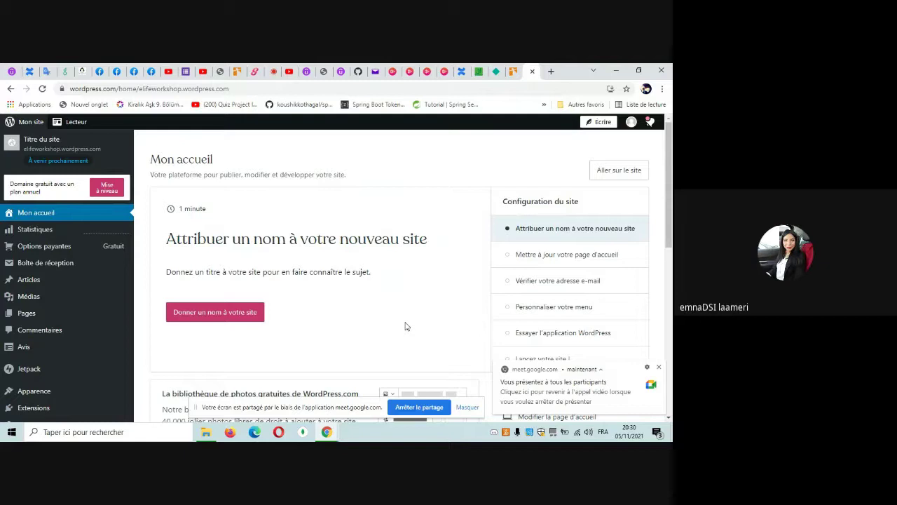
- Stop presenting the screen in the Google Meet call
left_click(419, 406)
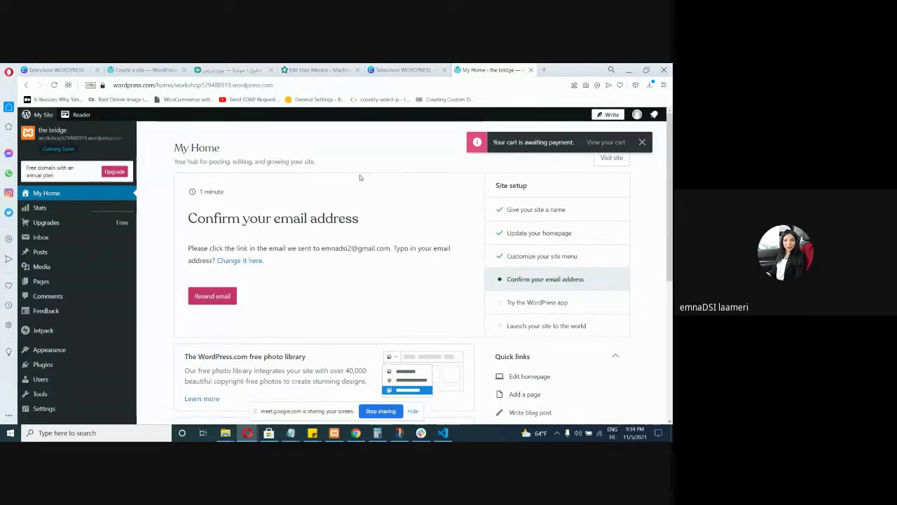
- Open the public site of "the bridge" in a new tab and look over its home page down to the footer
left_click(42, 137)
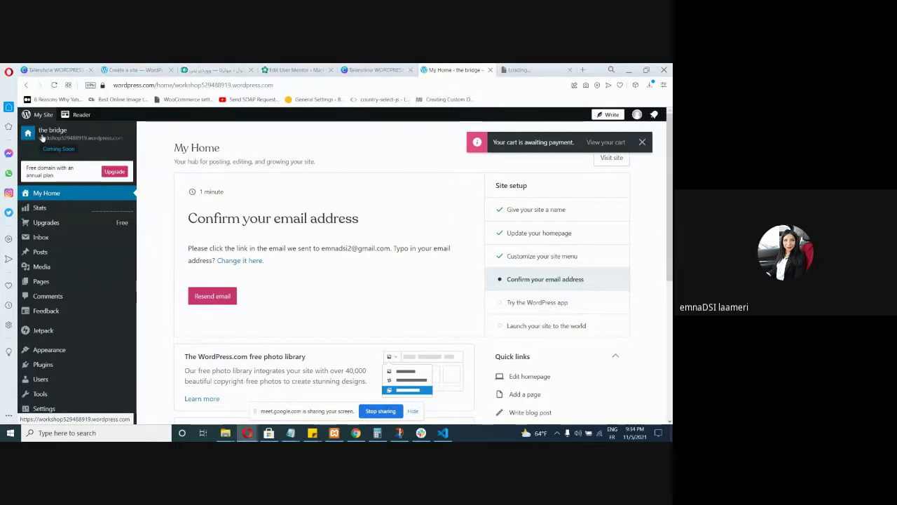
left_click(533, 70)
left_click(454, 69)
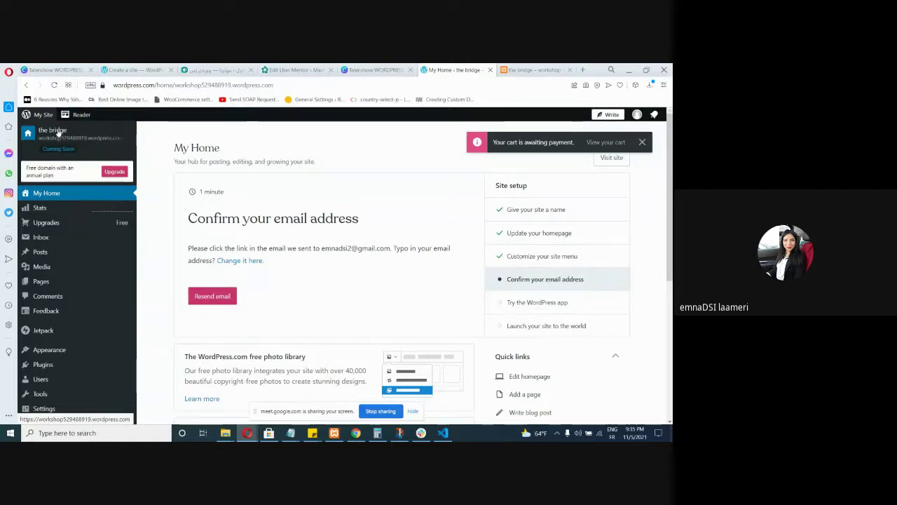
left_click(536, 70)
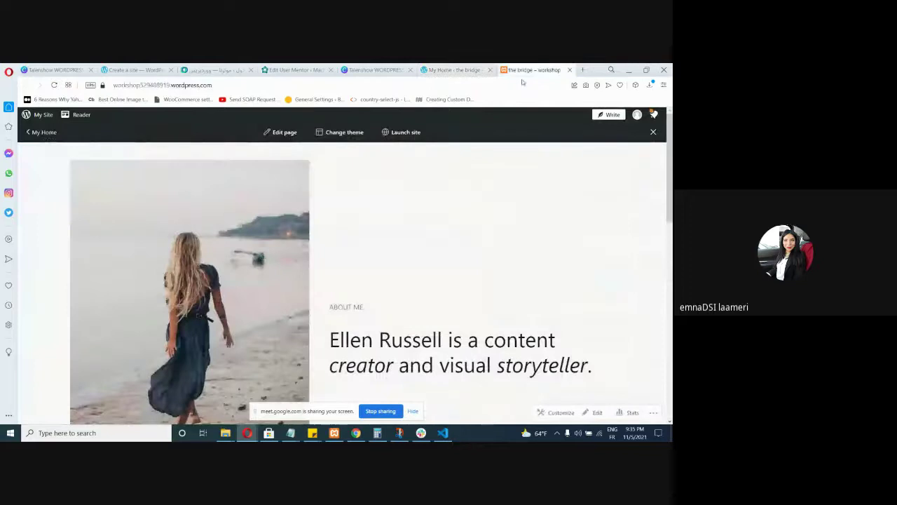
scroll(445, 244, "down", 10)
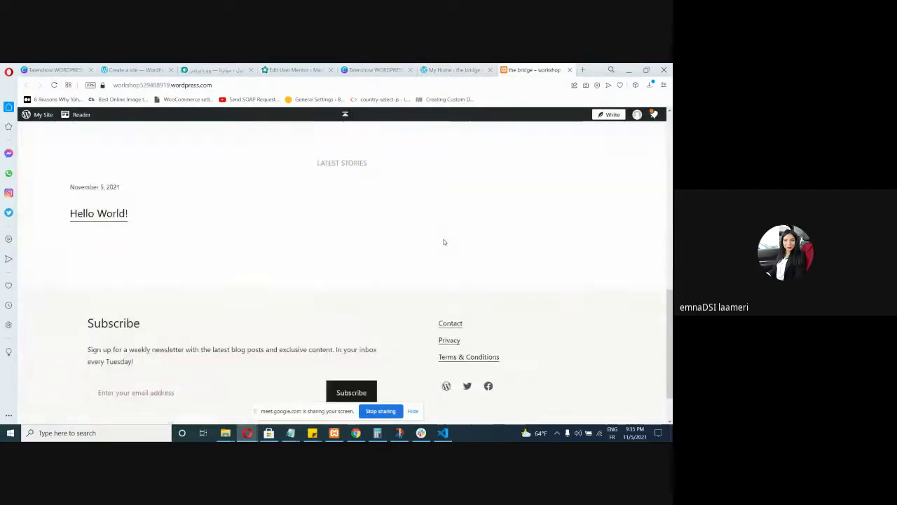
scroll(442, 243, "up", 10)
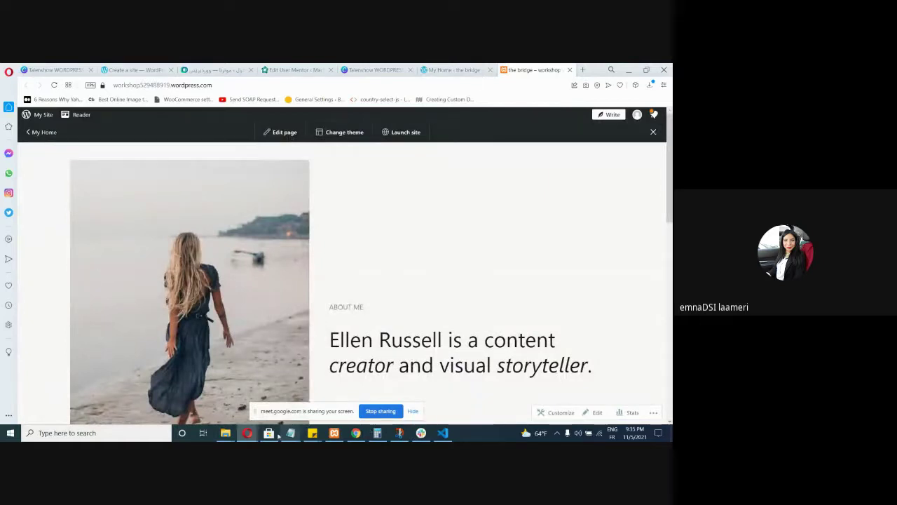
- Switch to the Google Meet window and stop sharing the screen
mouse_move(247, 433)
left_click(270, 404)
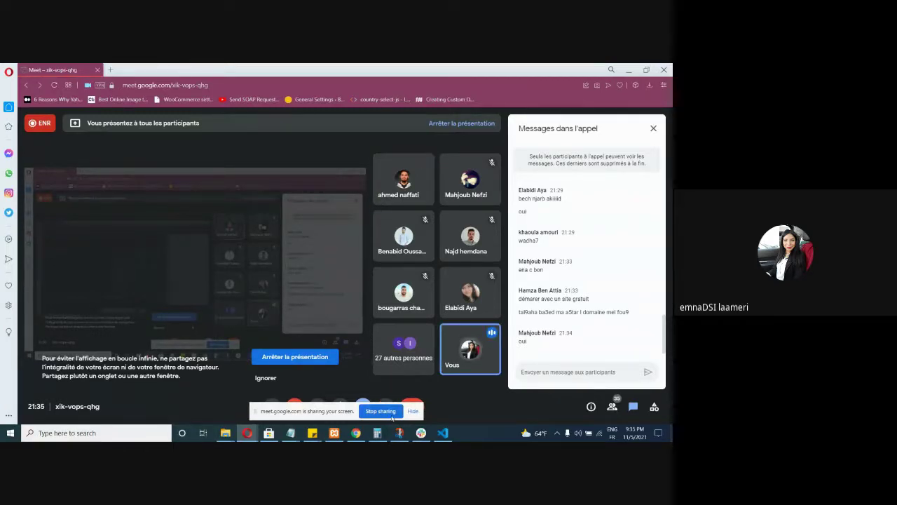
left_click(381, 411)
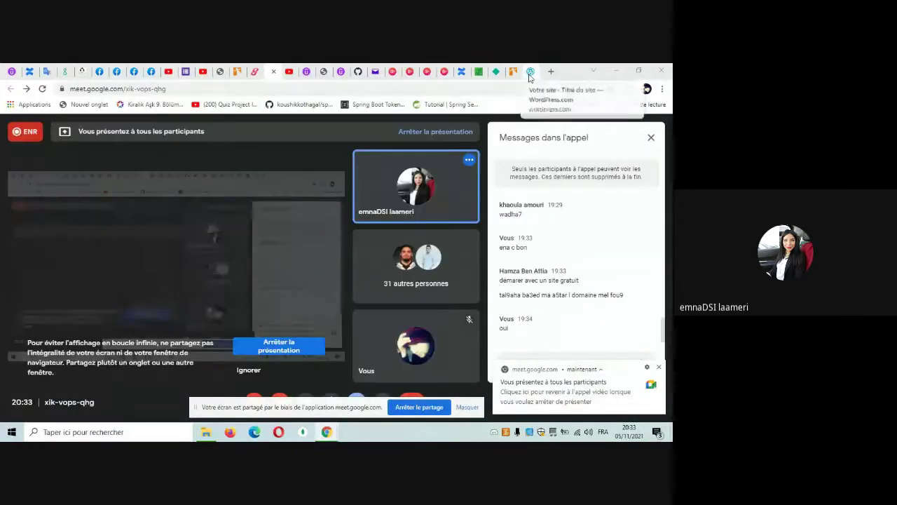
- Return to the Google Meet call from the WordPress preview, hide the screen-sharing notice and unmute the microphone
left_click(529, 72)
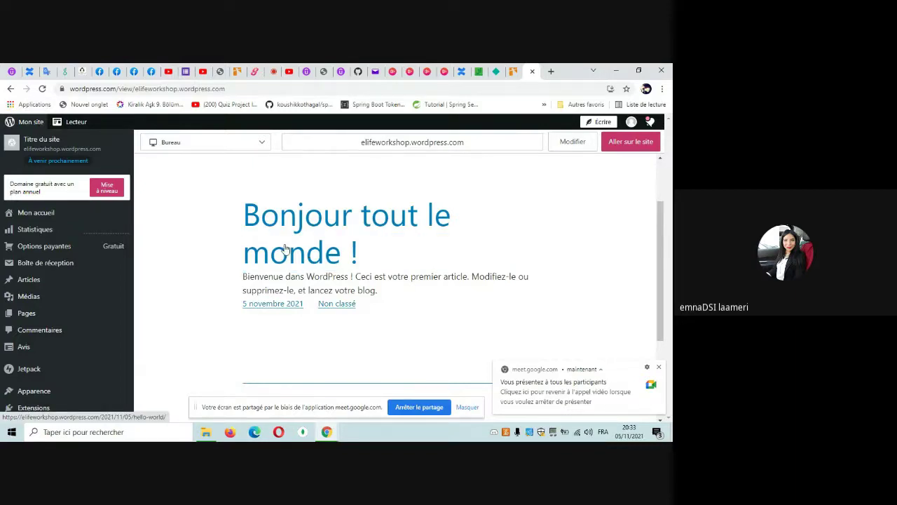
mouse_move(326, 432)
mouse_move(372, 409)
left_click(275, 412)
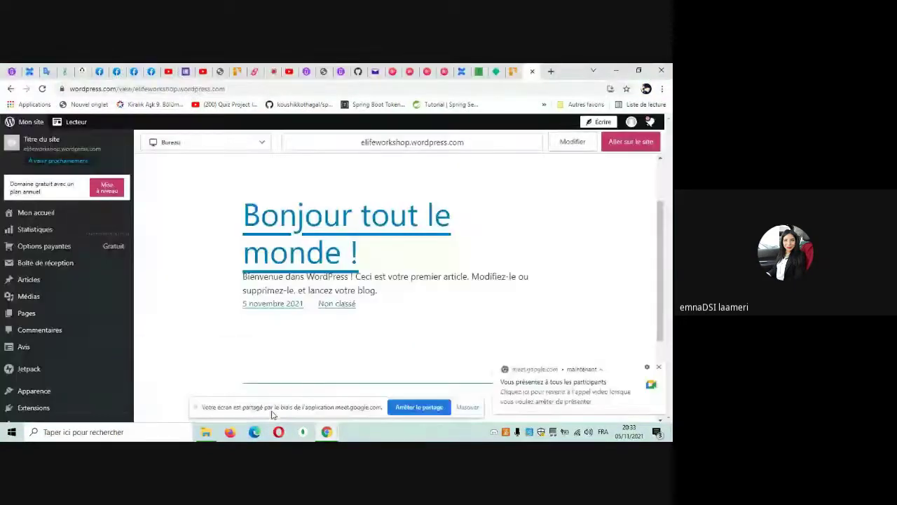
left_click(271, 71)
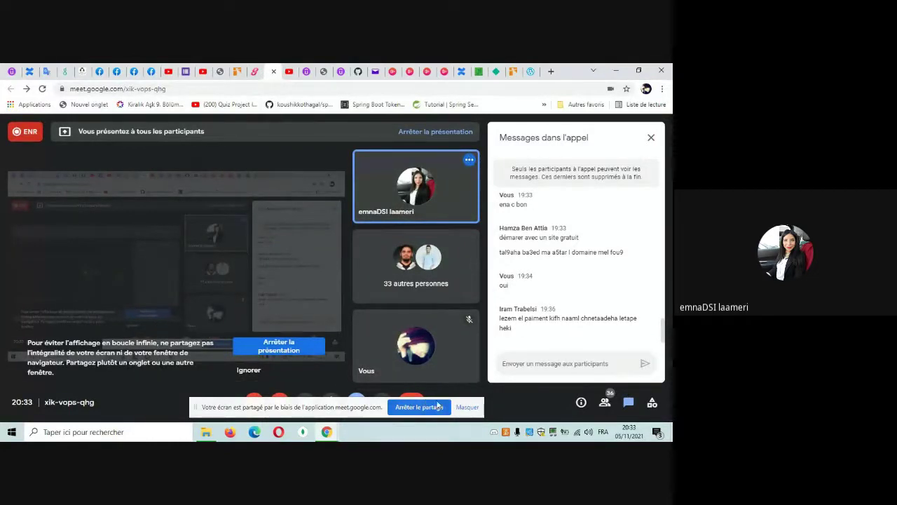
left_click(466, 407)
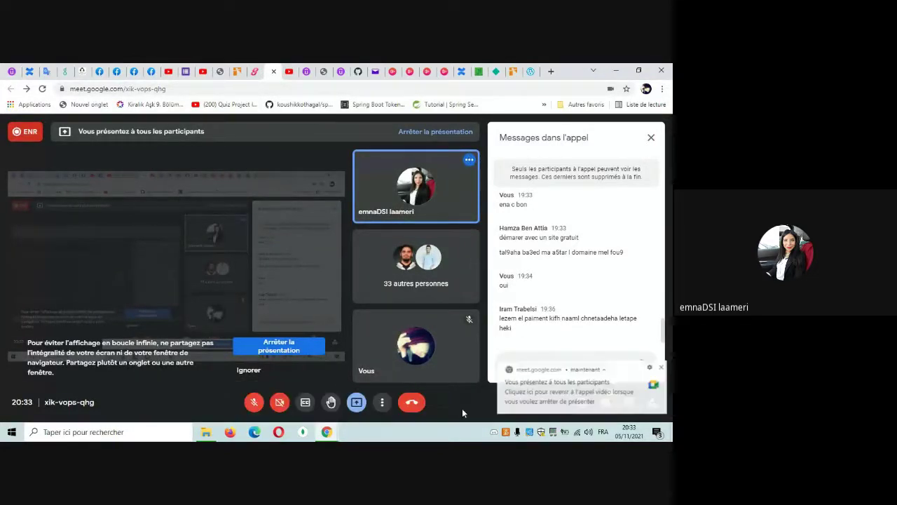
left_click(253, 402)
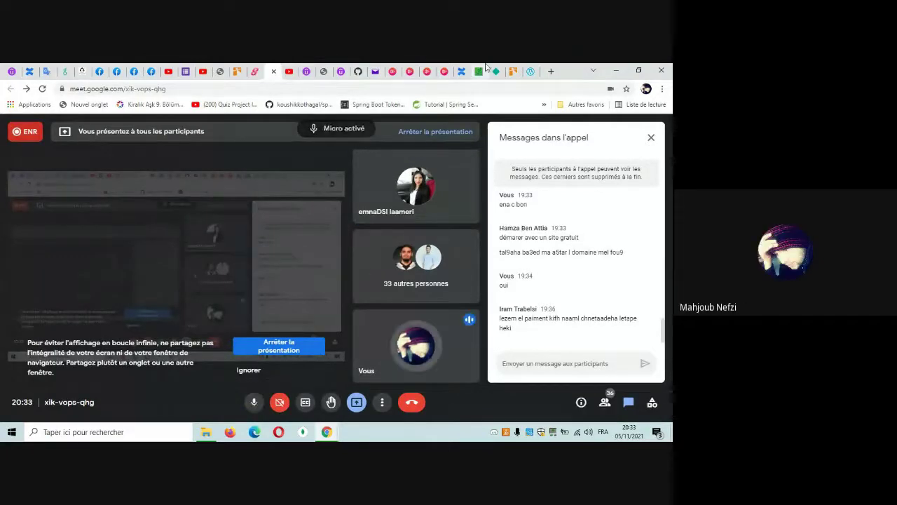
- Open the elifeworkshop.wordpress.com site from the WordPress dashboard in a new tab and look over its home page
left_click(530, 71)
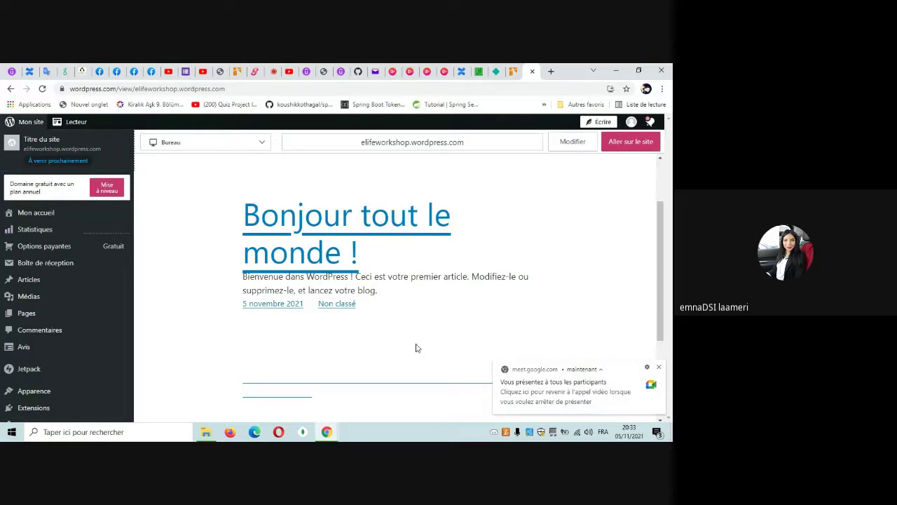
right_click(186, 195)
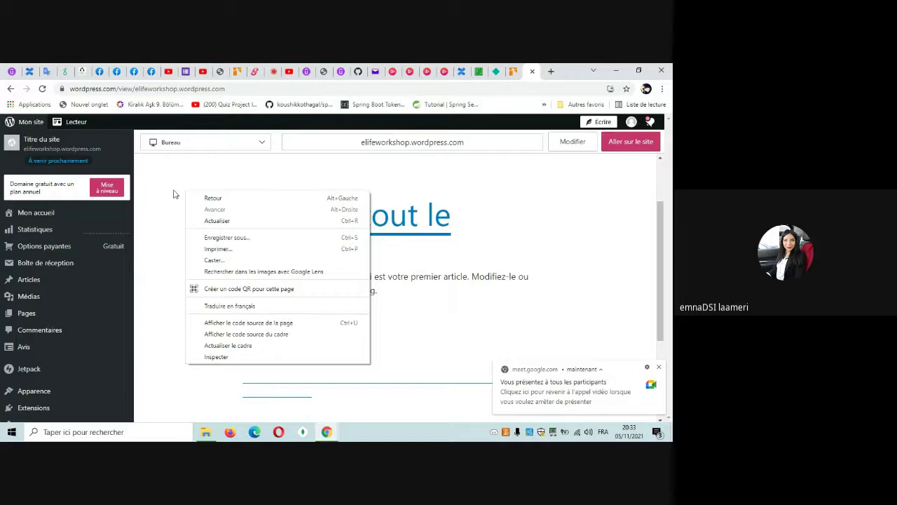
left_click(175, 194)
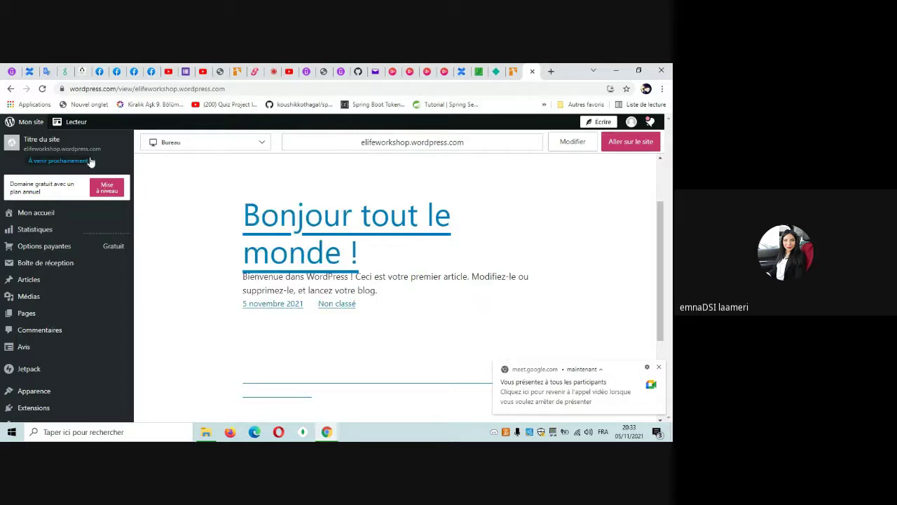
right_click(33, 142)
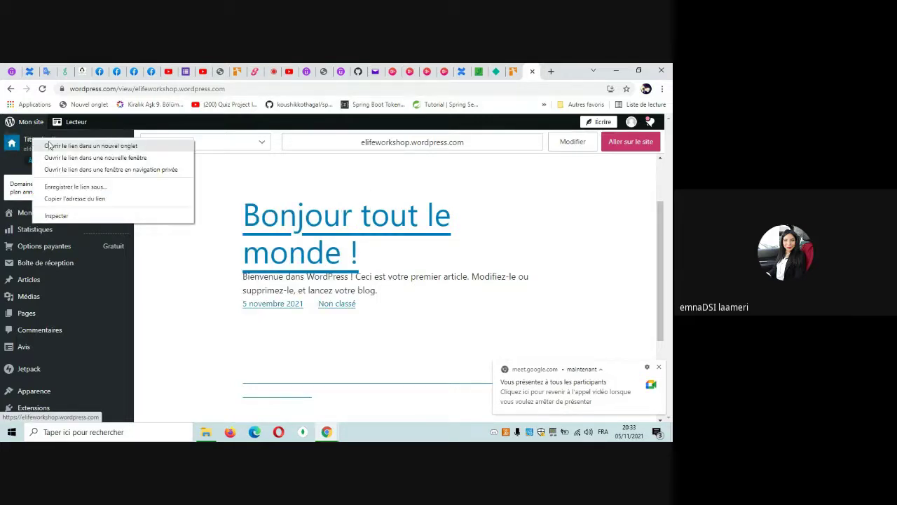
left_click(51, 145)
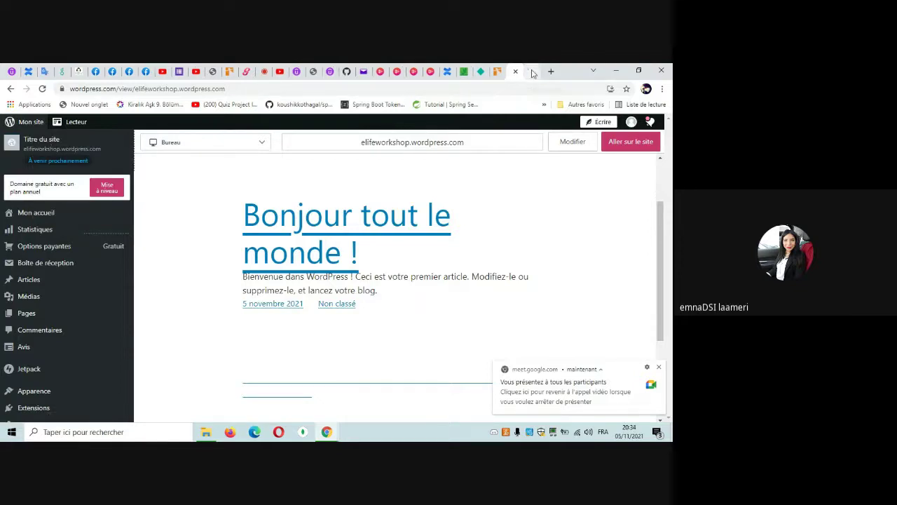
left_click(527, 71)
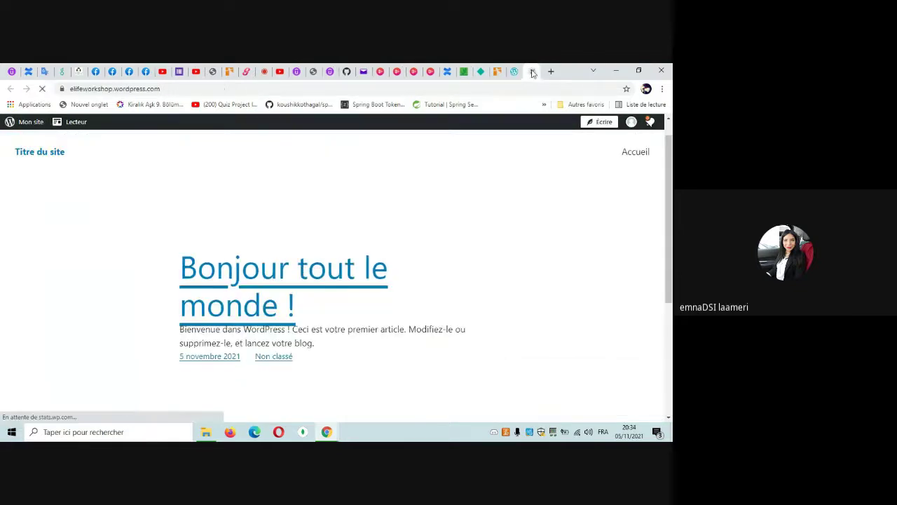
left_click(367, 255)
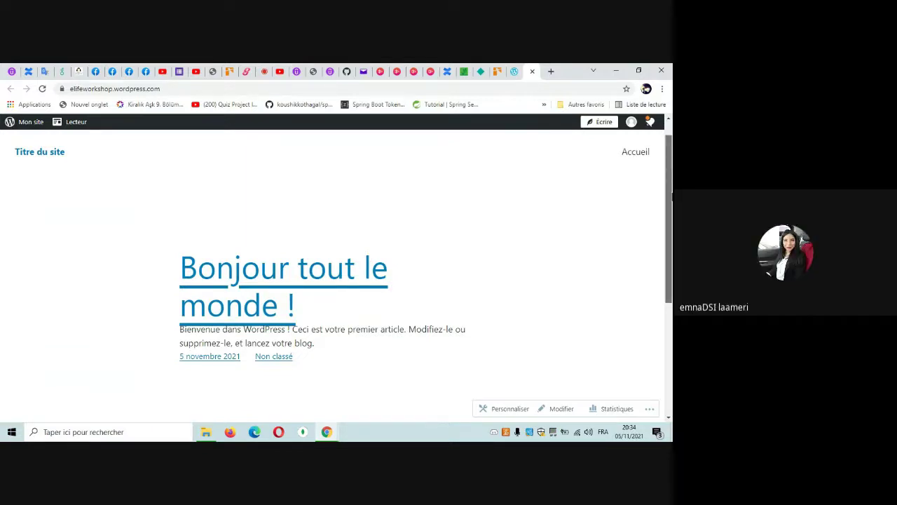
scroll(336, 280, "down", 1)
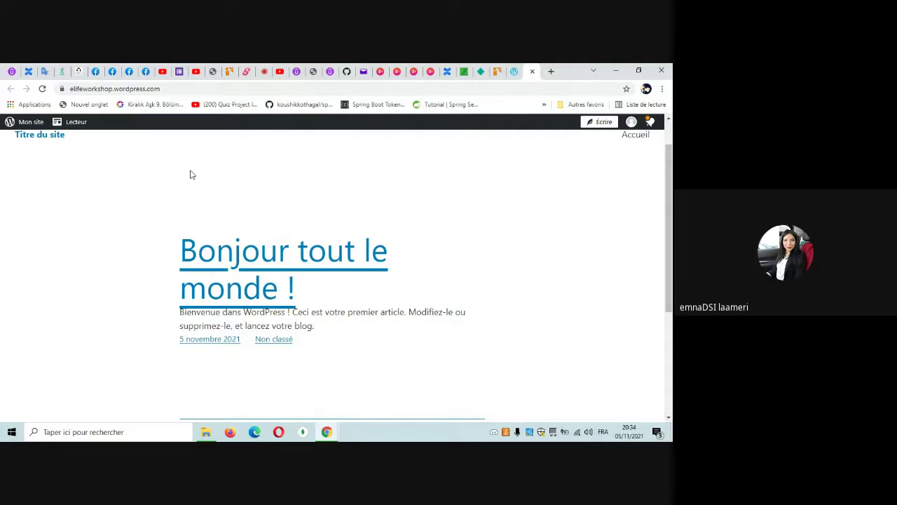
- Open the theme gallery from the WordPress dashboard and browse the recommended themes
left_click(514, 71)
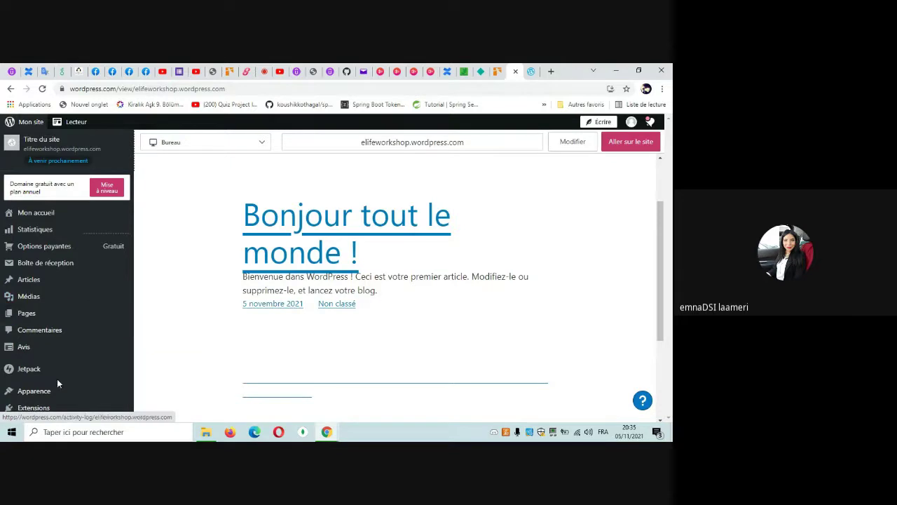
left_click(32, 391)
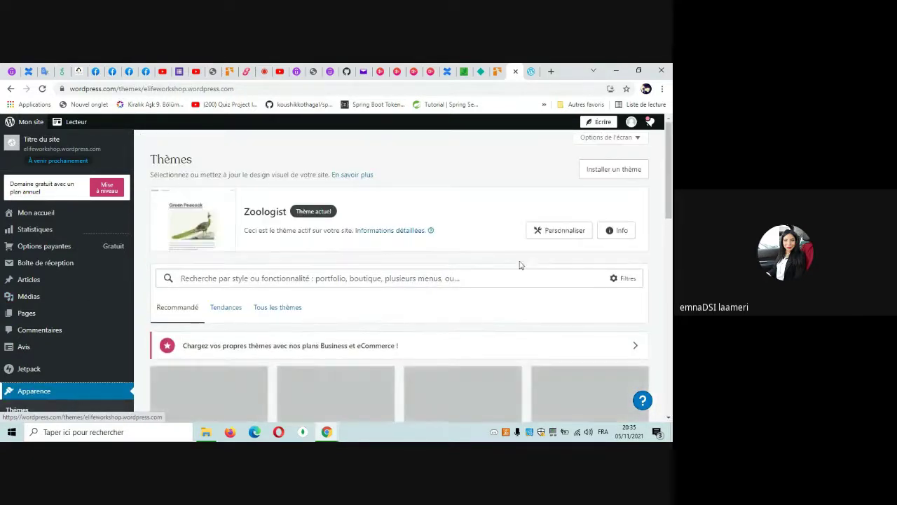
scroll(670, 196, "down", 4)
mouse_move(671, 196)
left_mouse_down()
mouse_move(670, 210)
mouse_move(671, 151)
mouse_move(671, 185)
left_mouse_up()
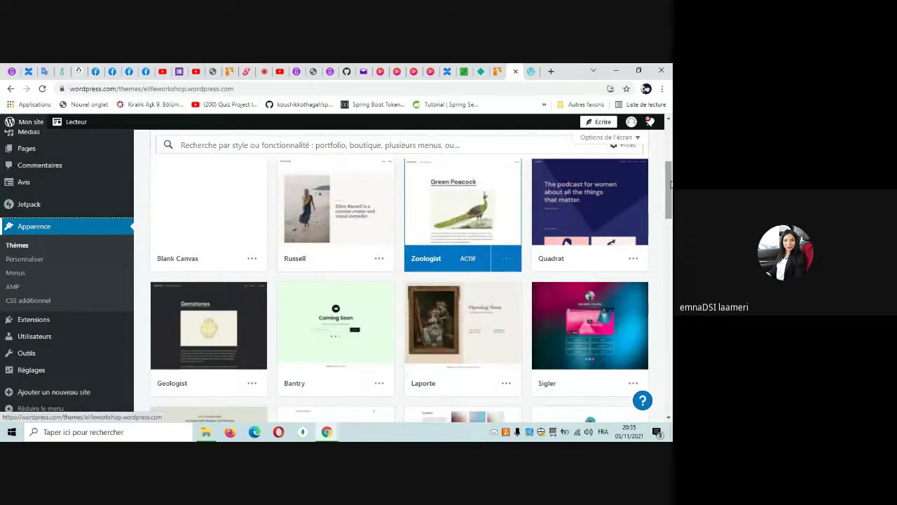
left_click_drag(670, 184, 671, 278)
scroll(461, 231, "up", 10)
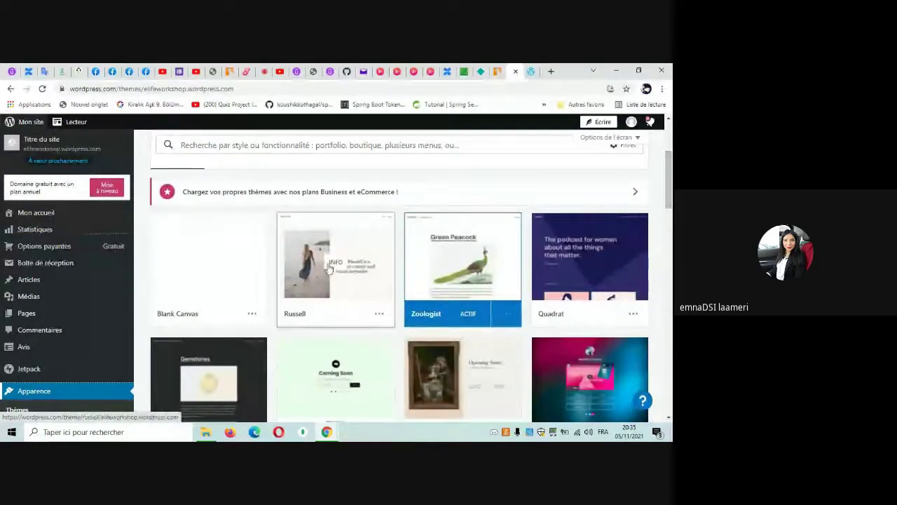
- Choose the free Russell theme and activate it with the option that keeps the existing home page content
left_click(330, 267)
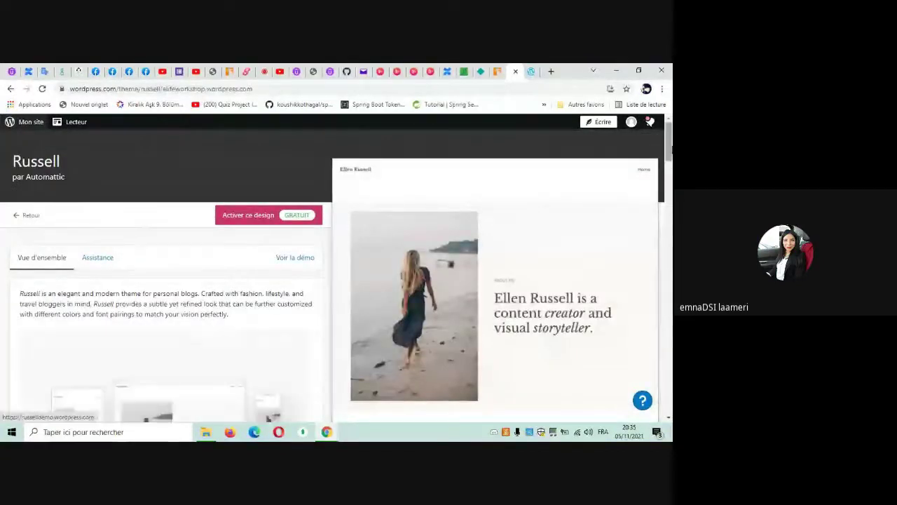
scroll(336, 283, "down", 1)
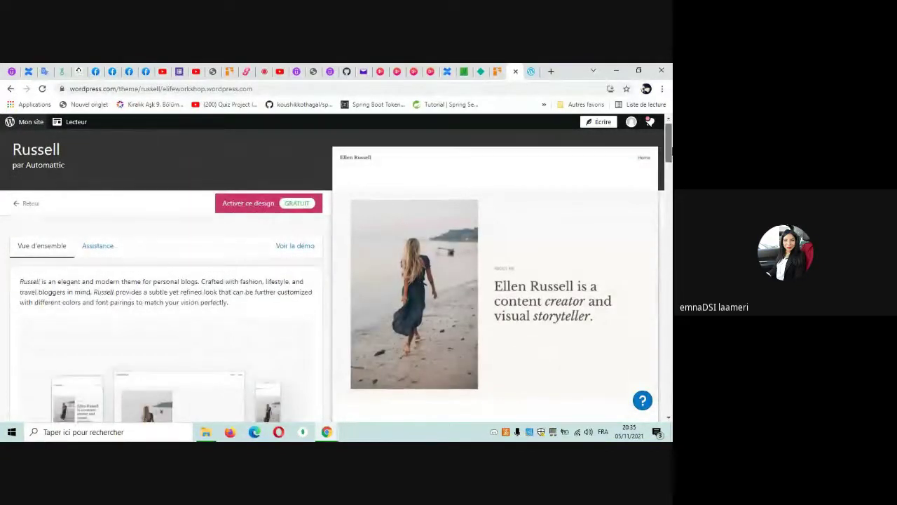
left_click(258, 213)
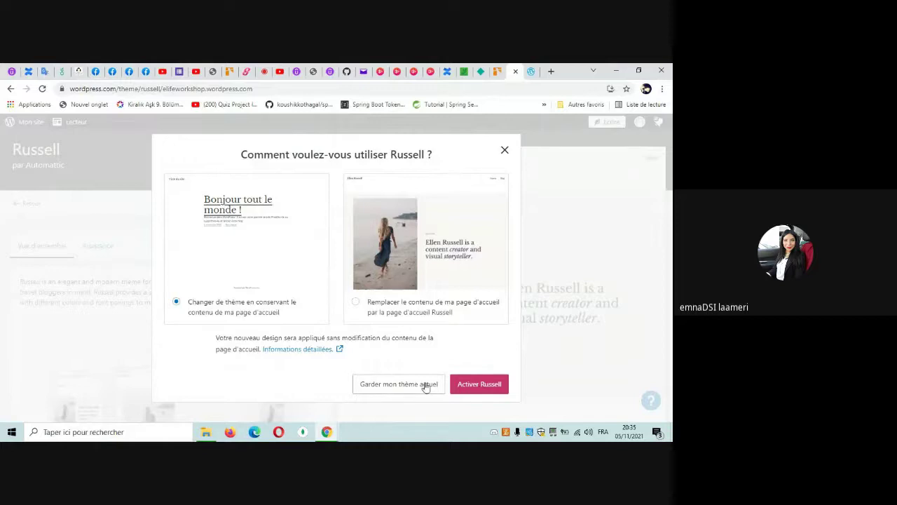
left_click(478, 384)
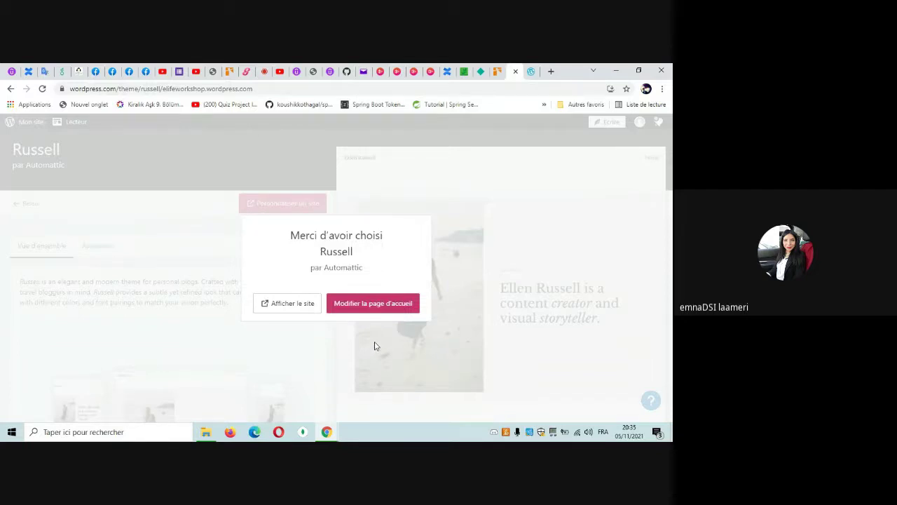
- View and reload the site with the Russell theme, and open its home page for editing
left_click(287, 311)
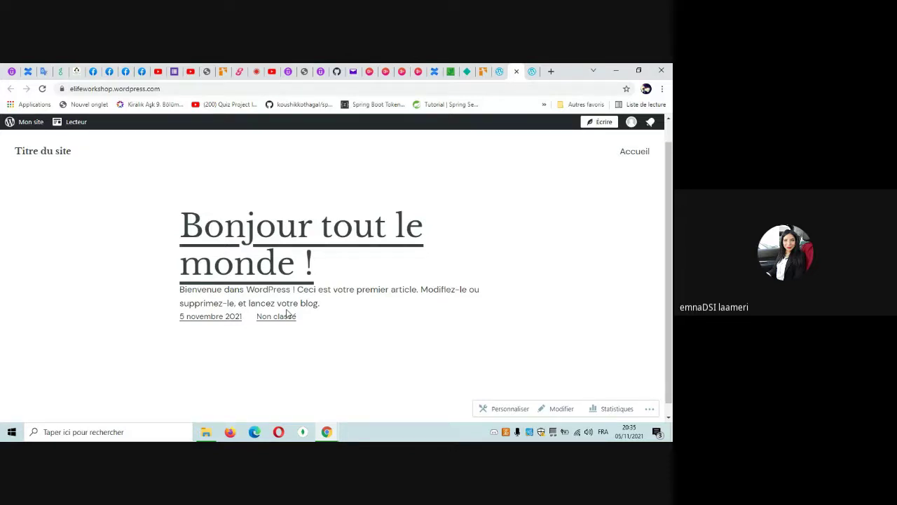
left_click(42, 89)
left_click(499, 71)
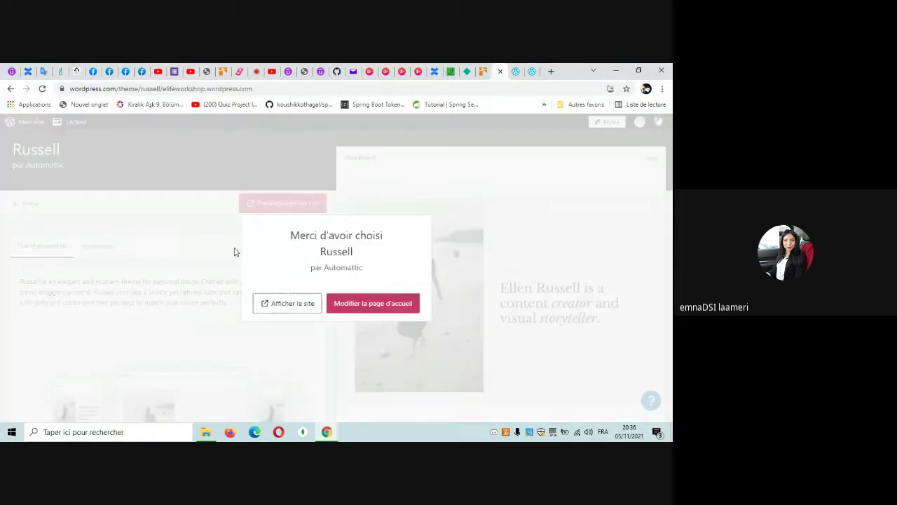
left_click(350, 307)
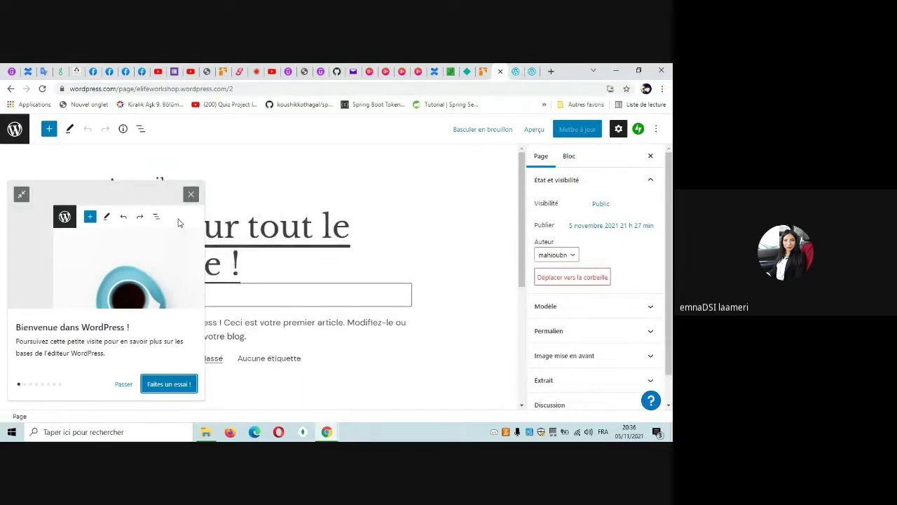
- Reload elifeworkshop.wordpress.com to check the home page's appearance, and return to the page editor
left_click(515, 72)
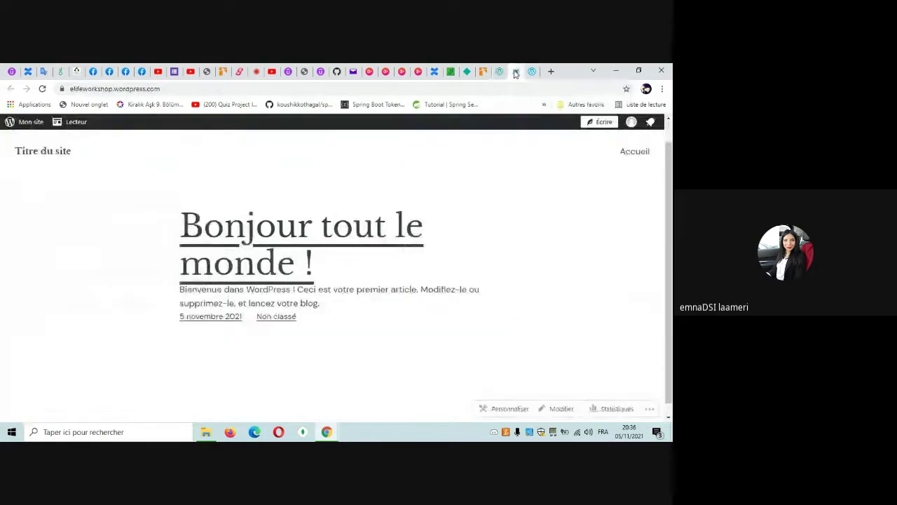
left_click(342, 88)
key("Return")
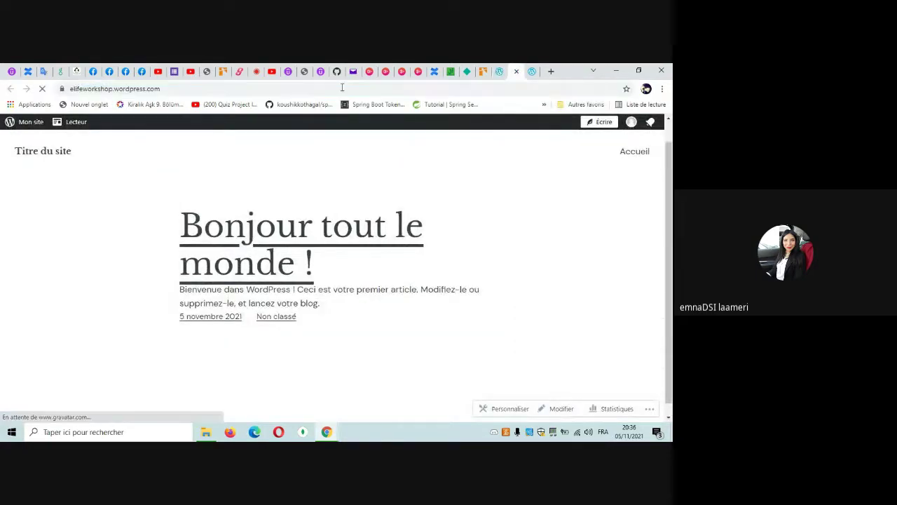
left_click(499, 71)
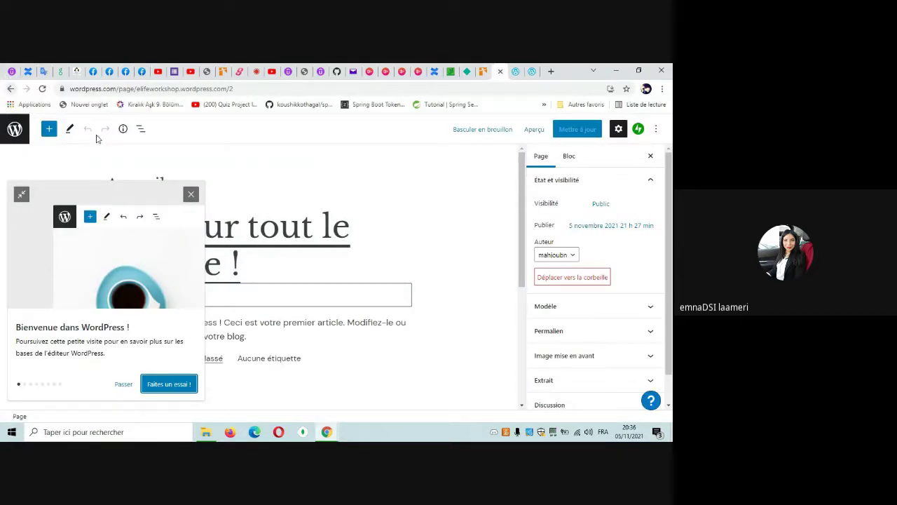
- Leave the home page editor and go back through the site dashboard to the theme gallery
key("Escape")
left_click(11, 88)
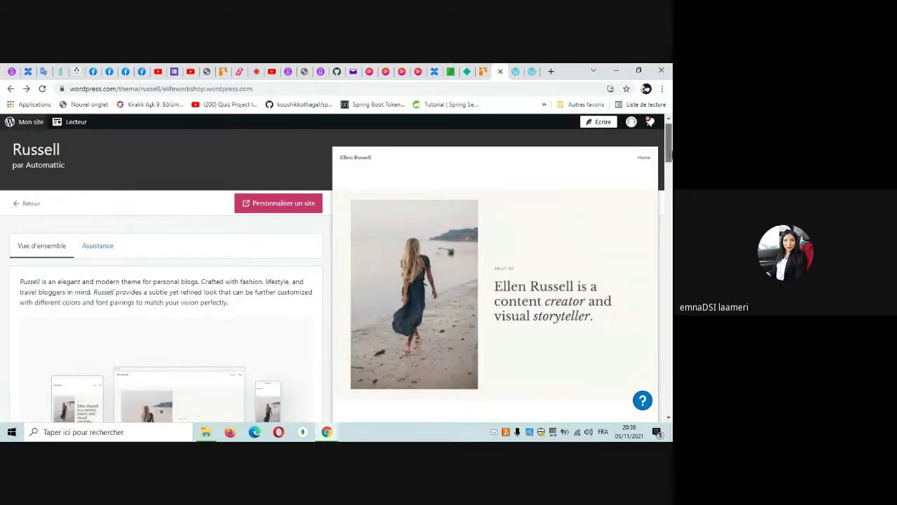
scroll(256, 277, "down", 5)
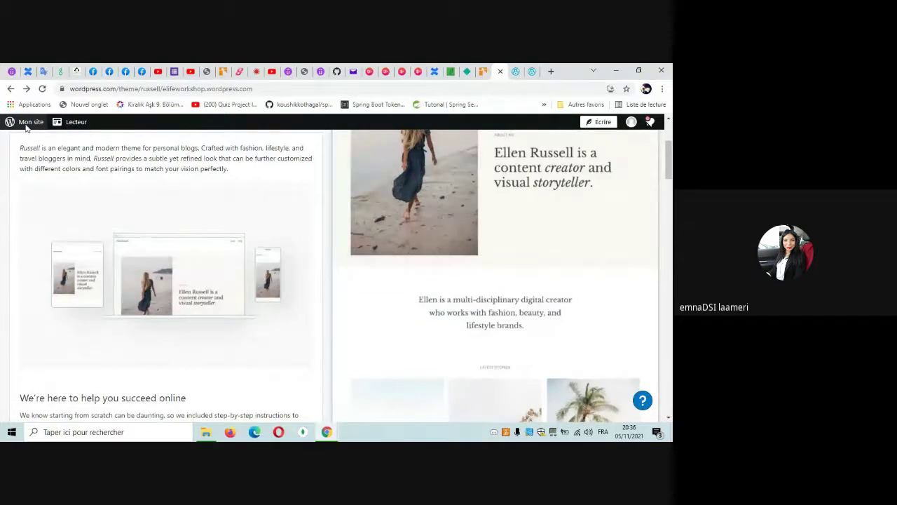
left_click(71, 123)
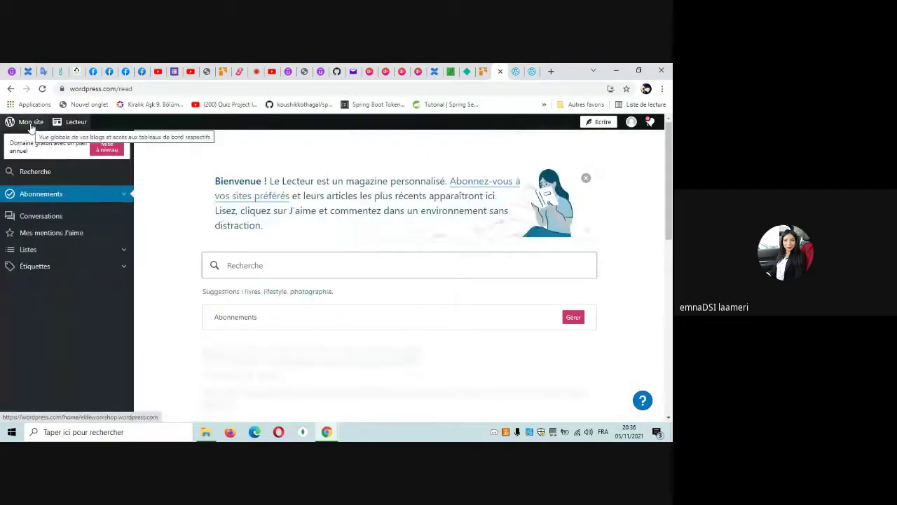
left_click(31, 123)
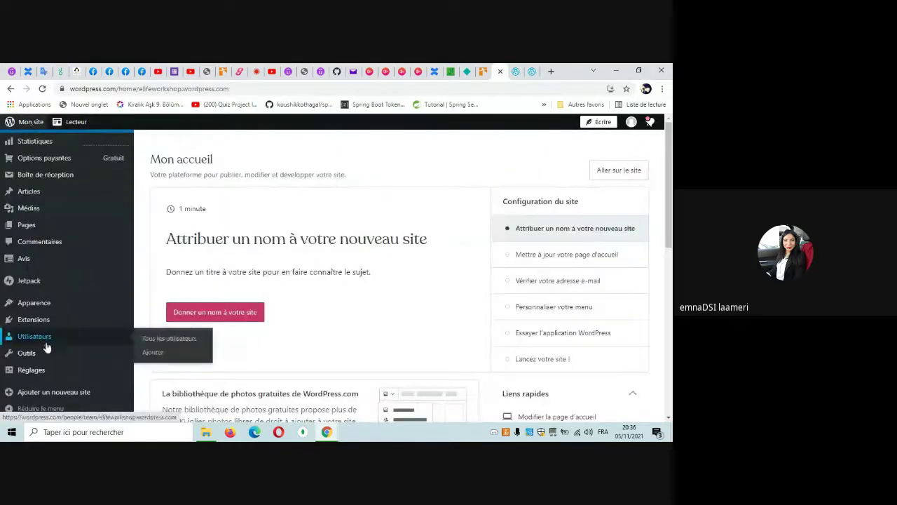
left_click(49, 308)
scroll(365, 277, "down", 3)
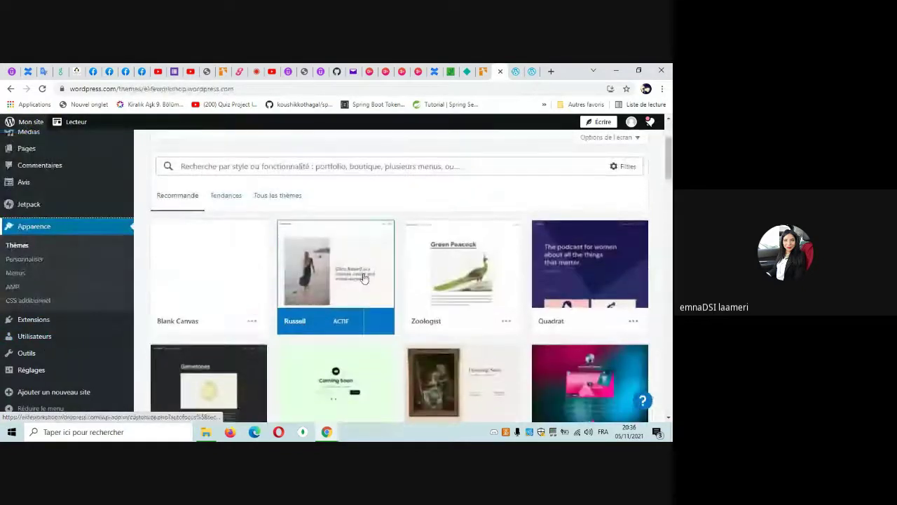
- Choose the free Quadrat theme and activate it with the option that keeps the existing home page content
left_click(596, 299)
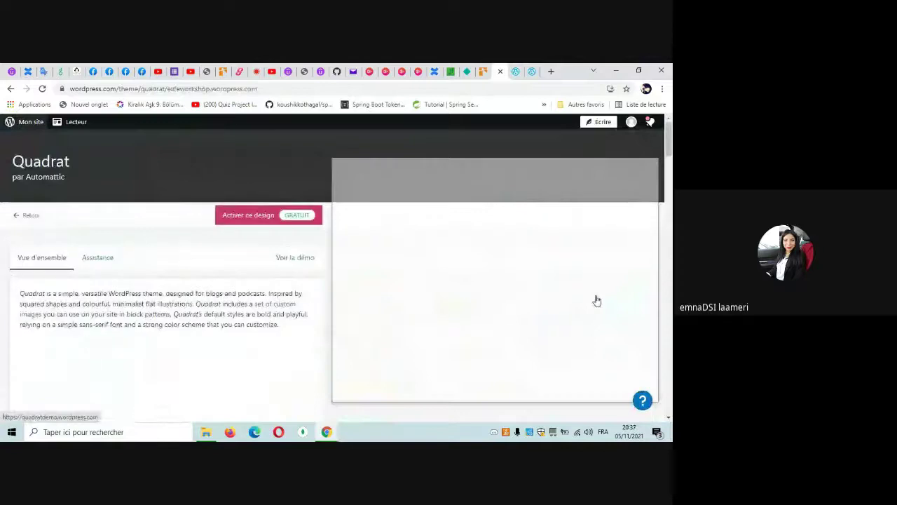
scroll(482, 289, "down", 3)
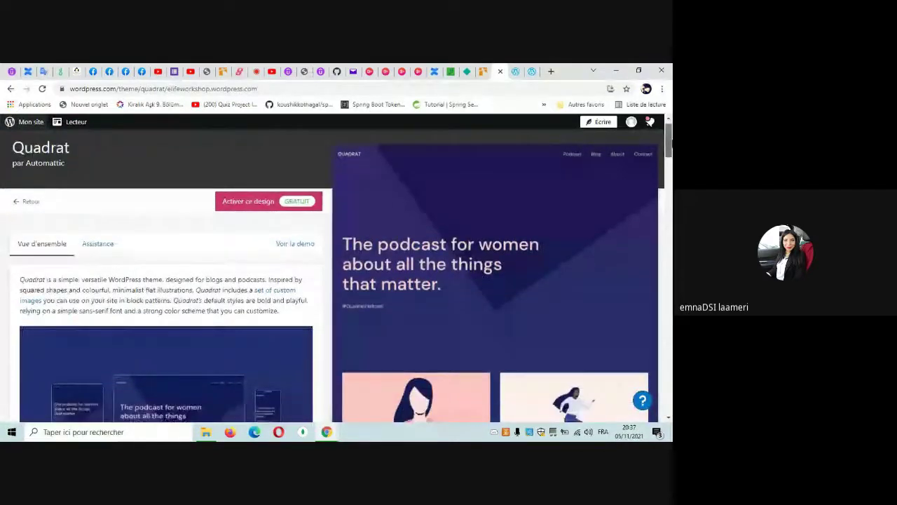
scroll(336, 274, "up", 4)
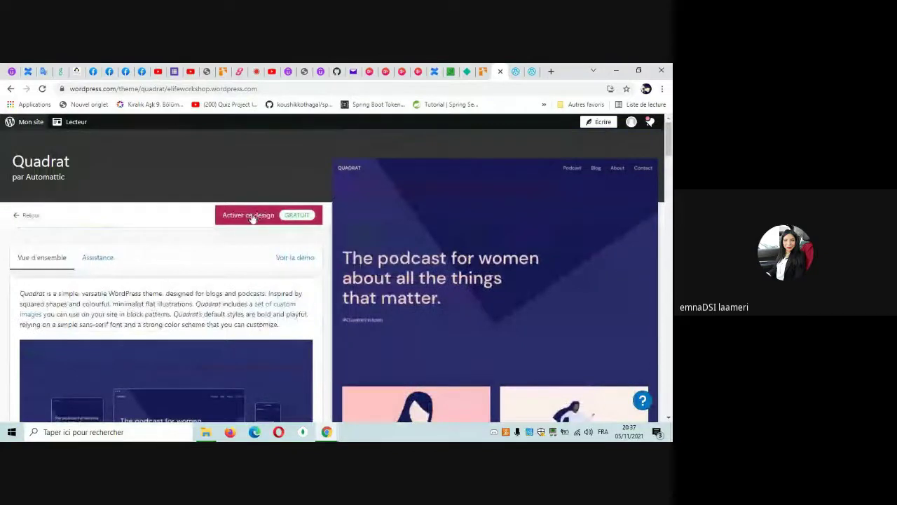
left_click(250, 215)
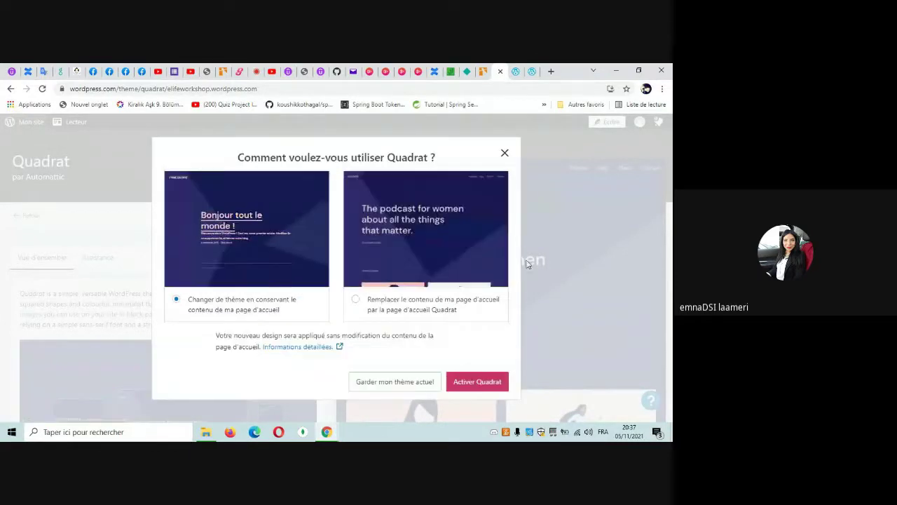
left_click(476, 385)
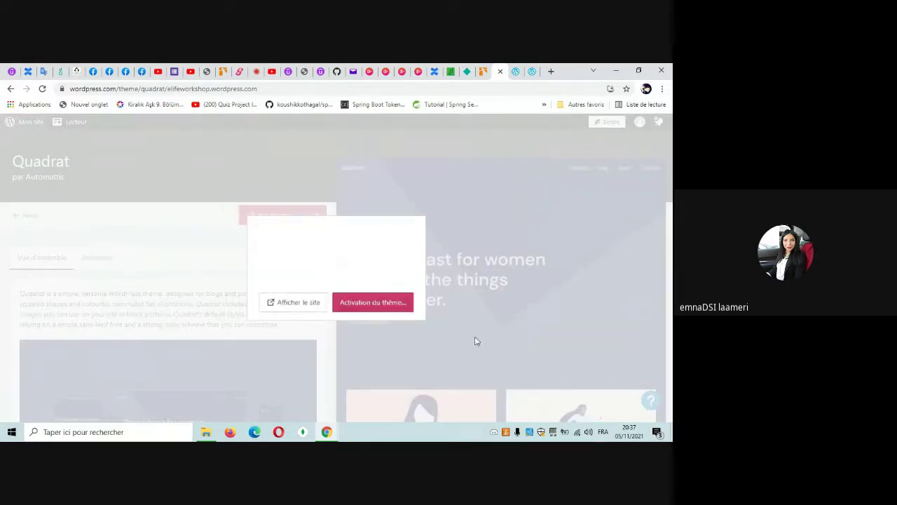
- View the live site with the Quadrat theme, and open its home page for editing
left_click(287, 313)
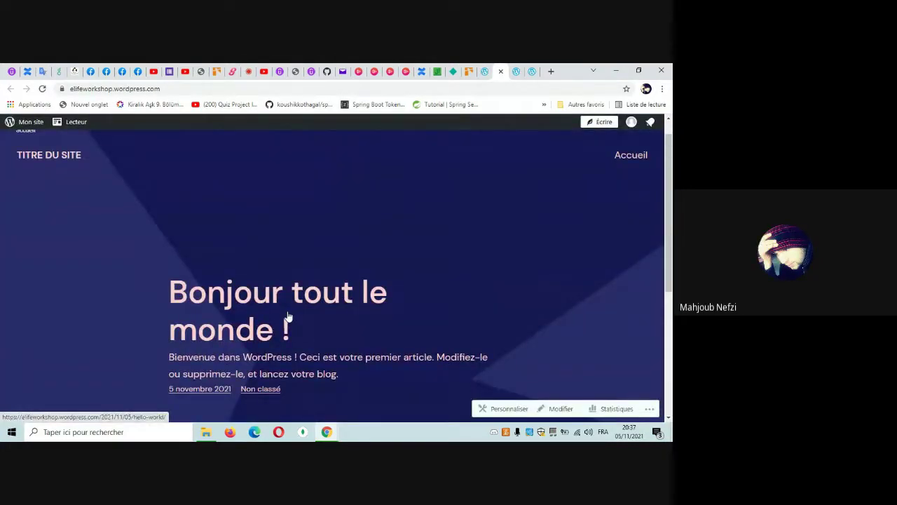
left_click(288, 317)
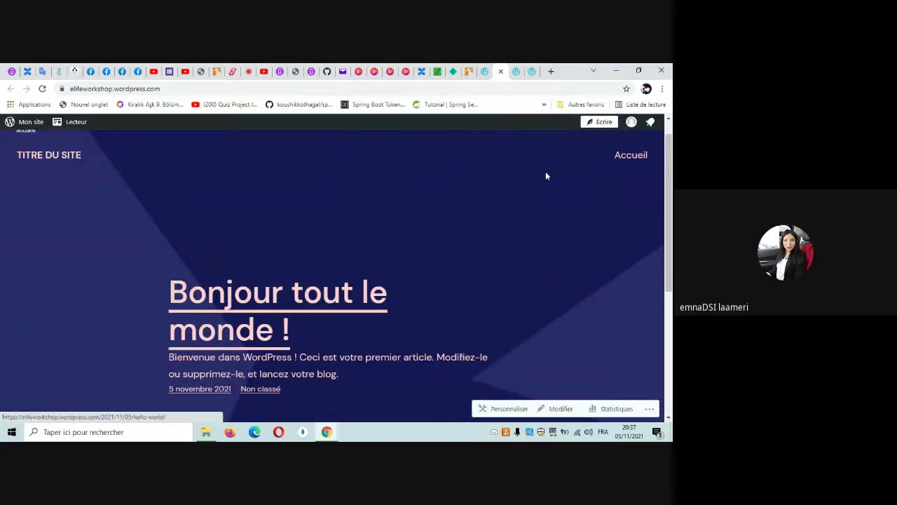
scroll(337, 280, "down", 3)
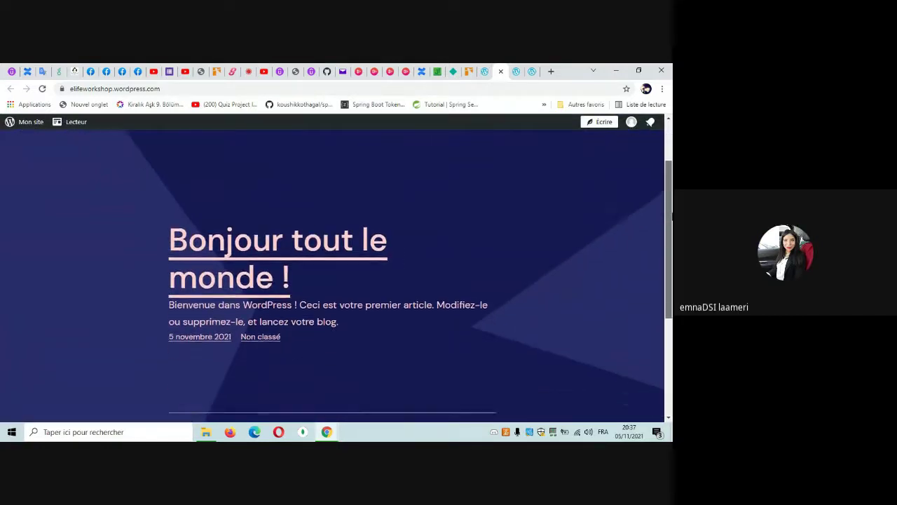
scroll(670, 303, "up", 3)
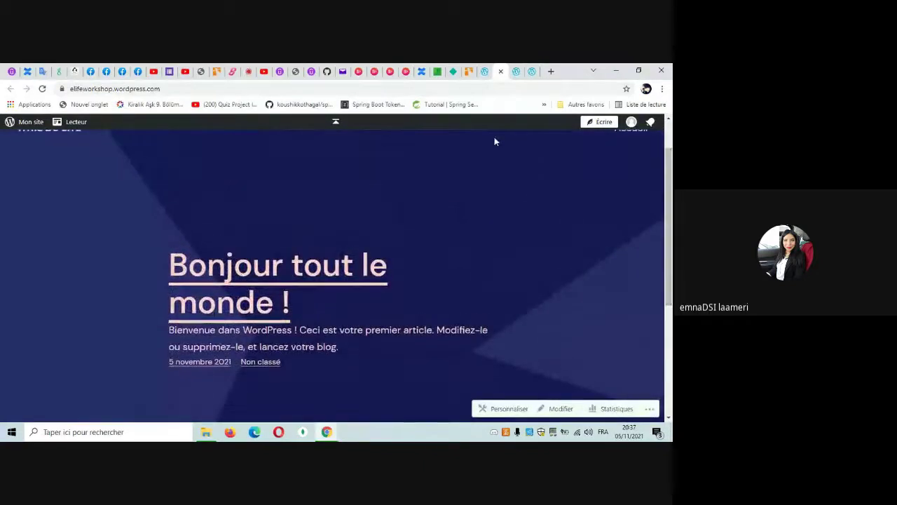
left_click(484, 71)
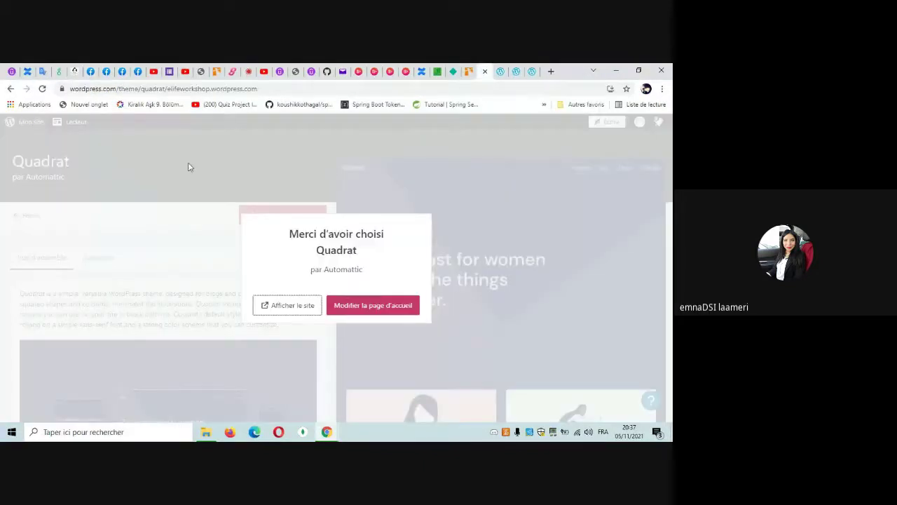
left_click(352, 306)
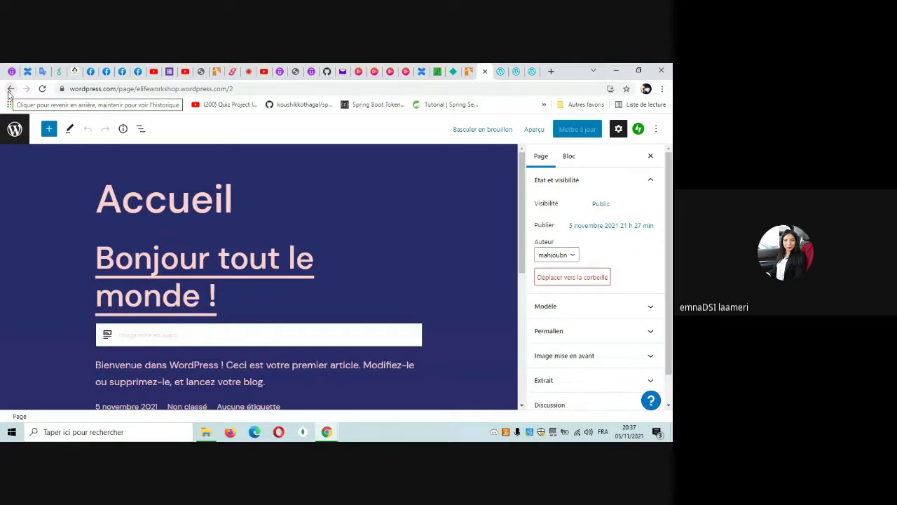
- Exit the page editor and reopen the theme list from the site dashboard
left_click(9, 89)
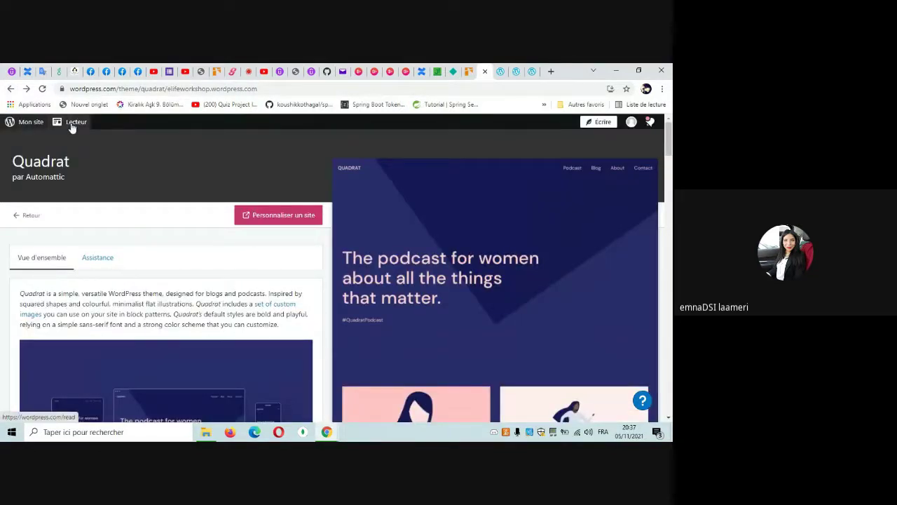
left_click(71, 124)
left_click(31, 122)
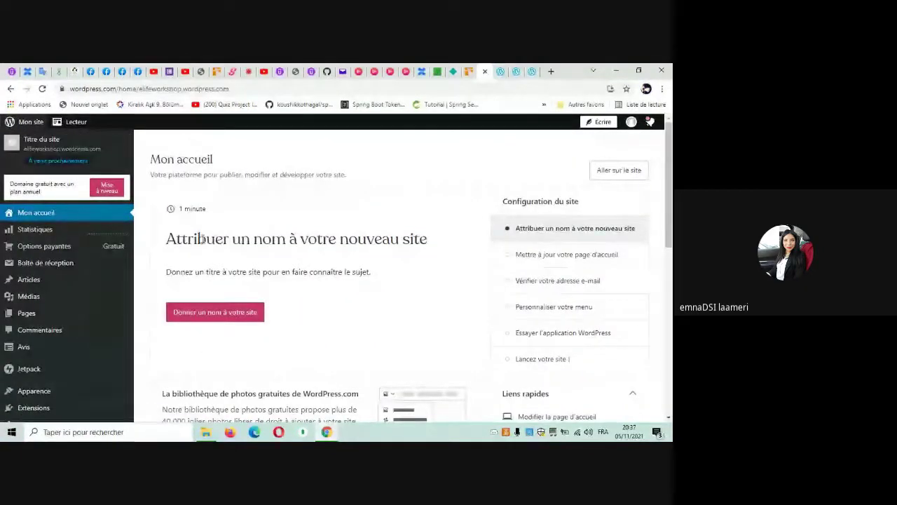
mouse_move(46, 393)
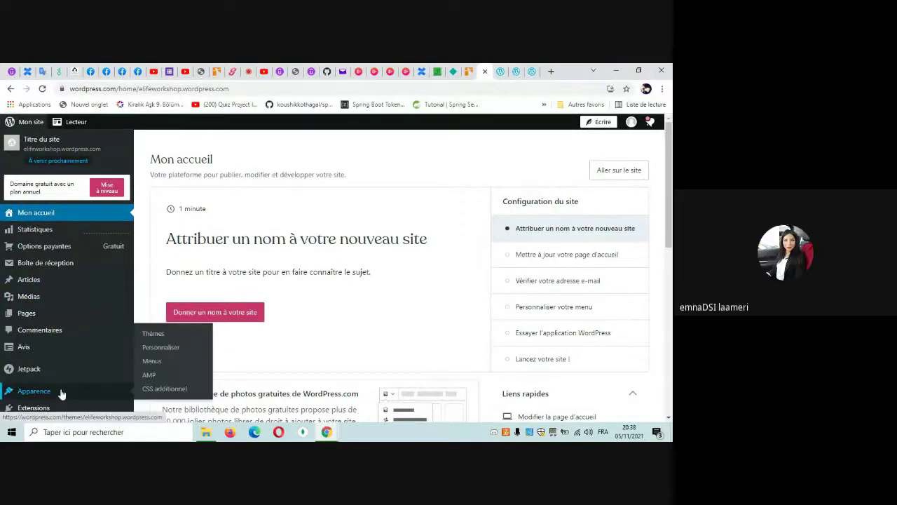
left_click(148, 337)
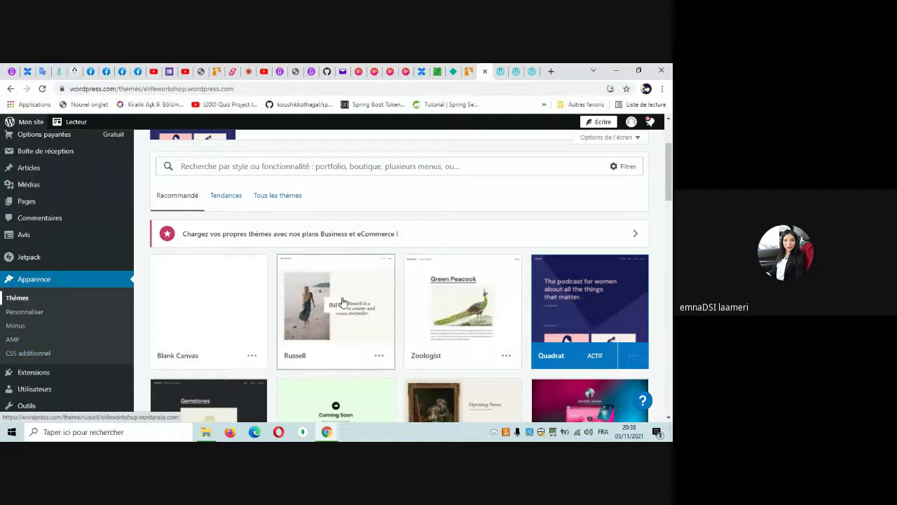
- Browse the recommended themes and look at the Bantry theme's details, and return to the gallery
mouse_move(342, 302)
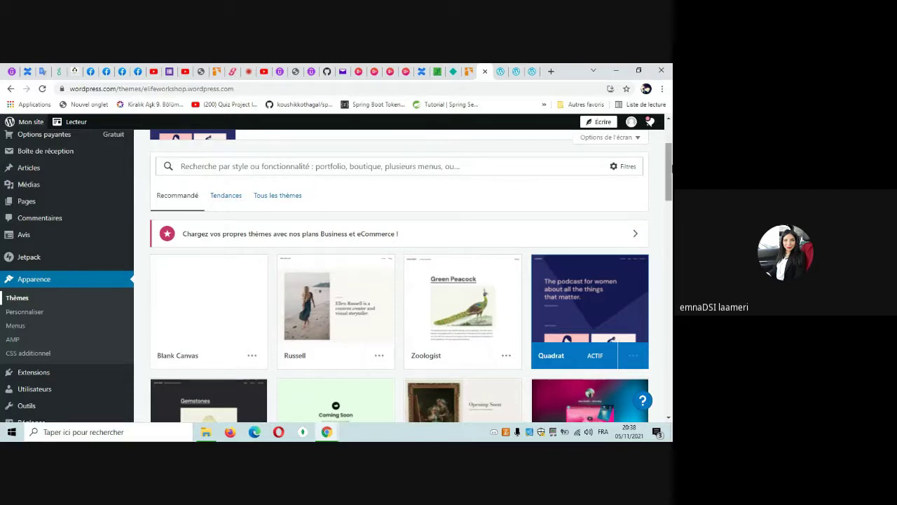
mouse_move(670, 169)
left_mouse_down()
mouse_move(671, 224)
mouse_move(671, 185)
left_mouse_up()
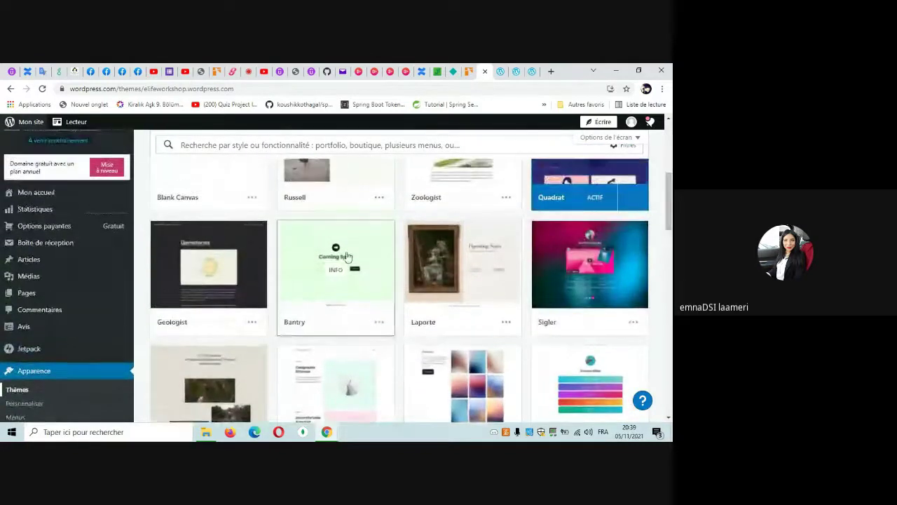
left_click(348, 258)
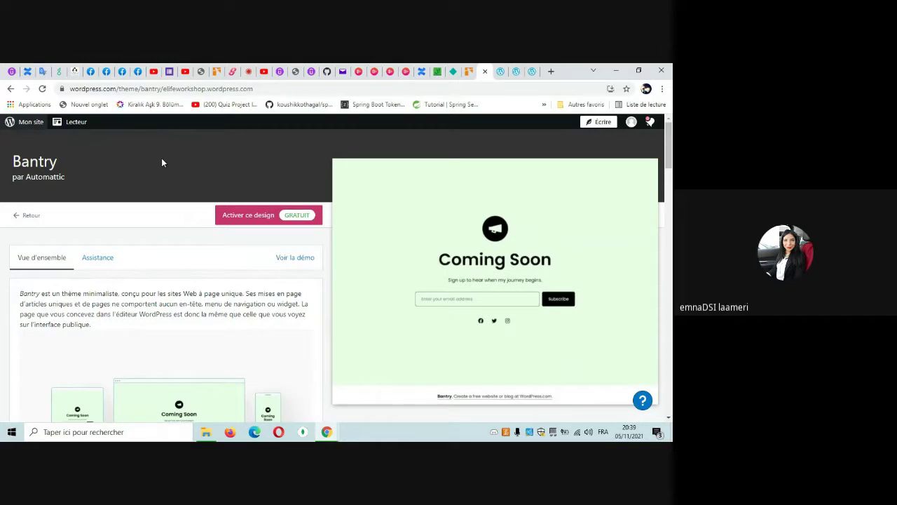
left_click(11, 88)
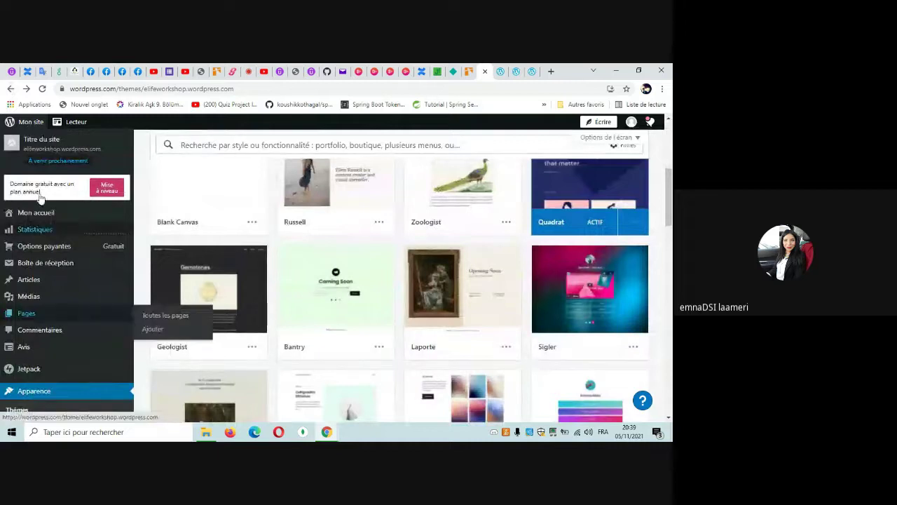
mouse_move(54, 323)
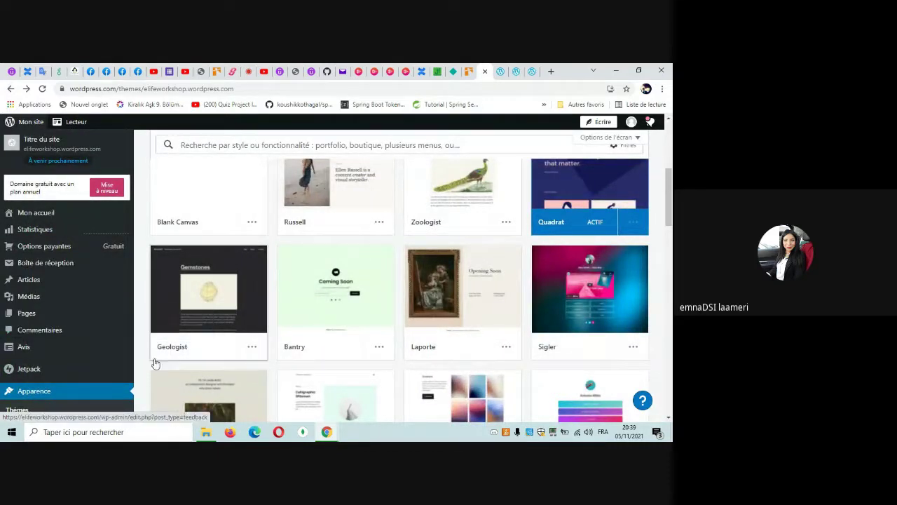
mouse_move(669, 204)
left_mouse_down()
mouse_move(668, 228)
mouse_move(669, 197)
left_mouse_up()
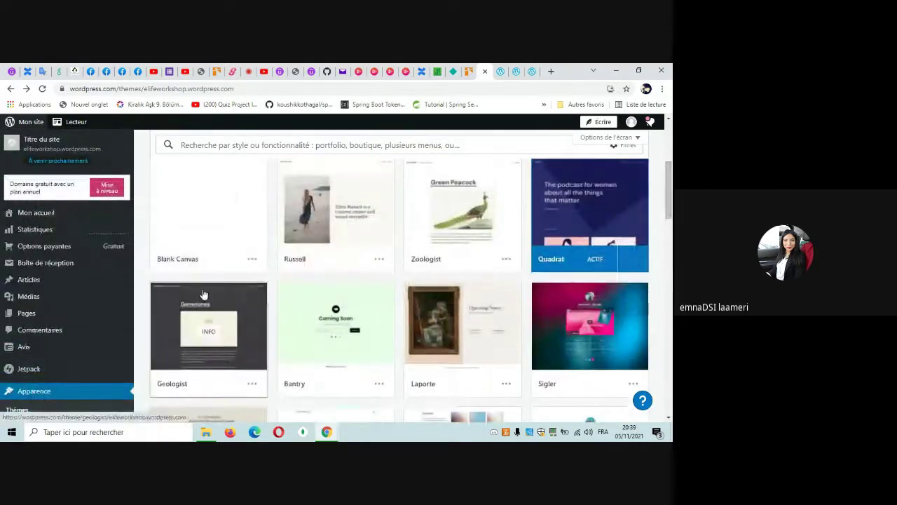
- Add a new page using the predefined layout "Mise en page de la page À propos avec photo et témoignage"
mouse_move(26, 317)
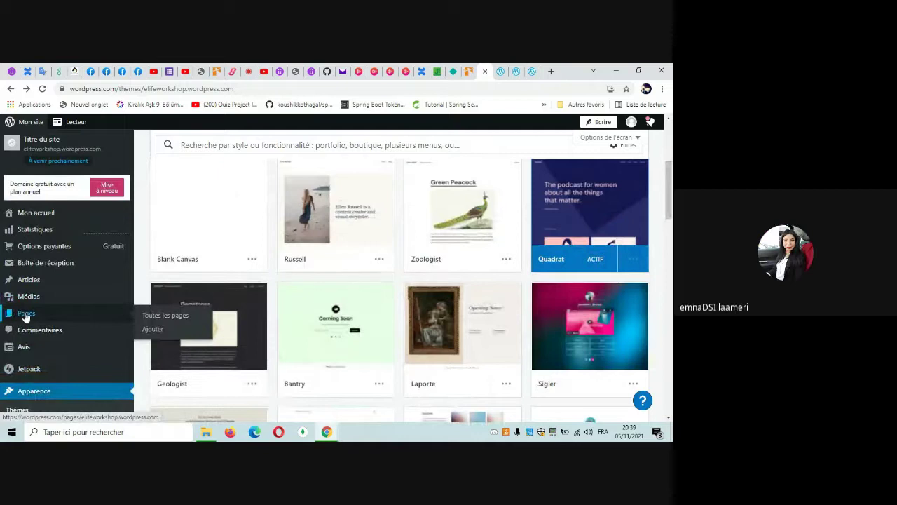
left_click(154, 330)
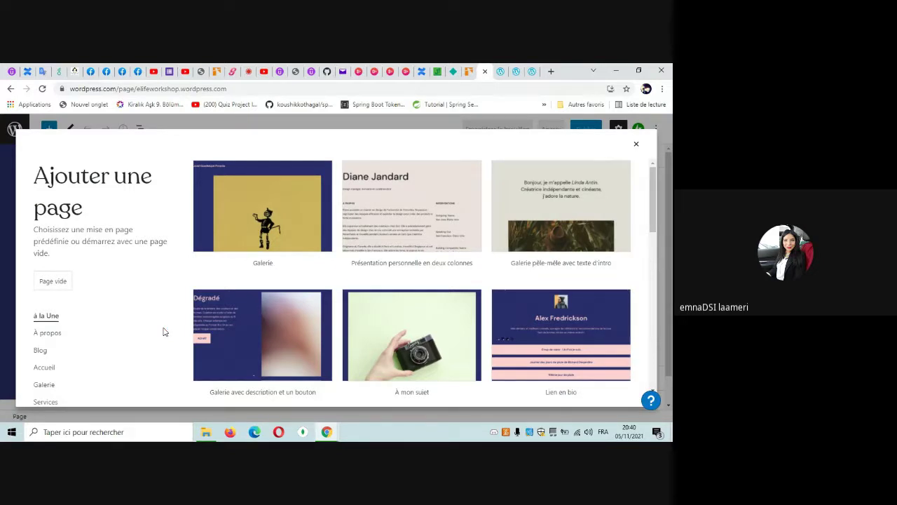
scroll(652, 211, "down", 1)
left_click_drag(652, 212, 657, 298)
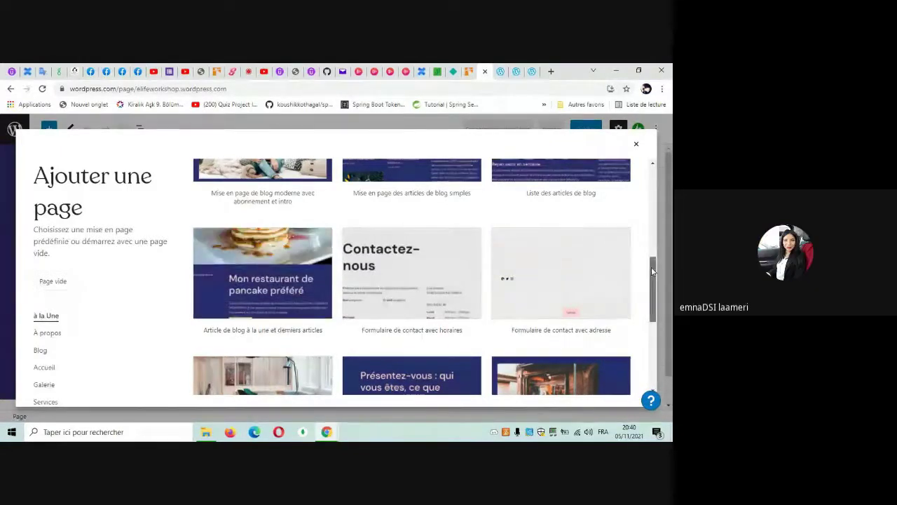
scroll(652, 286, "down", 1)
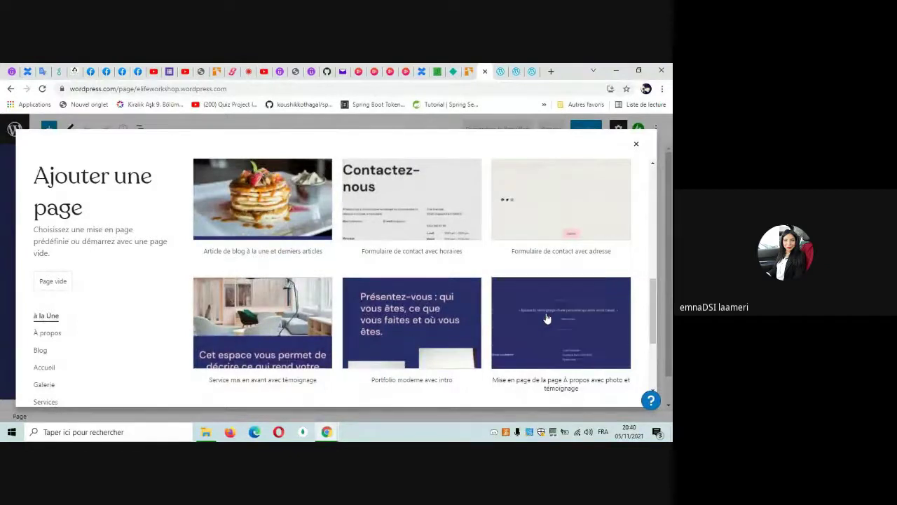
left_click(546, 318)
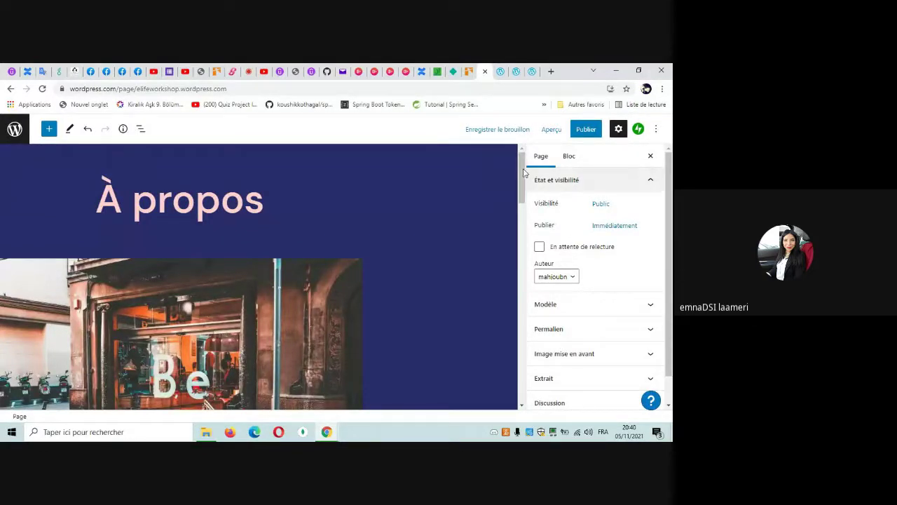
- Review the À propos page's content and publish it immediately with public visibility
left_click_drag(522, 172, 525, 328)
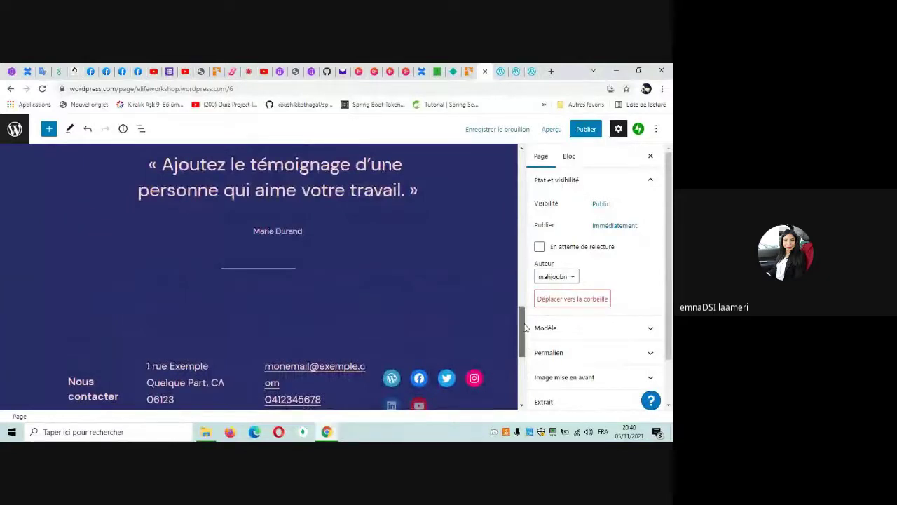
left_click_drag(525, 327, 518, 221)
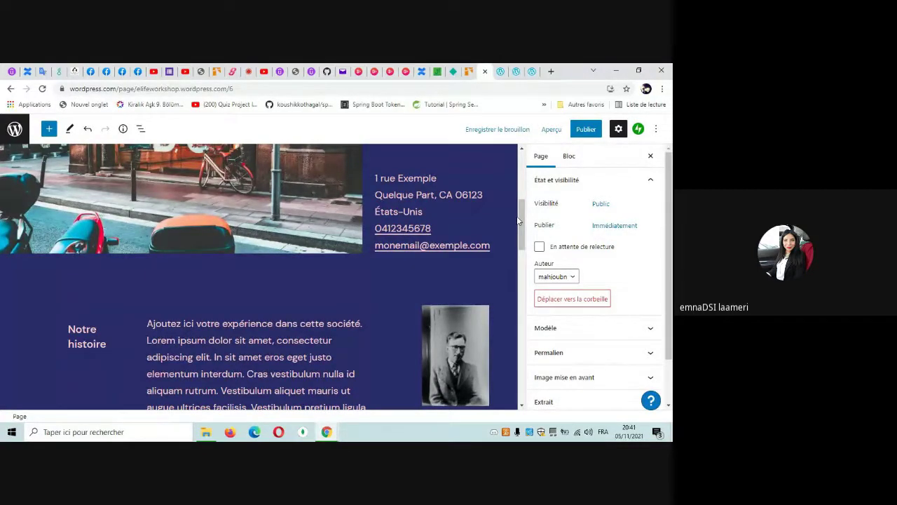
left_click(586, 130)
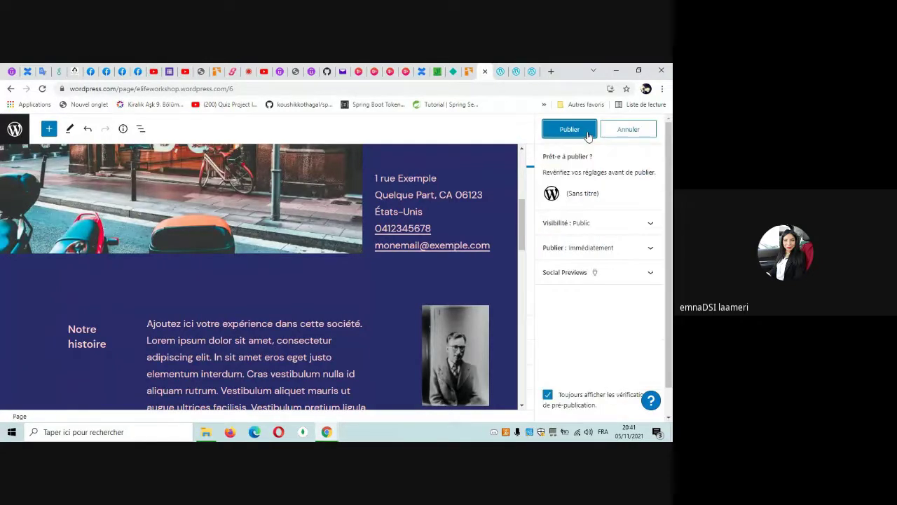
left_click(575, 131)
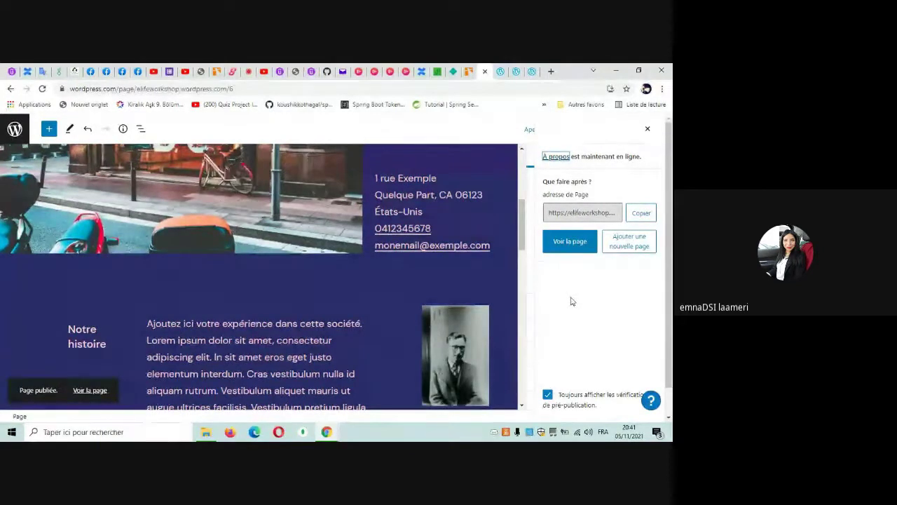
left_click(564, 249)
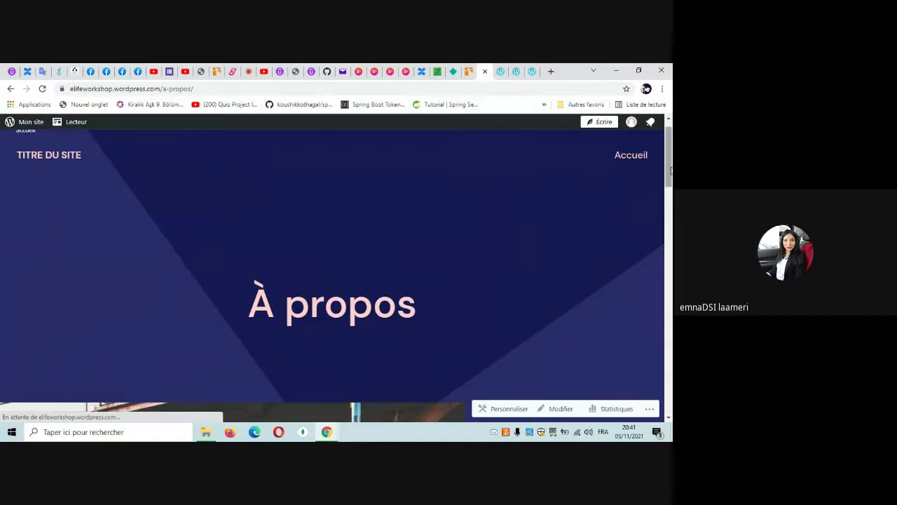
mouse_move(671, 170)
left_mouse_down()
mouse_move(670, 359)
mouse_move(671, 160)
left_mouse_up()
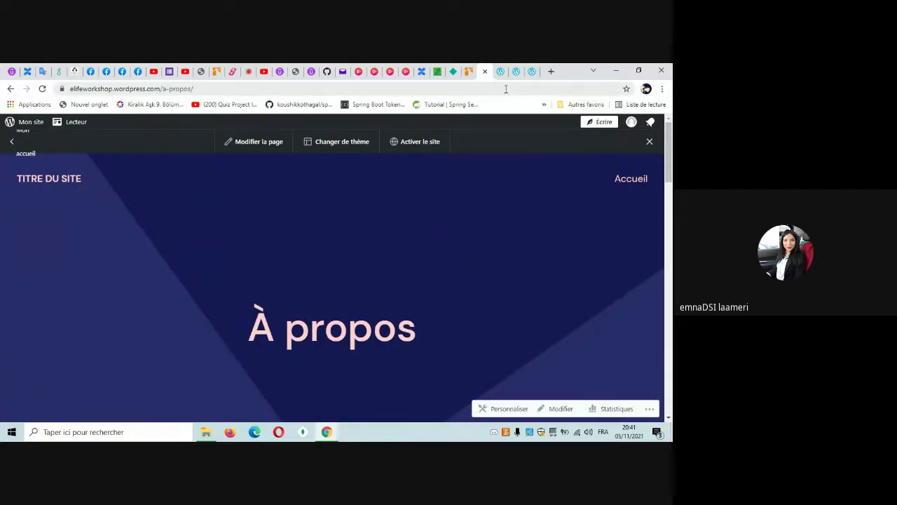
left_click(271, 91)
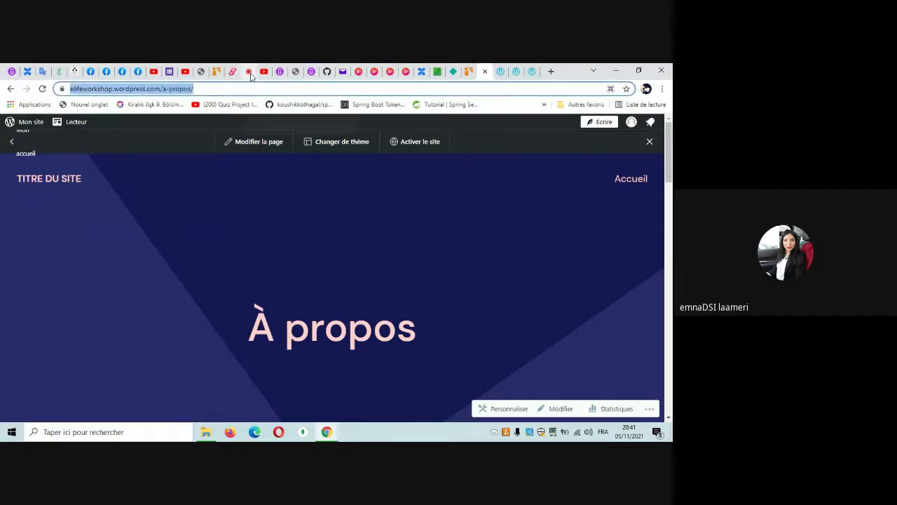
left_click(250, 73)
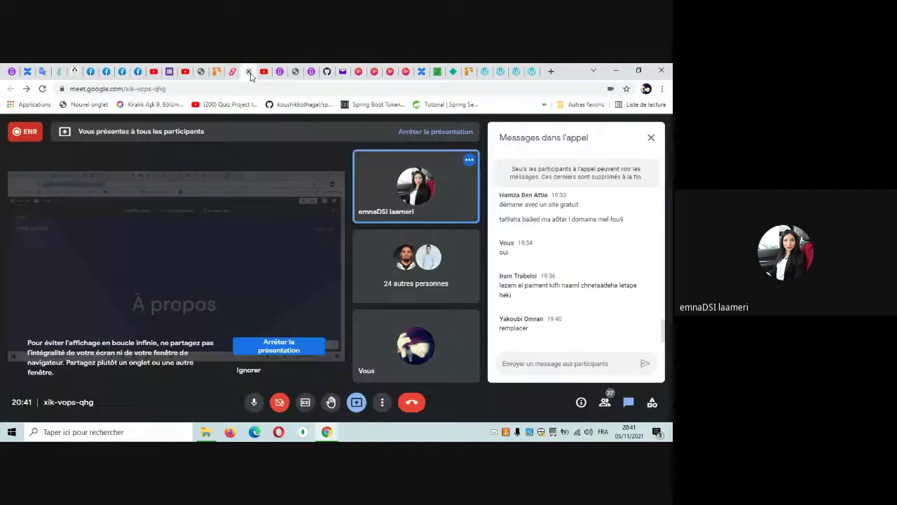
left_click(520, 363)
type("https://elifeworkshop.wordpress.com/a-propos/")
key("Return")
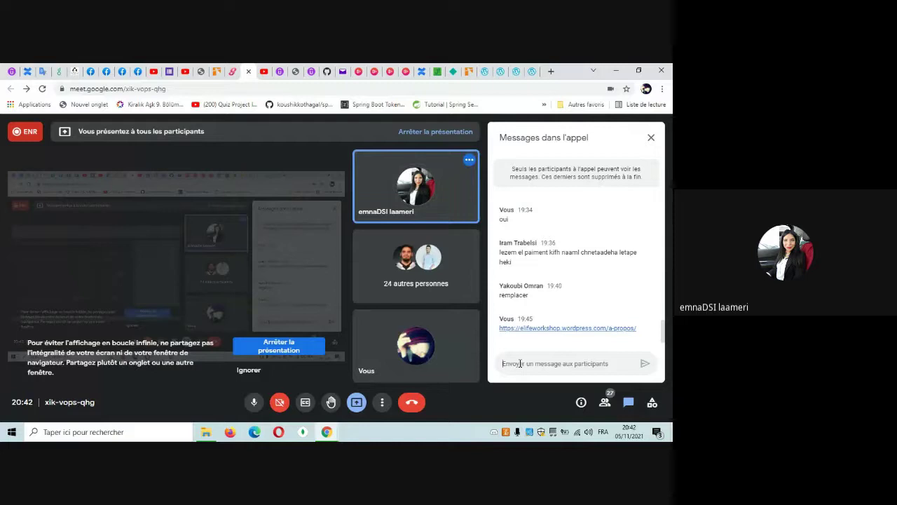
left_click(485, 72)
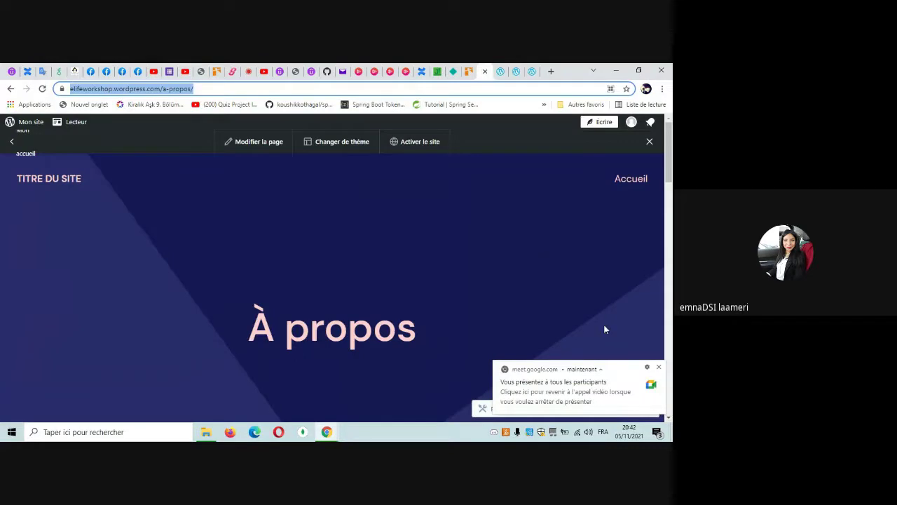
left_click(659, 367)
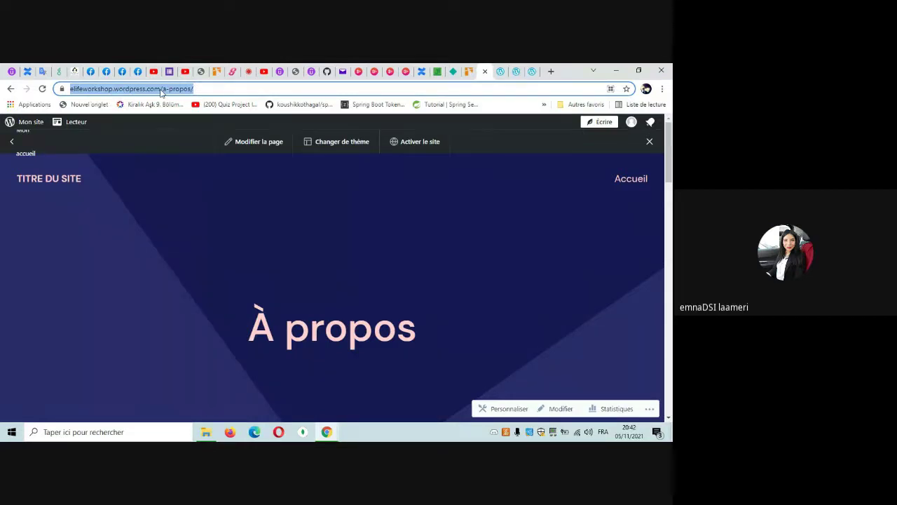
- Highlight the path and the domain in the À propos page's address, and check the Google Meet chat for participants' messages
left_click(199, 90)
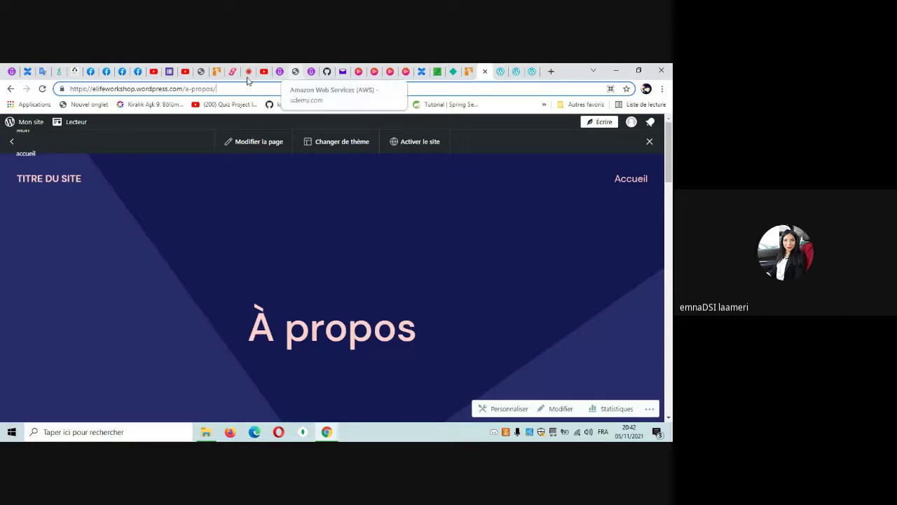
left_click_drag(217, 89, 183, 89)
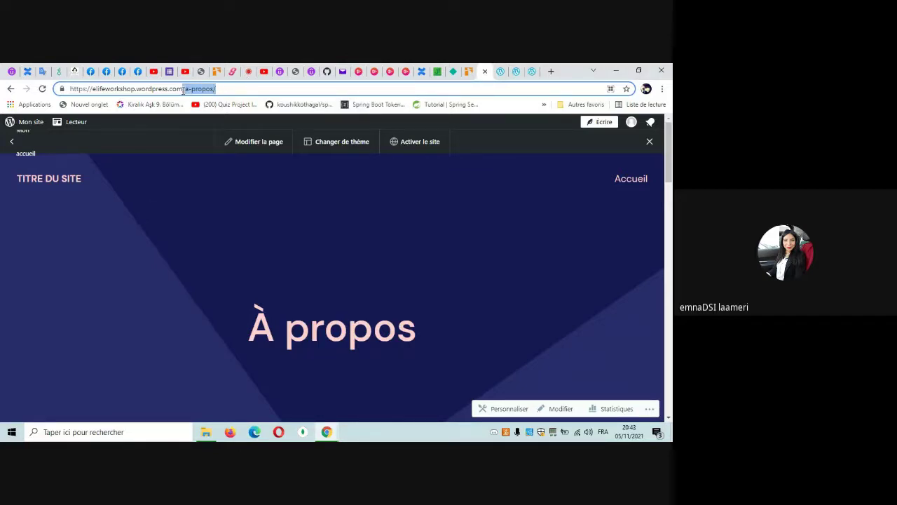
left_click_drag(183, 90, 70, 94)
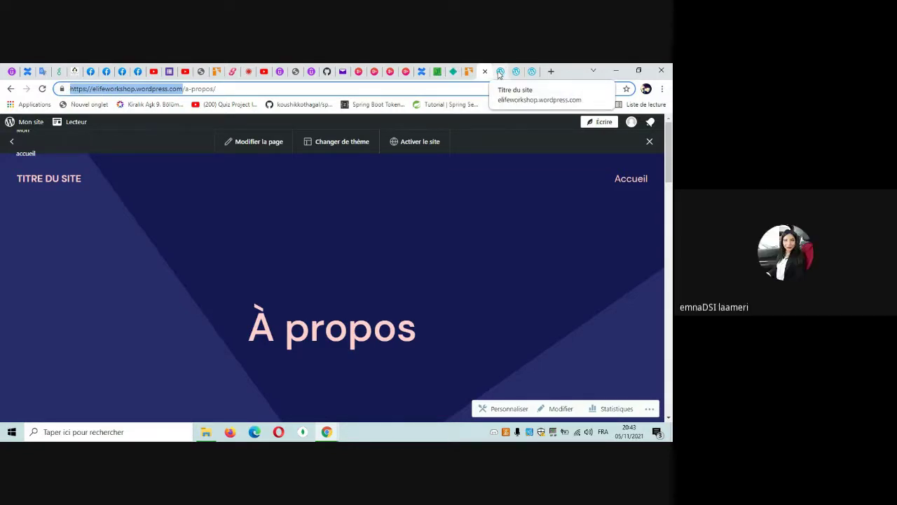
left_click(249, 71)
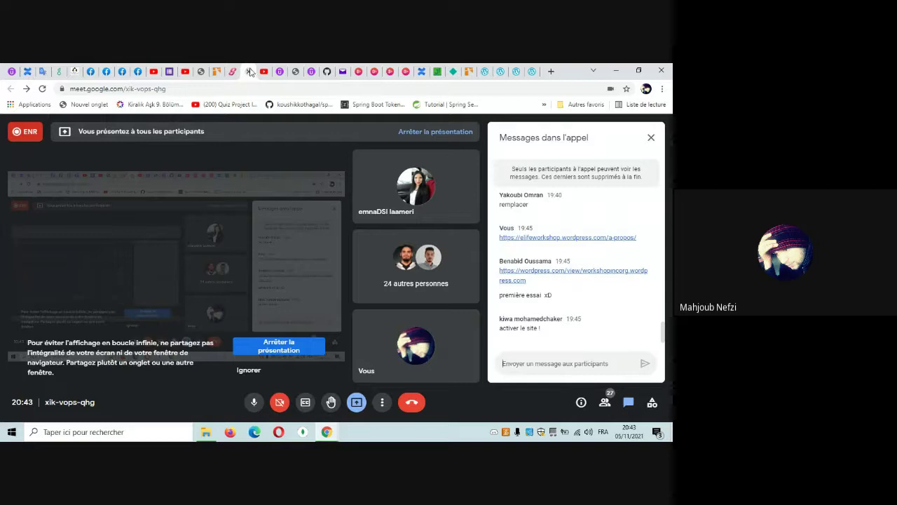
left_click(484, 71)
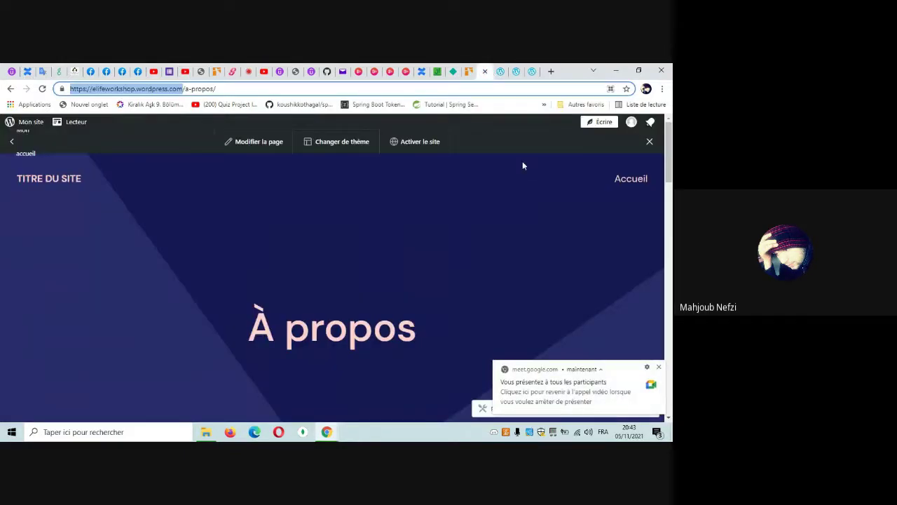
- Start the site launch, examine the domain suggestions for elifeworkshop.com and the annual plans, and go back to the À propos page
left_click(425, 145)
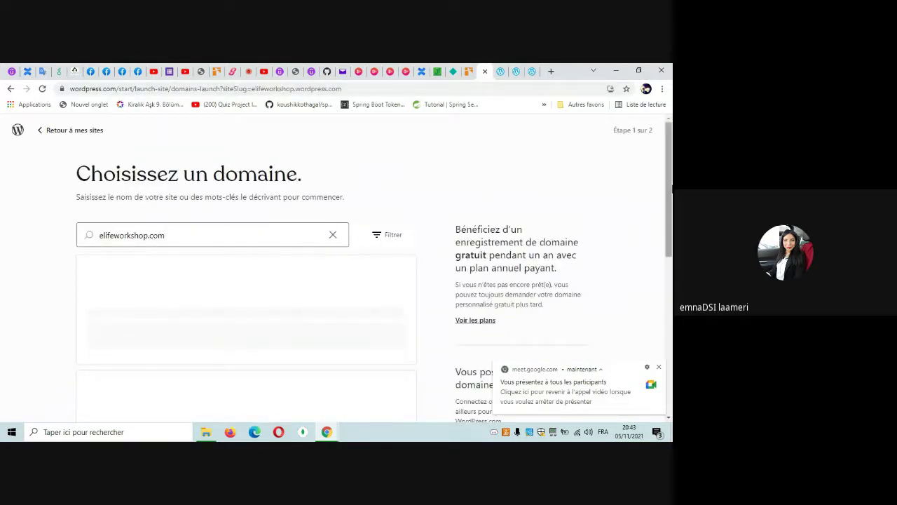
scroll(671, 188, "down", 1)
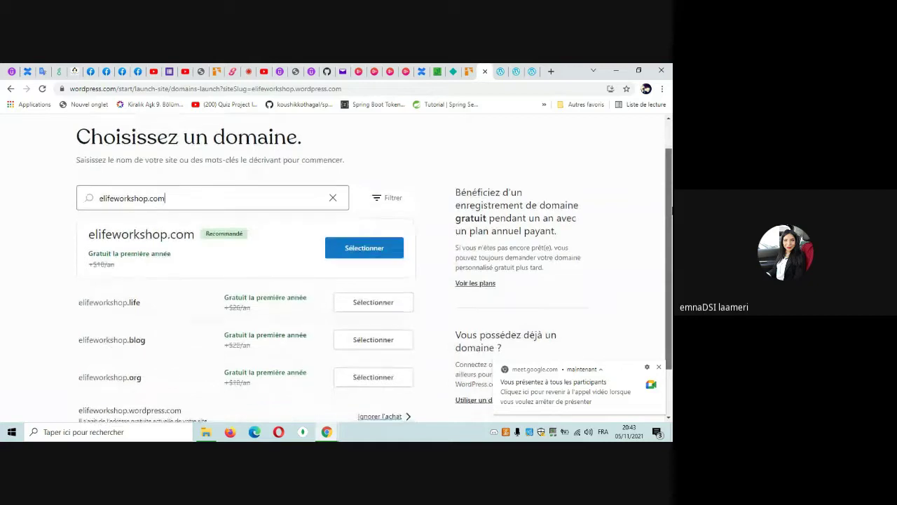
scroll(671, 209, "down", 2)
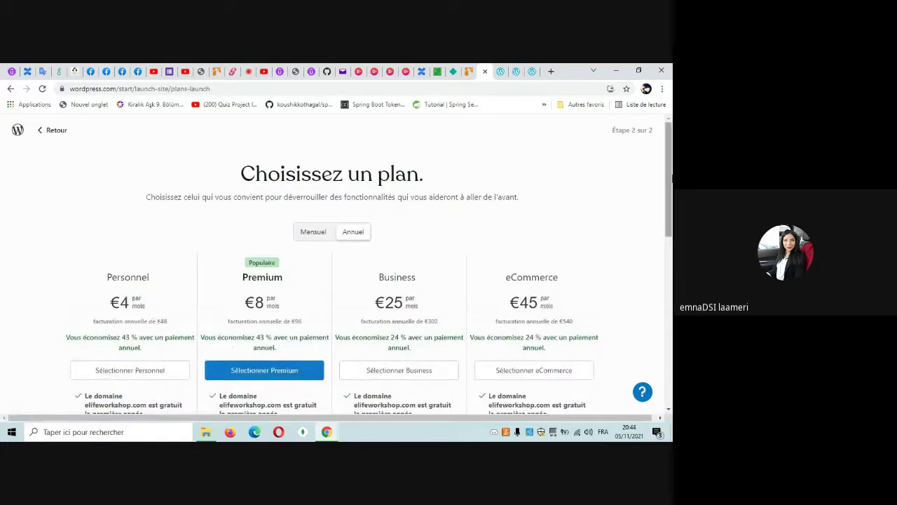
left_click_drag(670, 178, 659, 152)
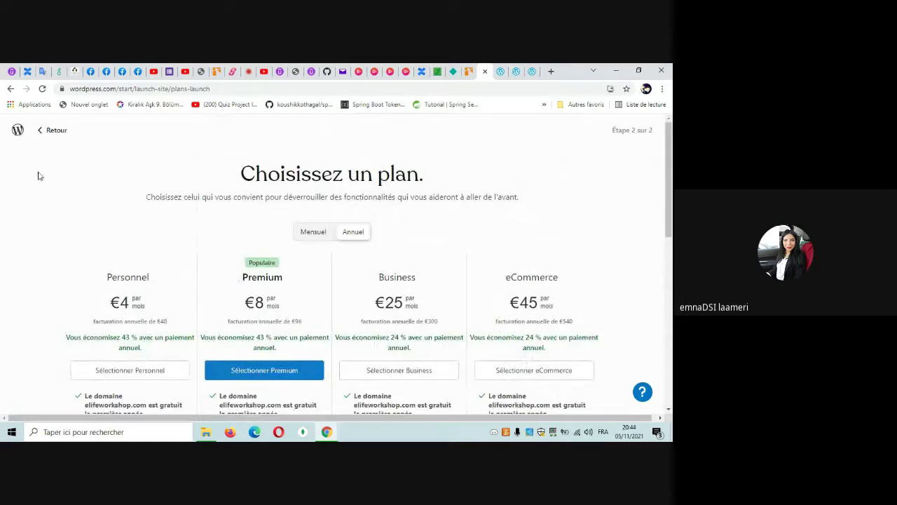
left_click(12, 91)
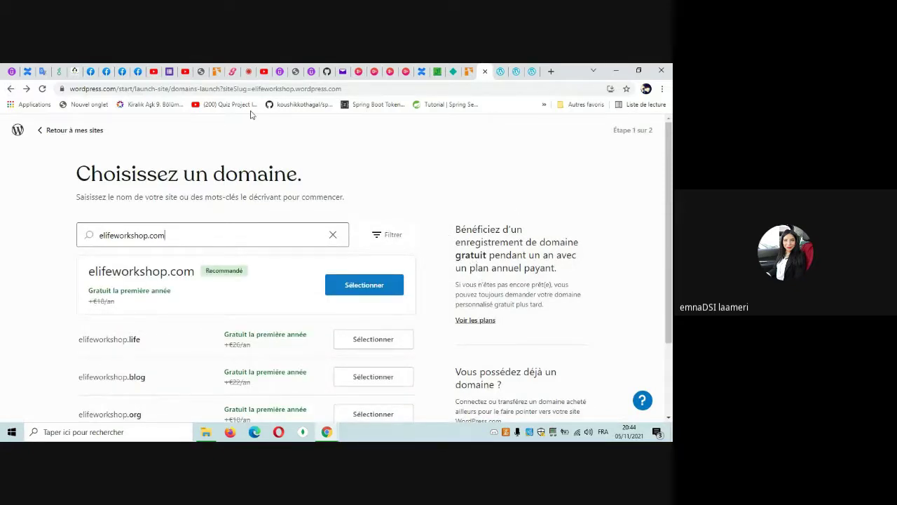
left_click(10, 89)
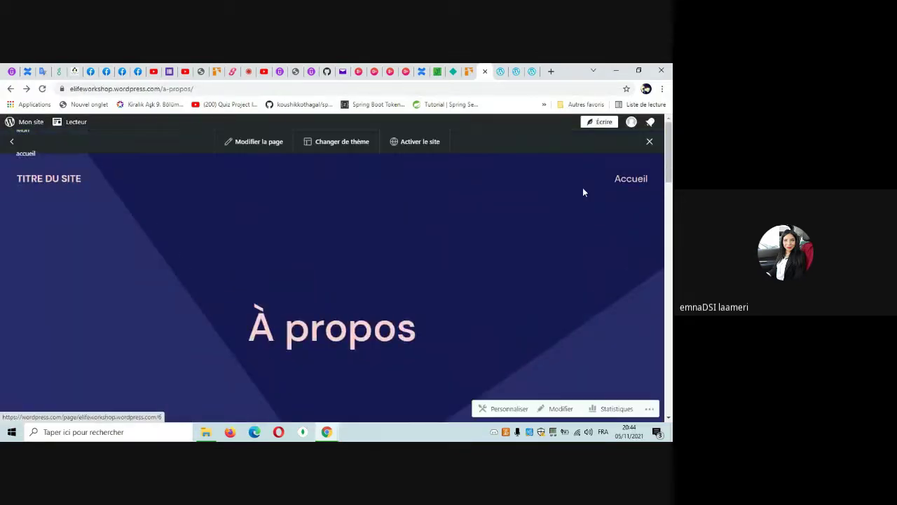
- Look through the upper part of the published À propos page and highlight its title
left_click_drag(670, 159, 669, 192)
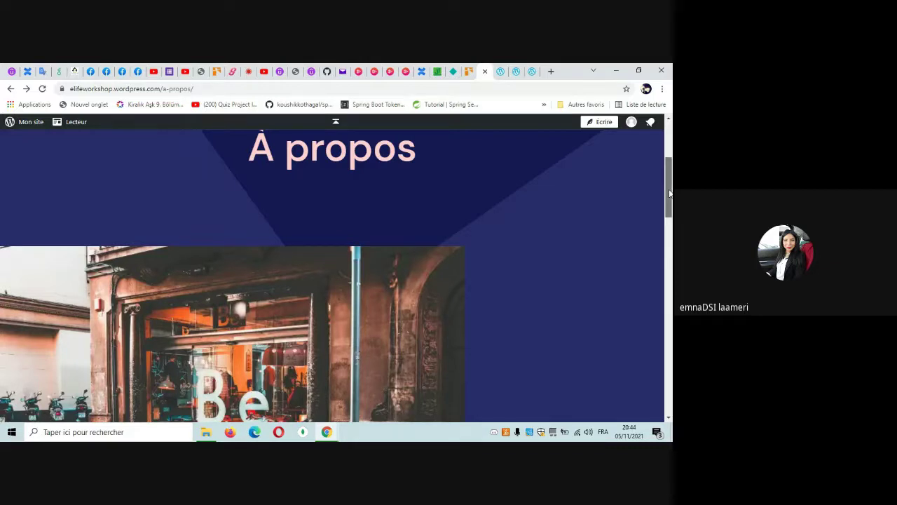
left_click_drag(669, 193, 671, 156)
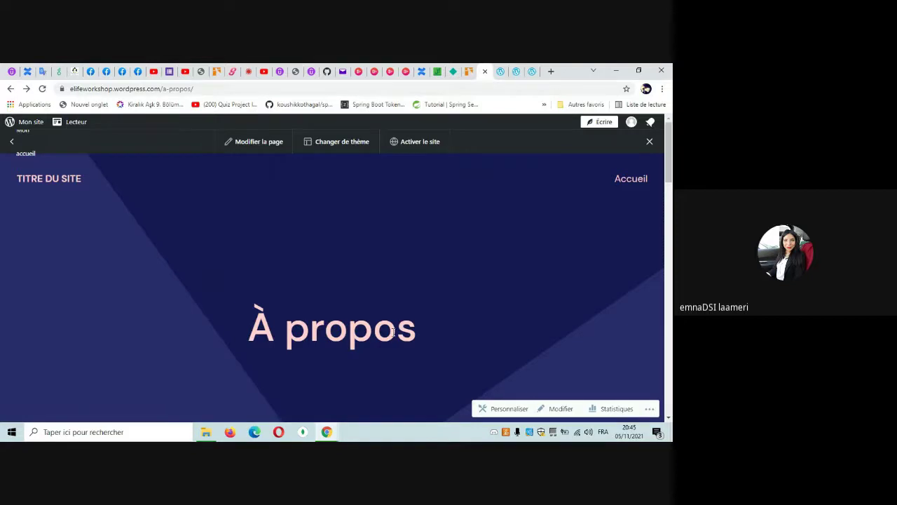
scroll(669, 156, "down", 1)
left_click_drag(669, 155, 669, 182)
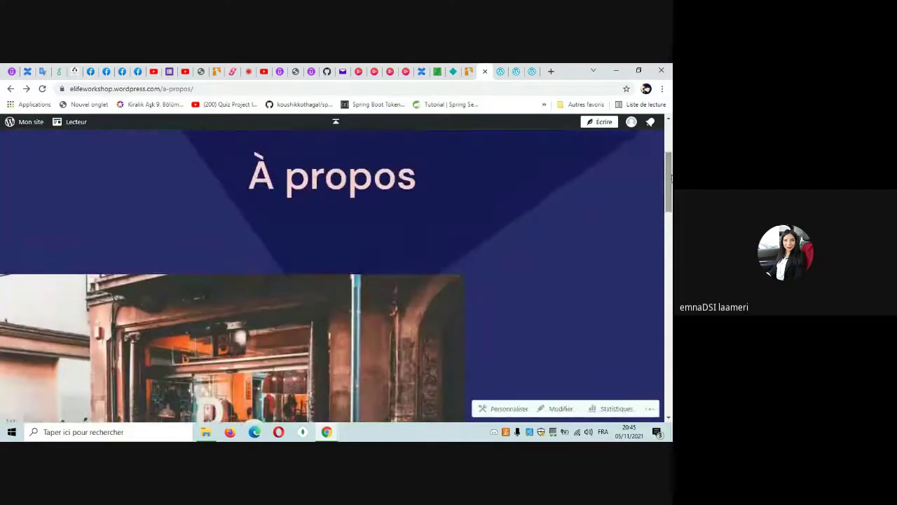
triple_click(350, 174)
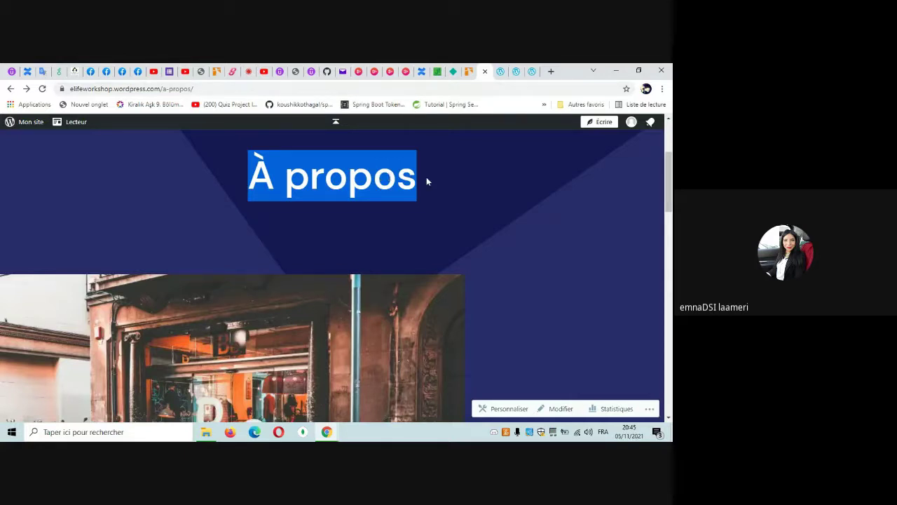
- Open the À propos page in the editor and change its title to "first Page"
left_click(565, 407)
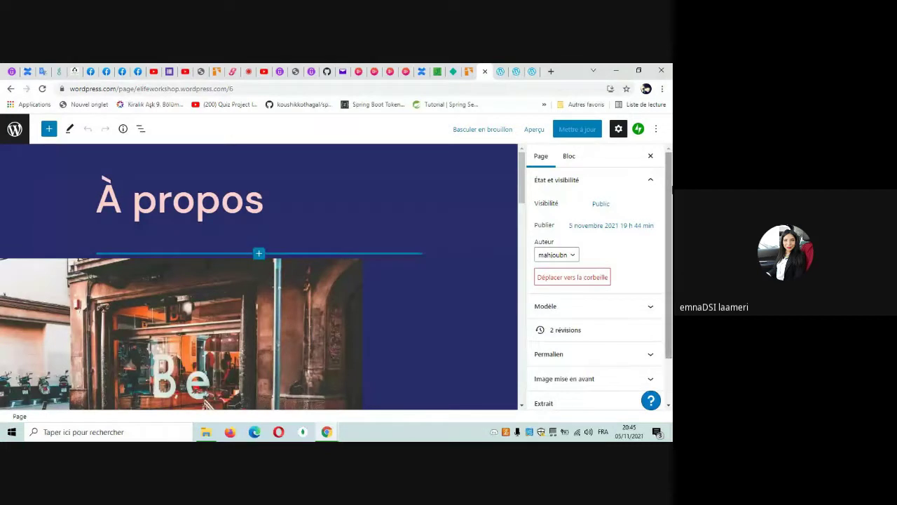
triple_click(208, 205)
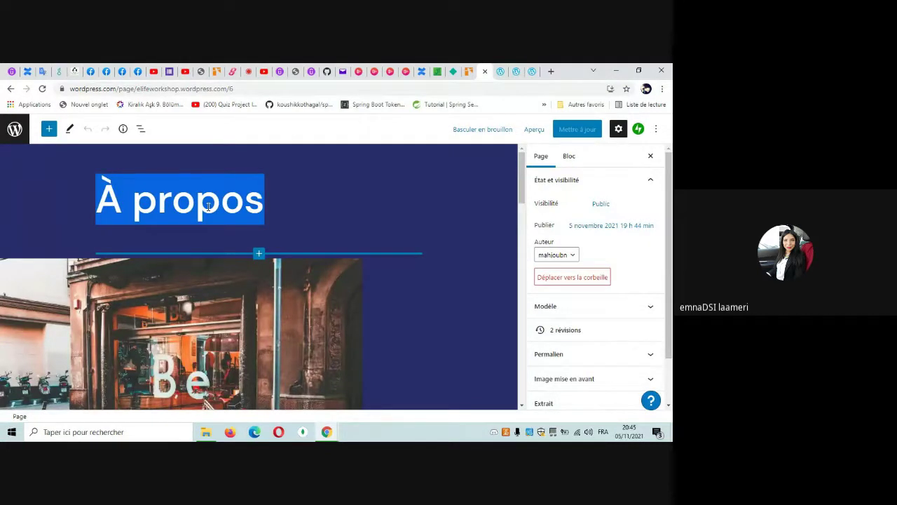
type("gg")
key("BackSpace")
key("BackSpace")
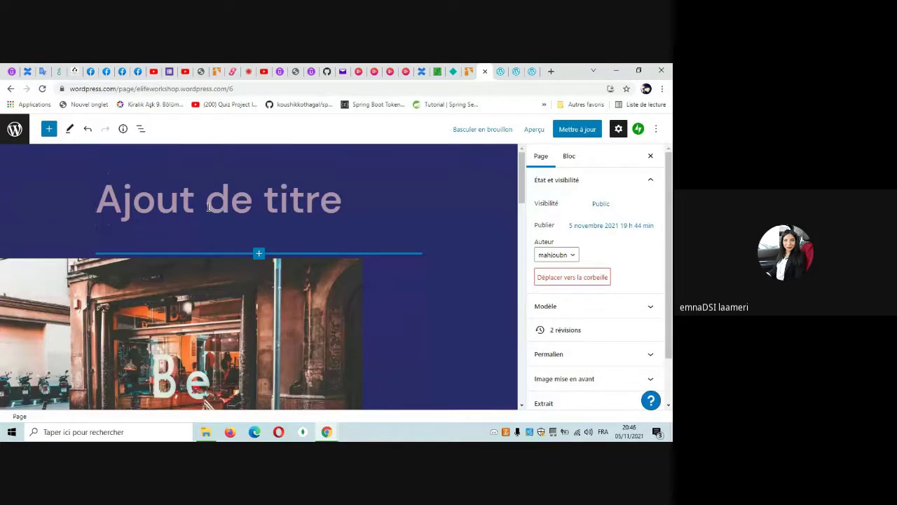
type("first Pa")
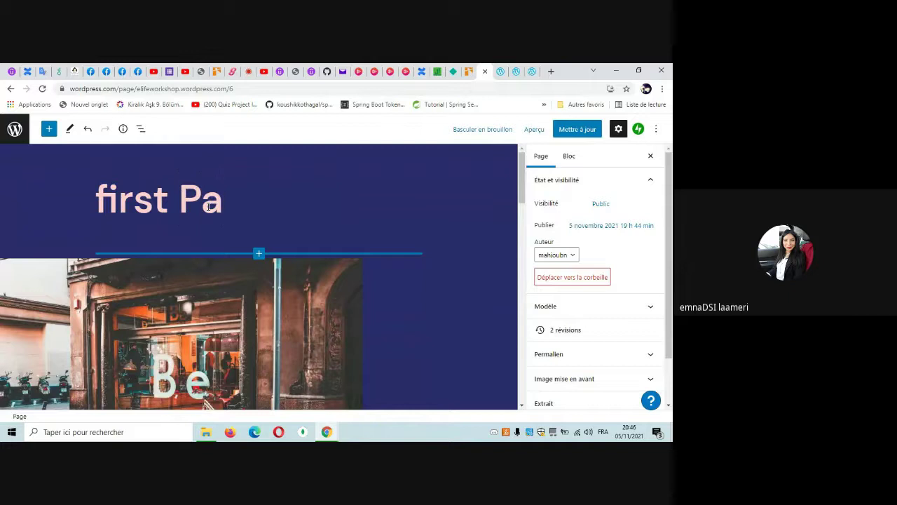
type("e")
key("BackSpace")
type("ge")
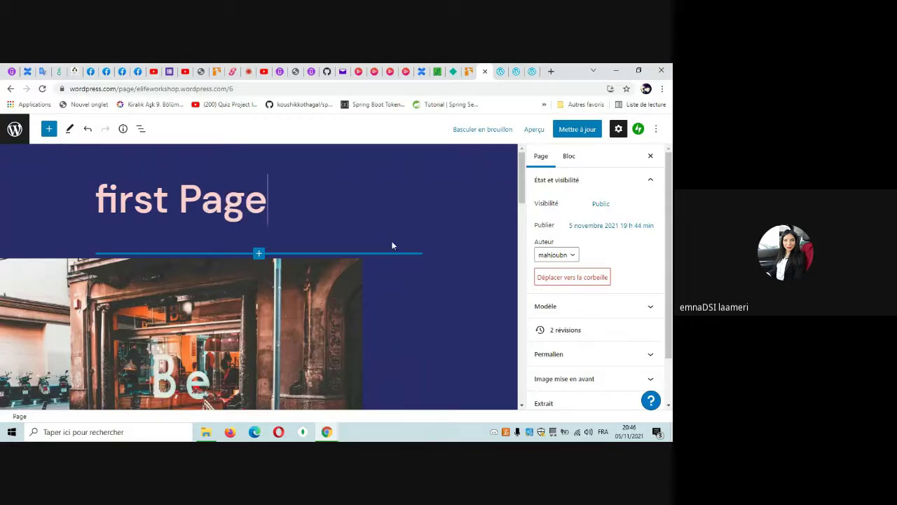
- Look at the Média & texte block's settings and change the domain of its contact e-mail to 9antra.tn
left_click(424, 314)
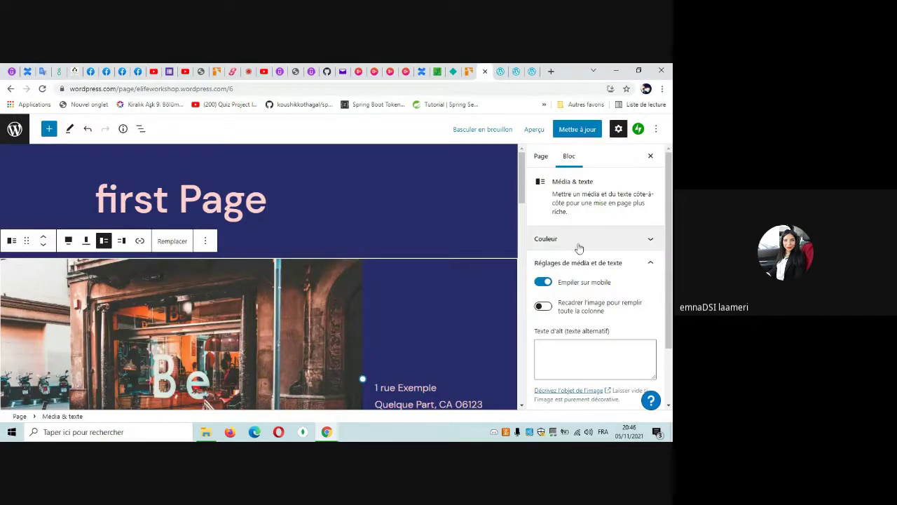
scroll(579, 248, "down", 2)
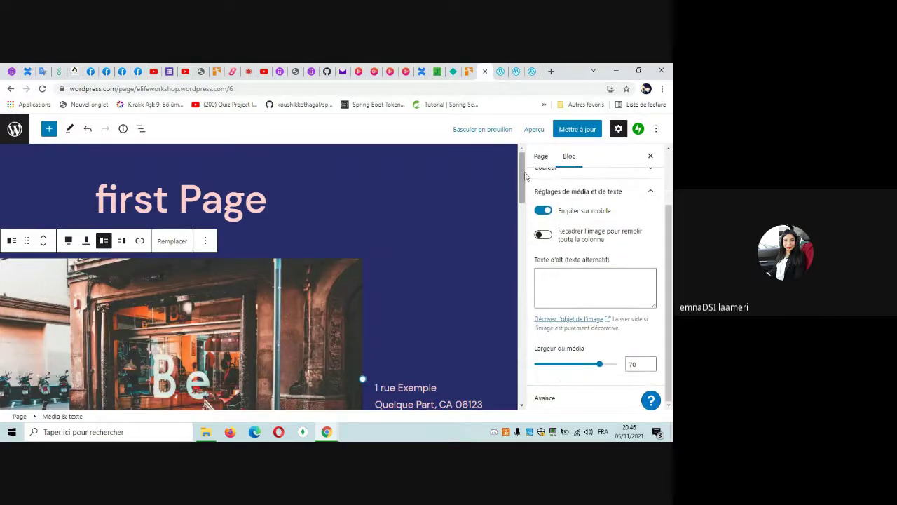
scroll(524, 201, "down", 2)
scroll(523, 201, "down", 3)
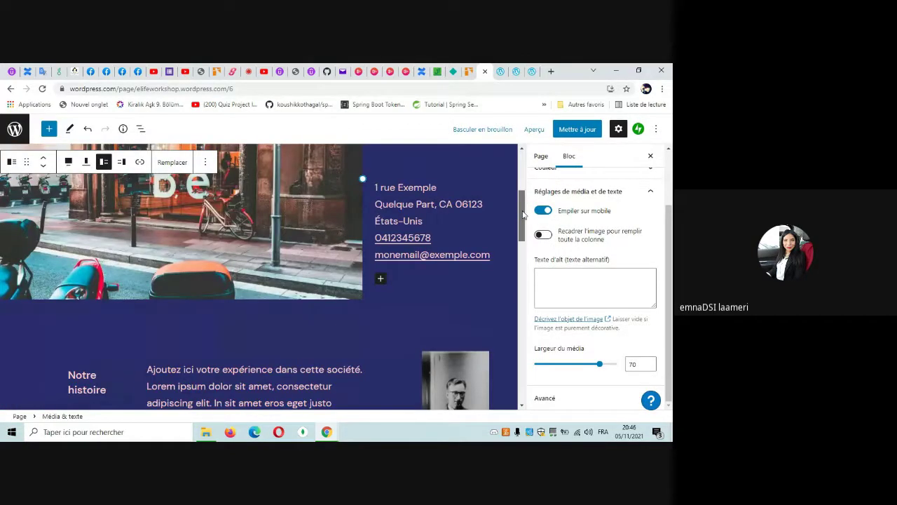
double_click(432, 255)
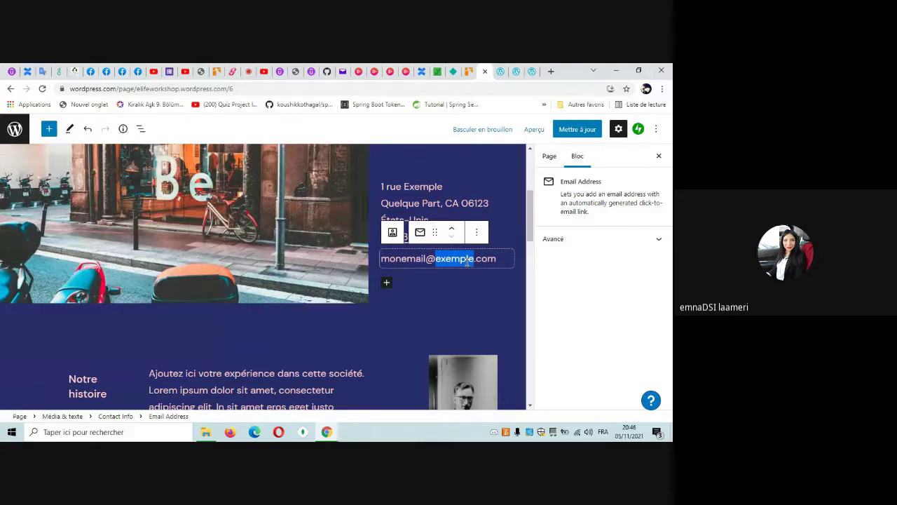
type("9")
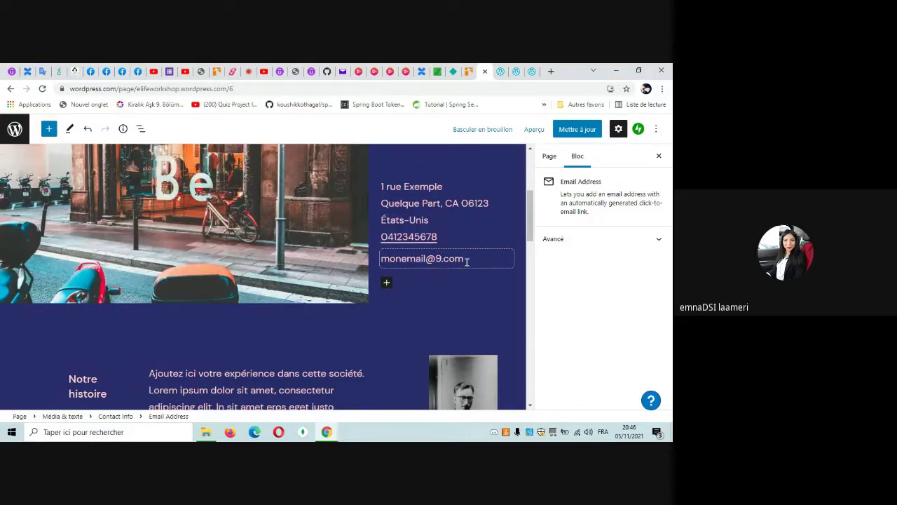
type("antra")
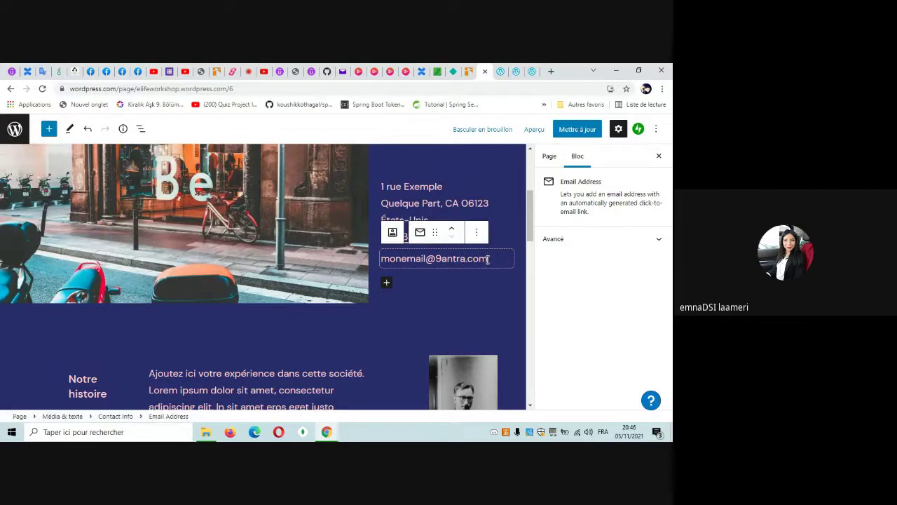
key("BackSpace")
key("BackSpace")
key("BackSpace")
key("BackSpace")
type(".tn")
- Look at the block settings of the Notre histoire paragraph and the column that holds the portrait
left_click_drag(530, 208, 530, 259)
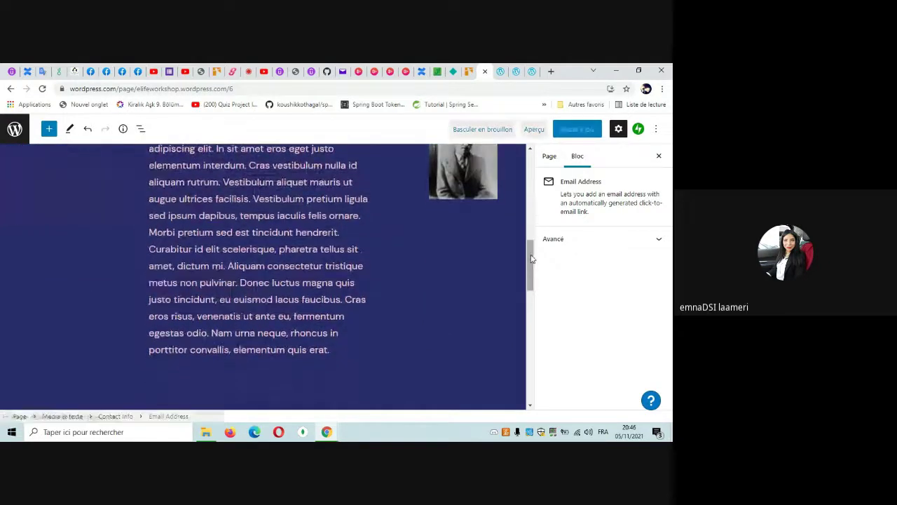
triple_click(251, 266)
left_click(250, 266)
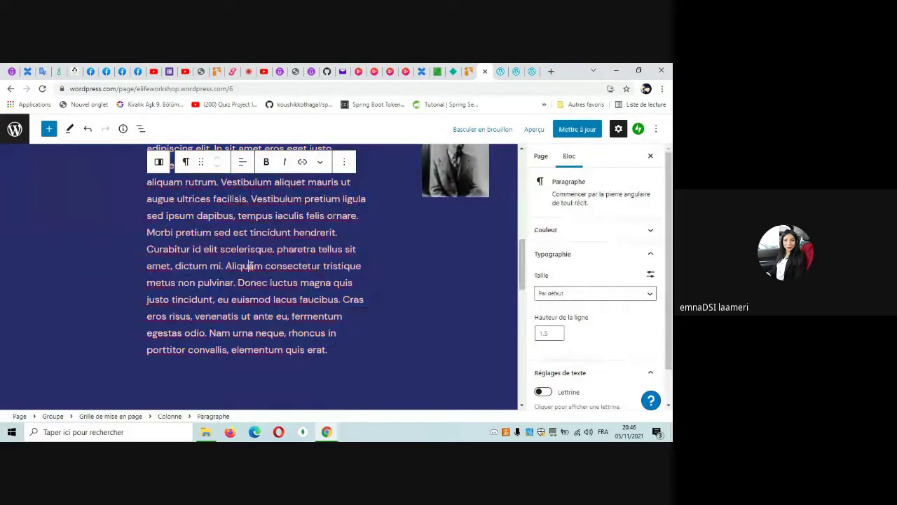
left_click(465, 294)
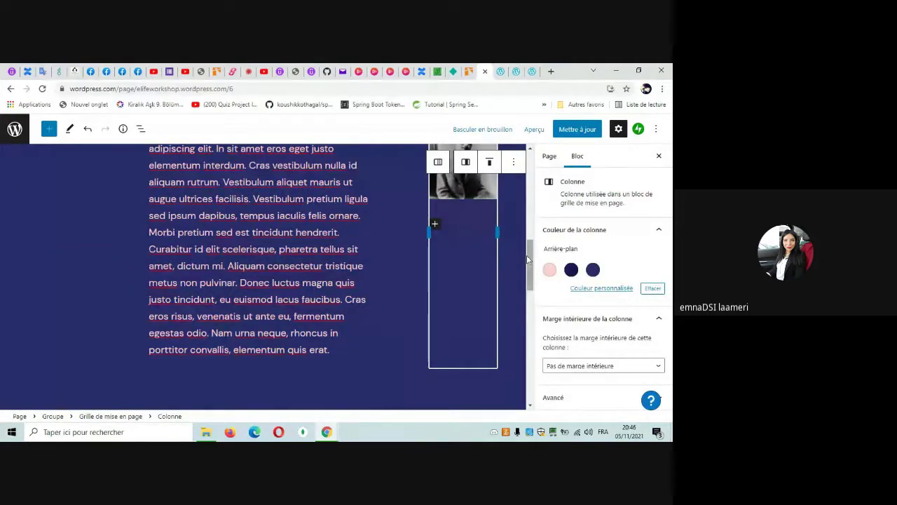
left_click_drag(530, 261, 531, 308)
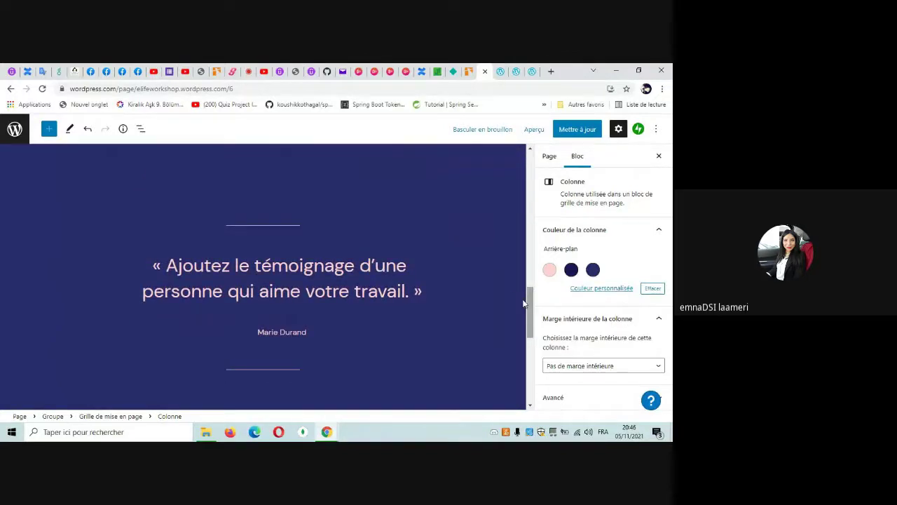
- Examine the height settings of the Espacement blocks above and below the testimonial quote
left_click(256, 195)
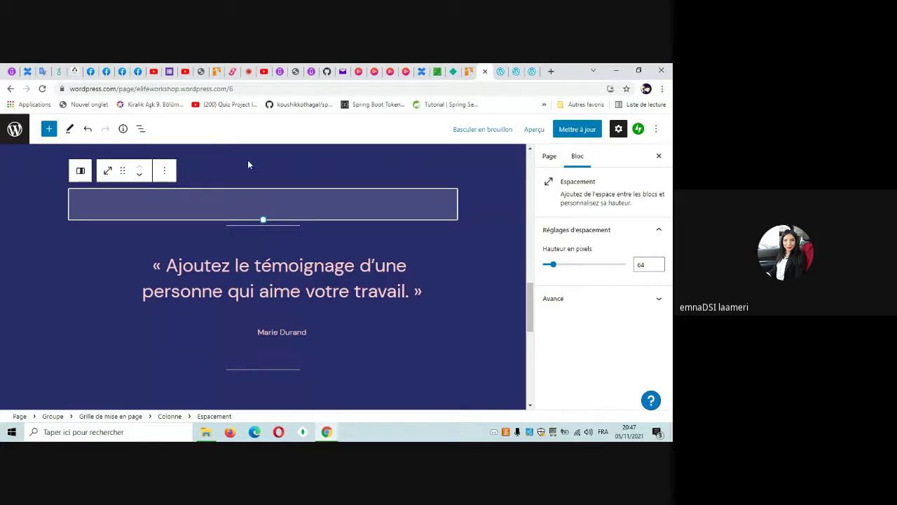
left_click(248, 165)
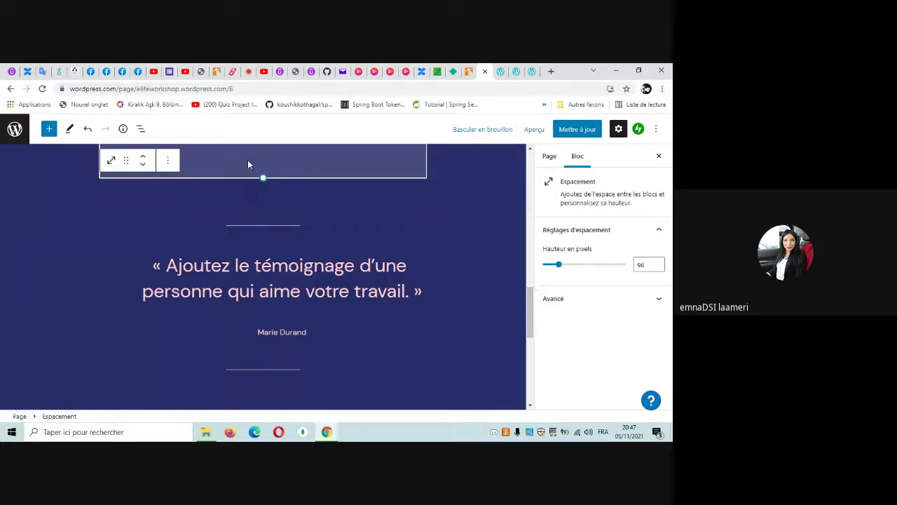
left_click(89, 236)
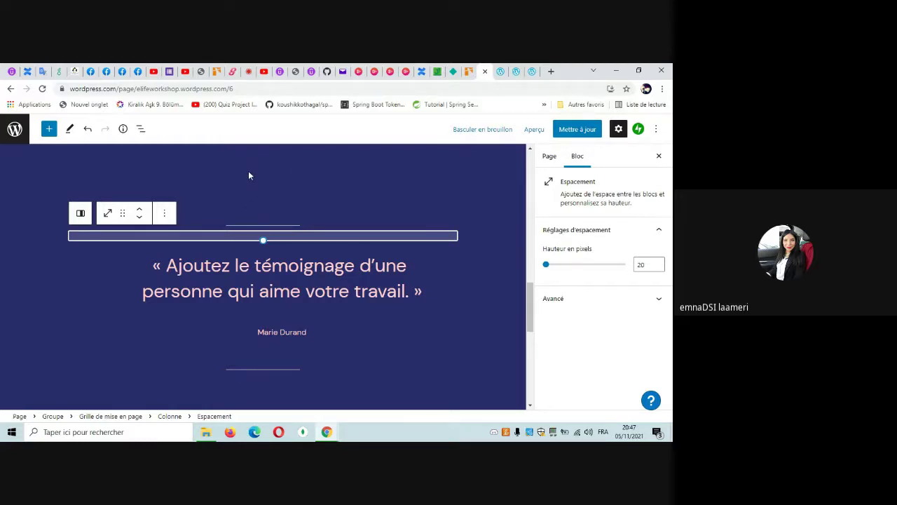
left_click_drag(252, 238, 310, 164)
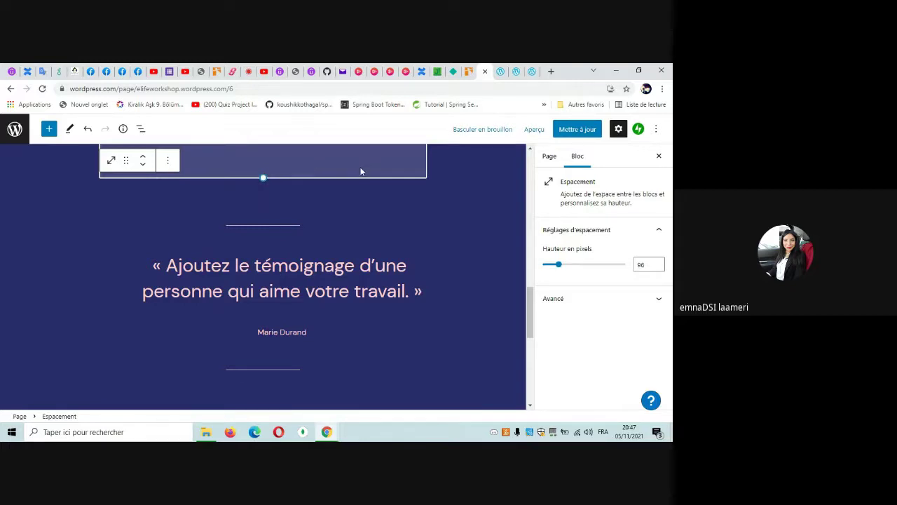
left_click(314, 391)
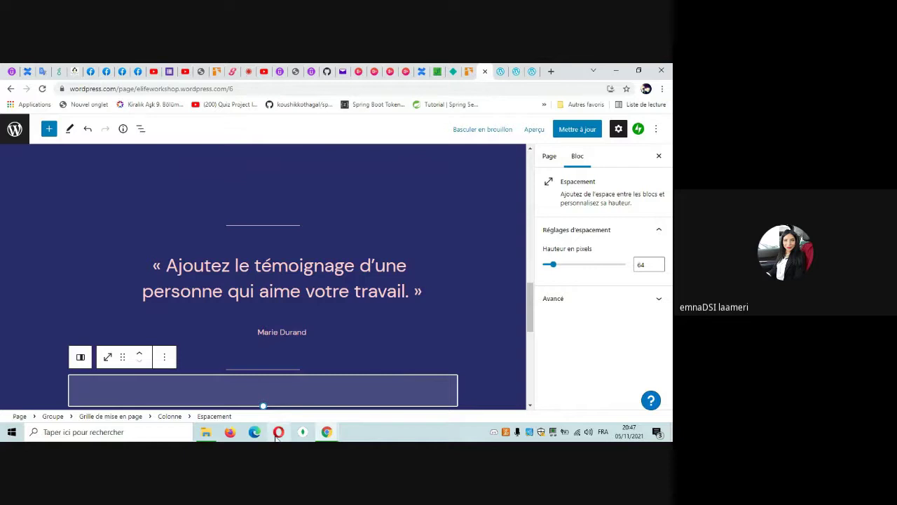
- Switch to the Google Meet call and stop presenting the screen
left_click(248, 73)
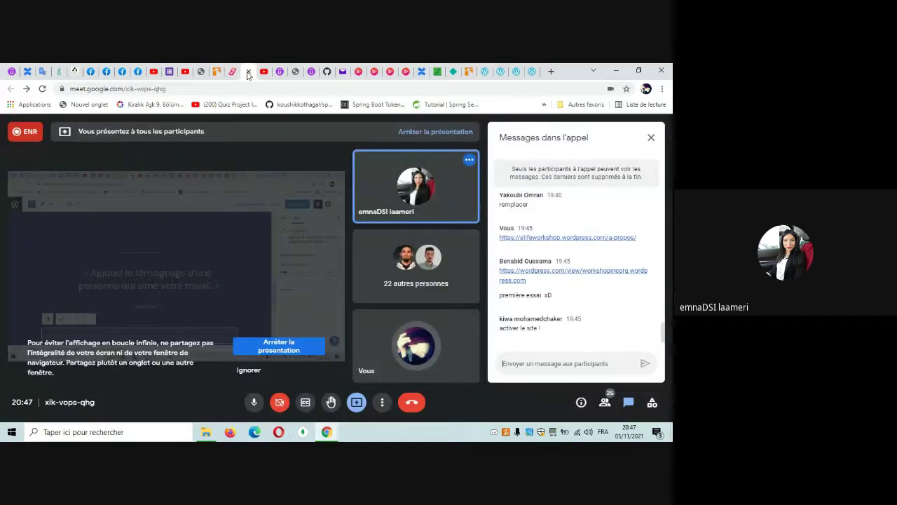
left_click(270, 351)
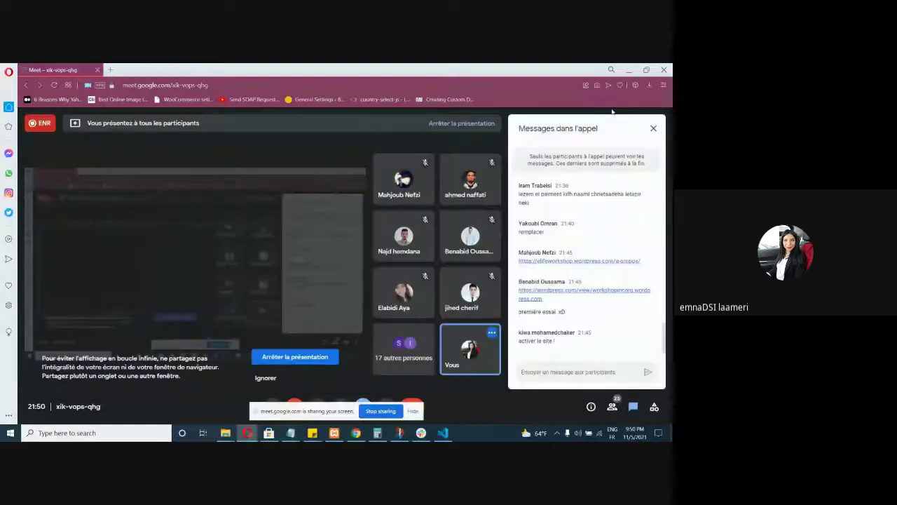
- Bring up the bridge site's homepage behind the meeting window and look through it down to the footer
left_click(628, 70)
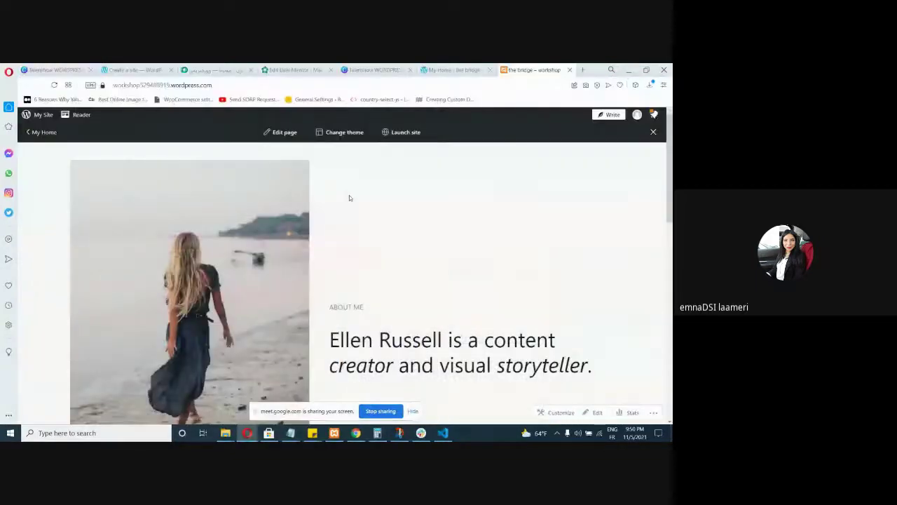
scroll(349, 196, "down", 3)
scroll(348, 198, "up", 5)
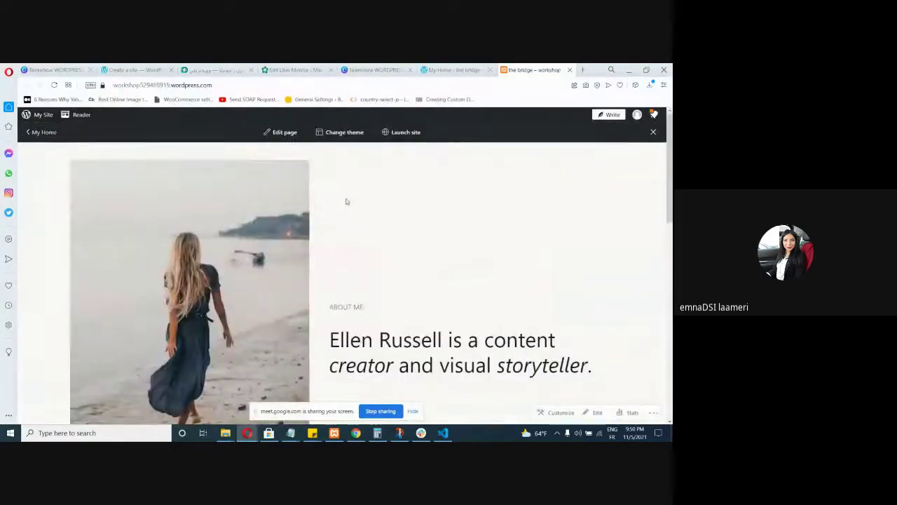
scroll(344, 200, "down", 10)
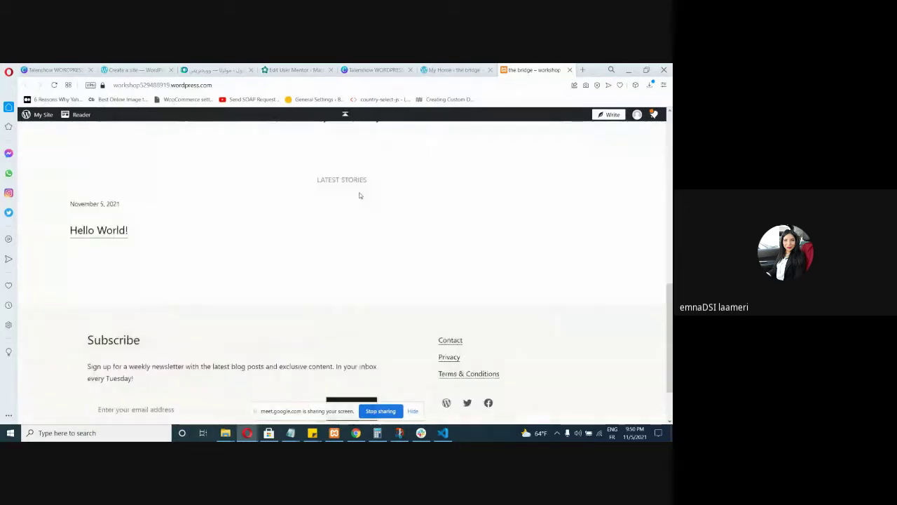
scroll(359, 196, "up", 8)
scroll(354, 196, "up", 3)
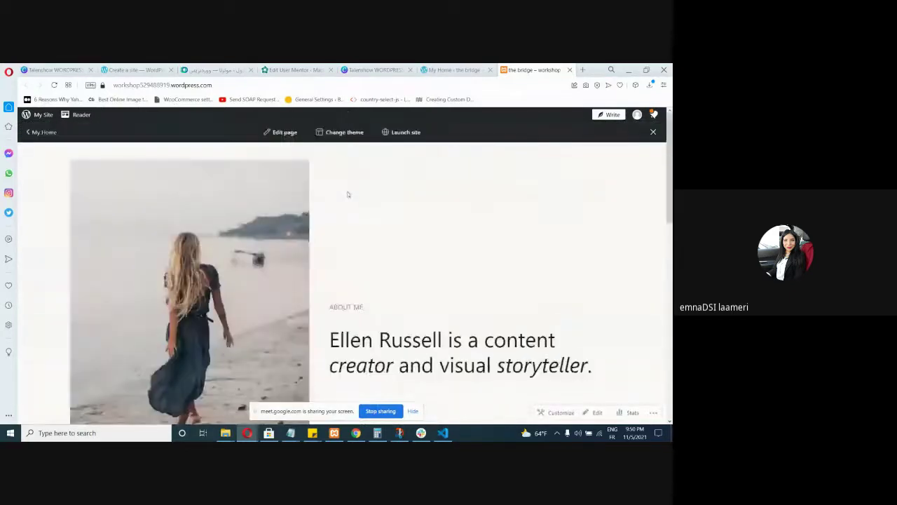
- Open the bridge site's homepage in the page editor, clearing the meeting window out of the way
left_click(267, 133)
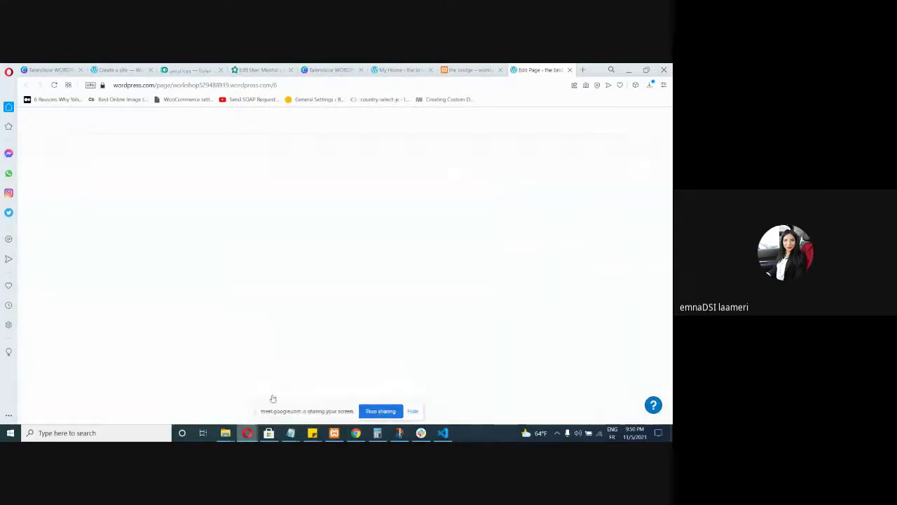
left_click(273, 398)
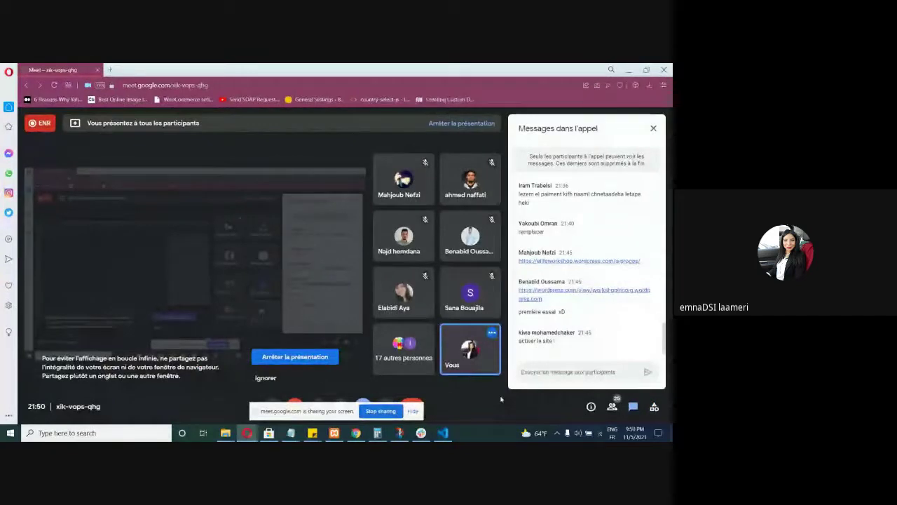
left_click(627, 71)
- Look through the Home page's content in the editor, selecting the centred heading above the Latest Stories section
scroll(353, 228, "down", 6)
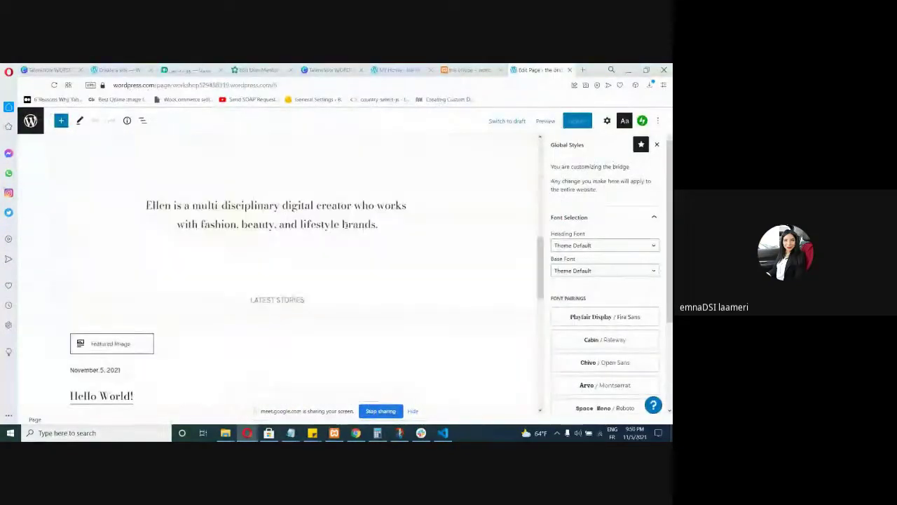
scroll(280, 231, "down", 2)
scroll(271, 250, "up", 3)
left_click(265, 267)
scroll(447, 313, "up", 2)
left_click(444, 314)
scroll(421, 308, "down", 1)
left_click(294, 311)
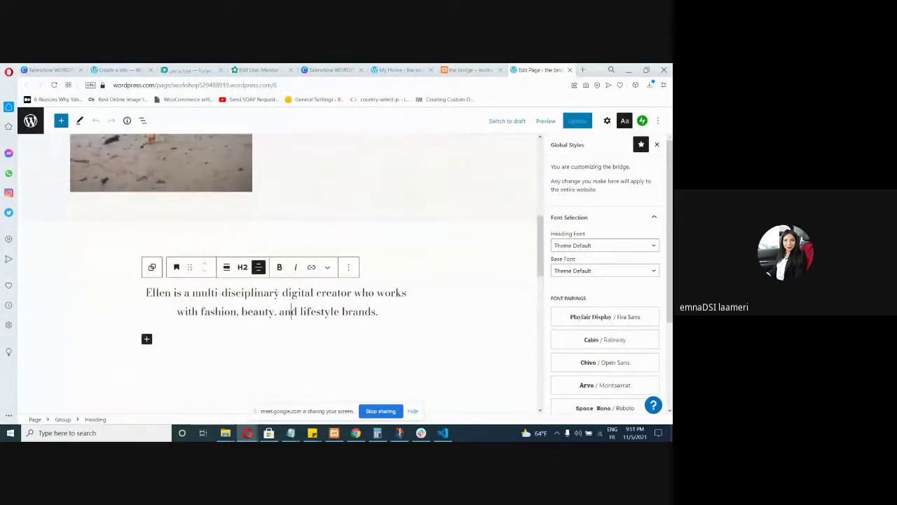
scroll(354, 266, "up", 2)
scroll(357, 260, "down", 5)
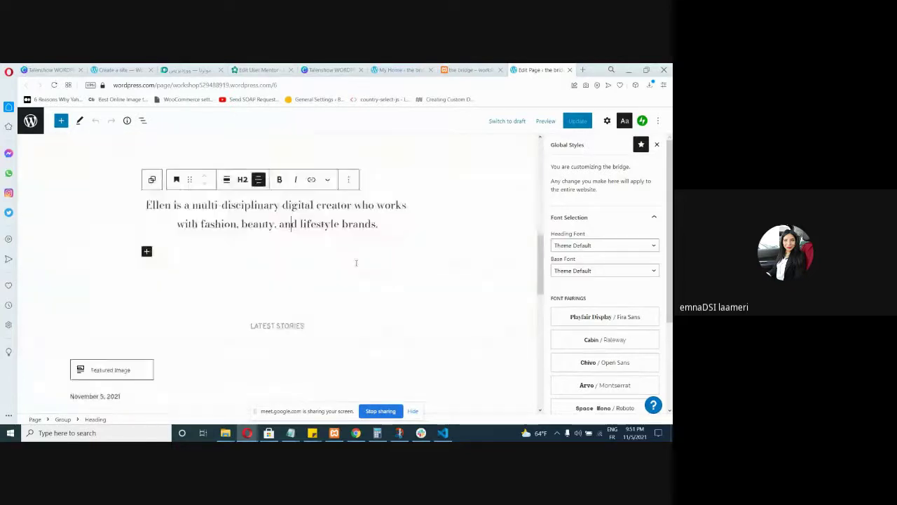
scroll(131, 209, "up", 8)
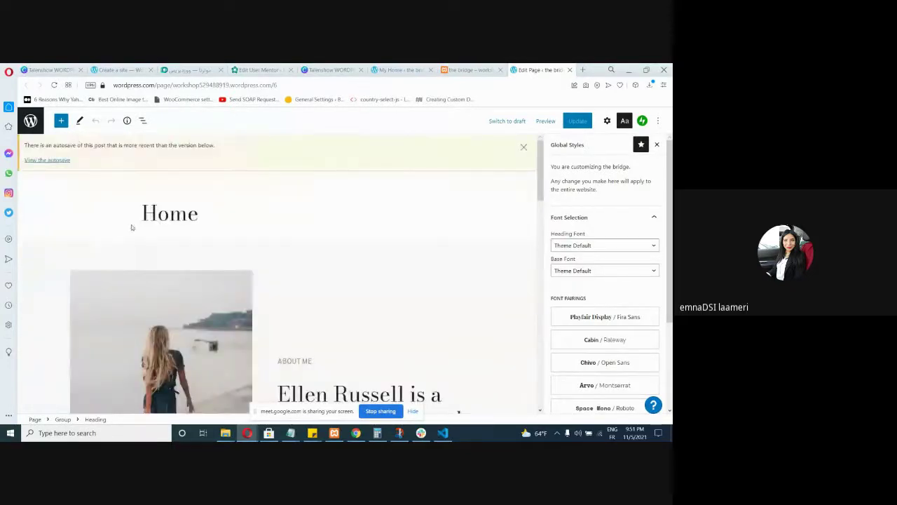
- Return to the bridge site's dashboard and look at its lists of published pages and posts
key("ctrl+Tab")
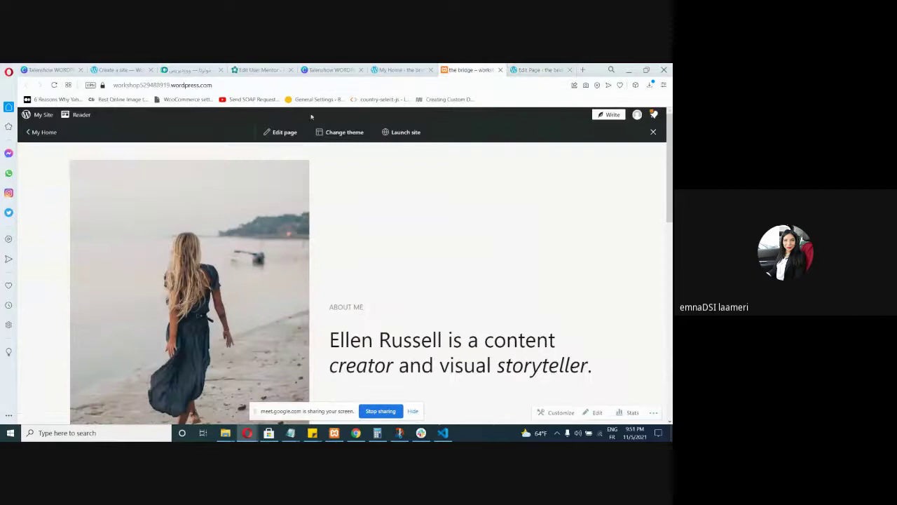
left_click(42, 132)
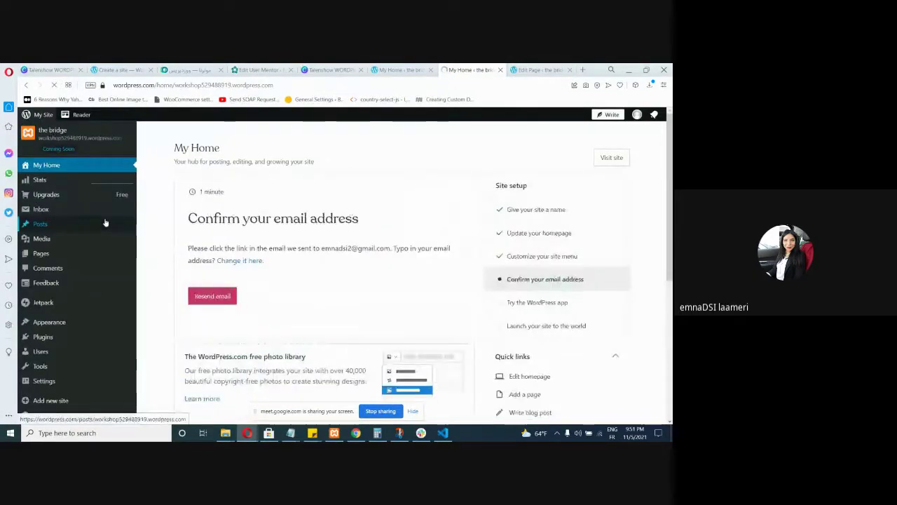
left_click(43, 282)
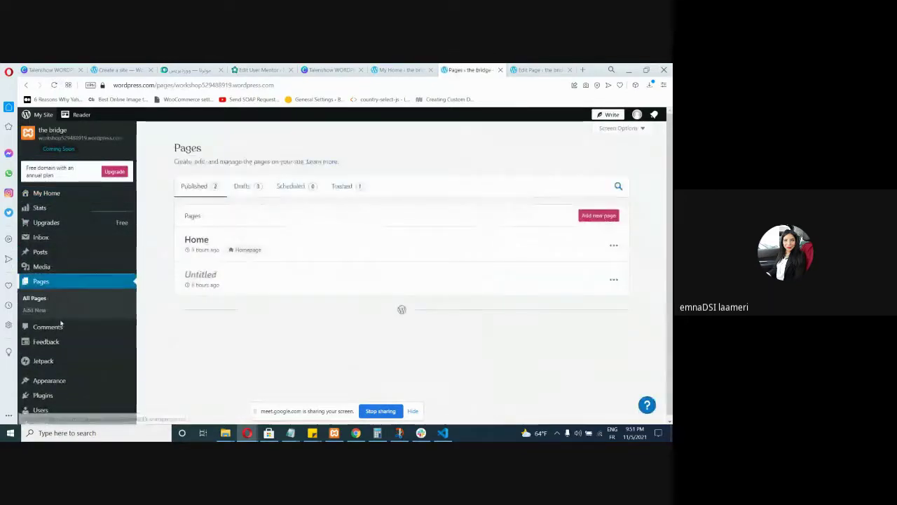
left_click(62, 253)
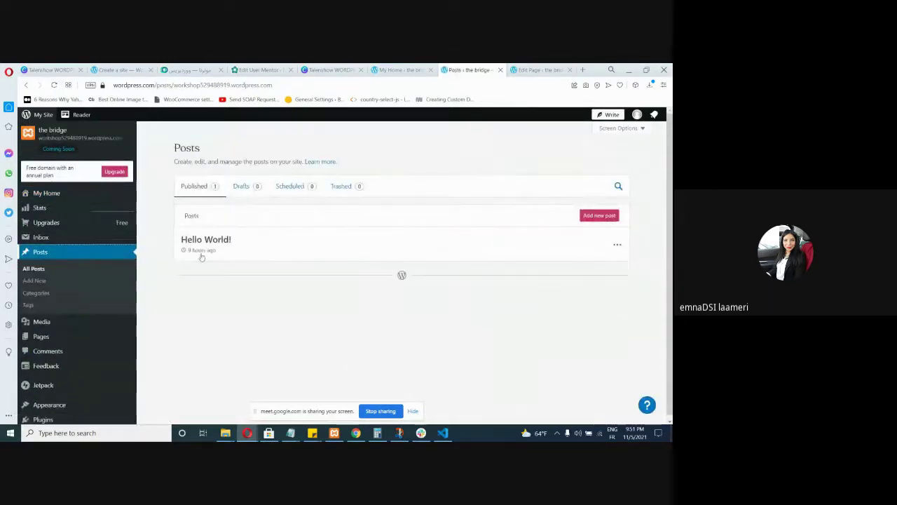
left_click(41, 335)
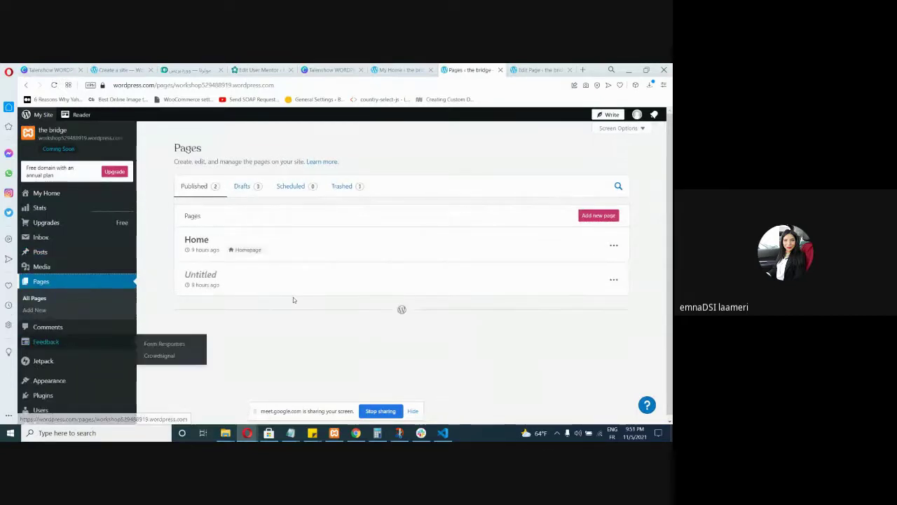
- Add a new page based on the "Featured blog post with latest posts" layout
left_click(41, 310)
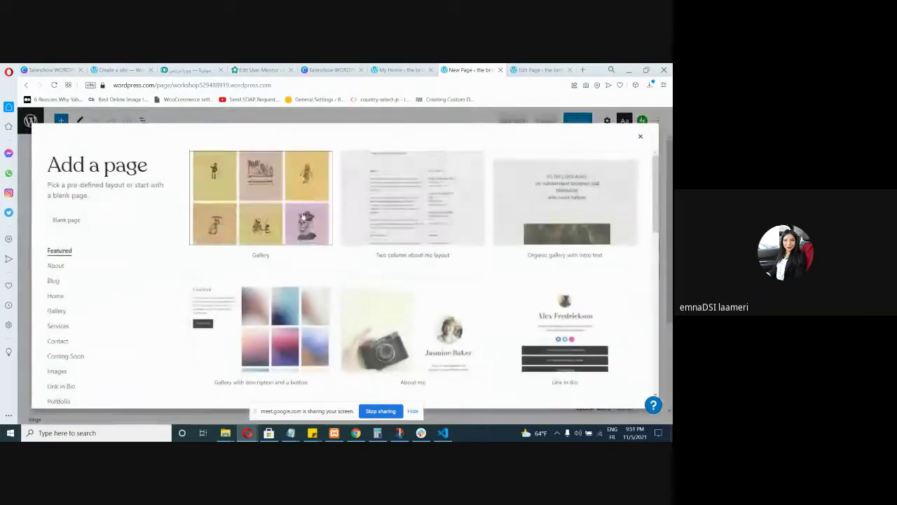
scroll(304, 211, "down", 1)
scroll(293, 205, "down", 5)
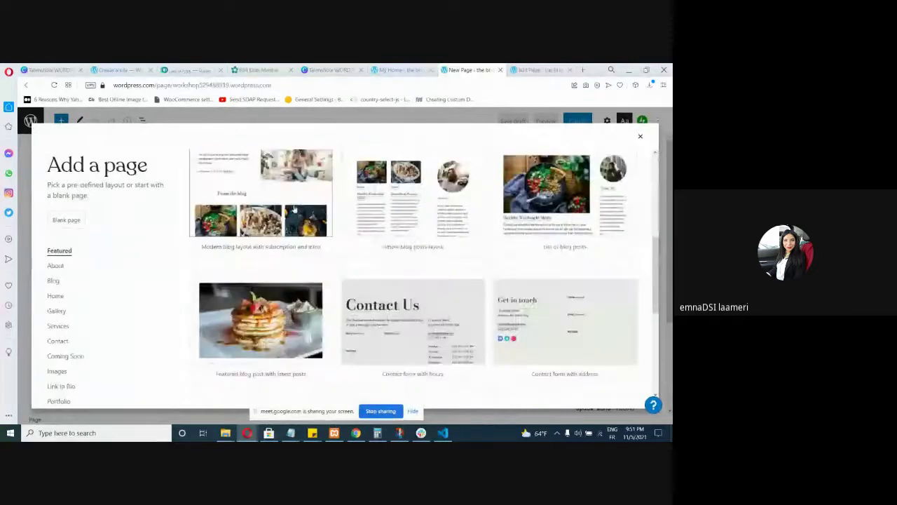
scroll(294, 209, "down", 2)
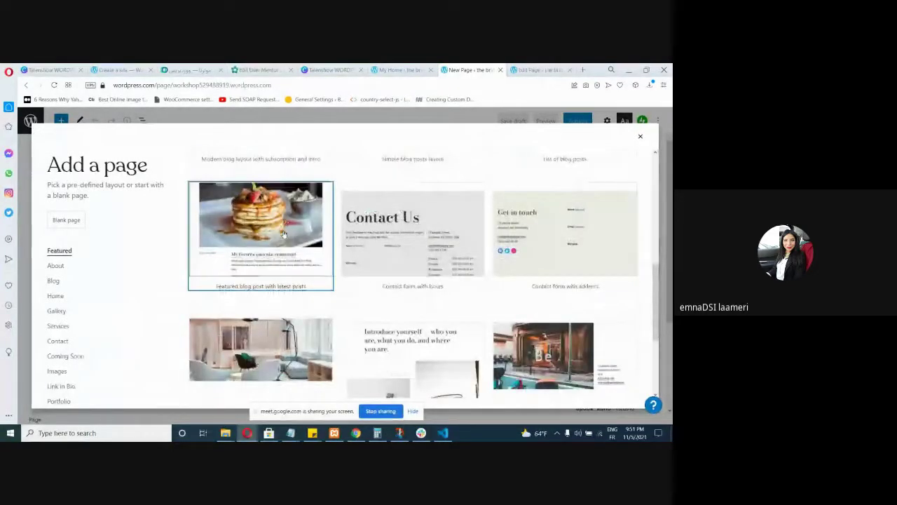
left_click(293, 210)
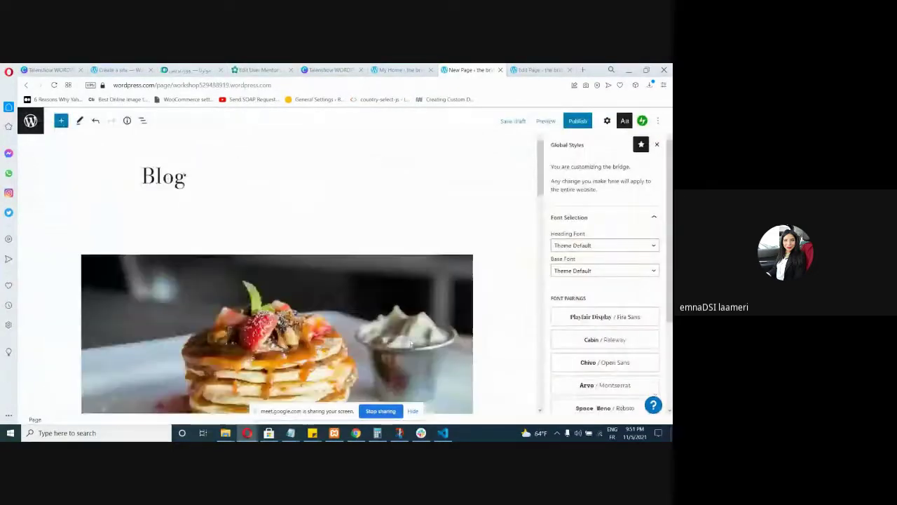
- Look through the new Blog page's featured post and latest posts sections, and view the editor's Edit and Select modes
scroll(403, 371, "down", 7)
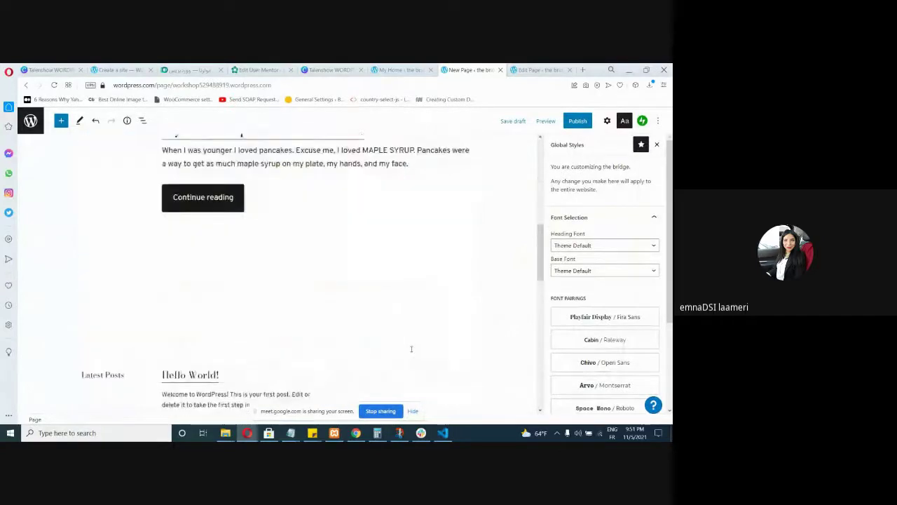
scroll(415, 332, "up", 1)
scroll(243, 243, "up", 3)
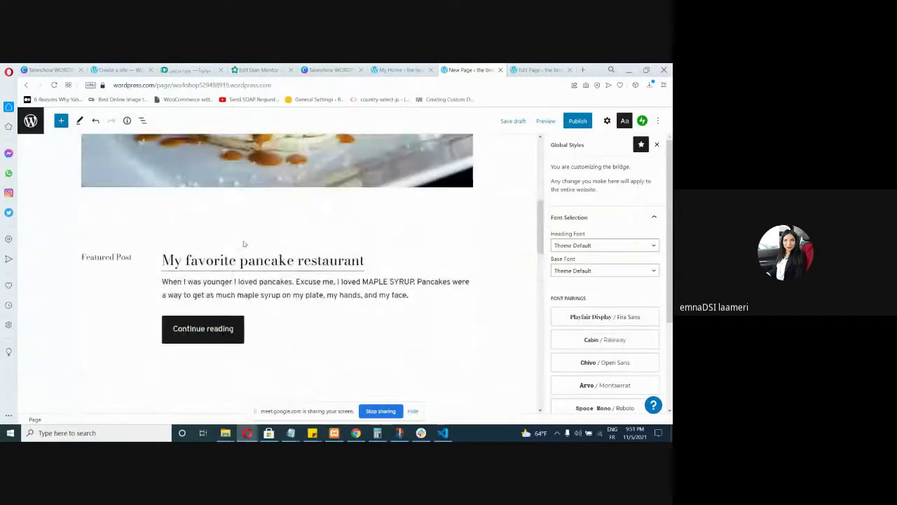
scroll(328, 251, "down", 2)
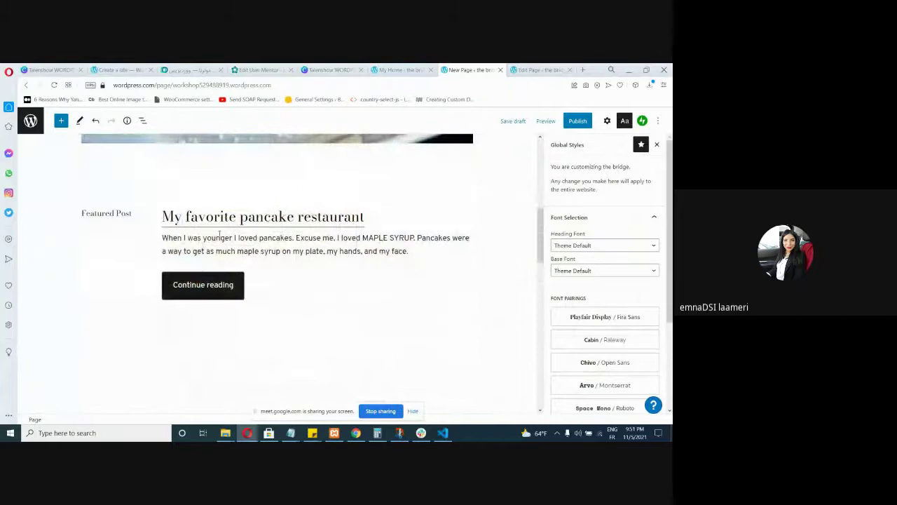
left_click(81, 121)
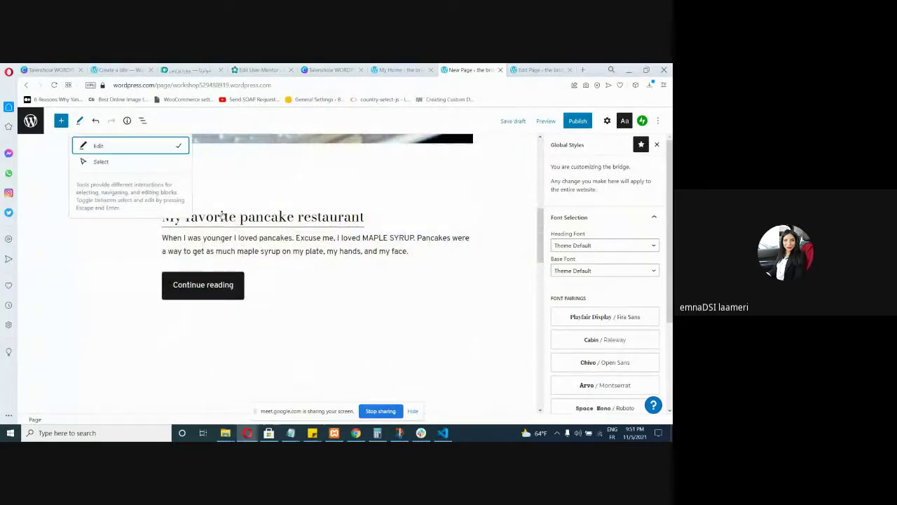
scroll(110, 148, "up", 3)
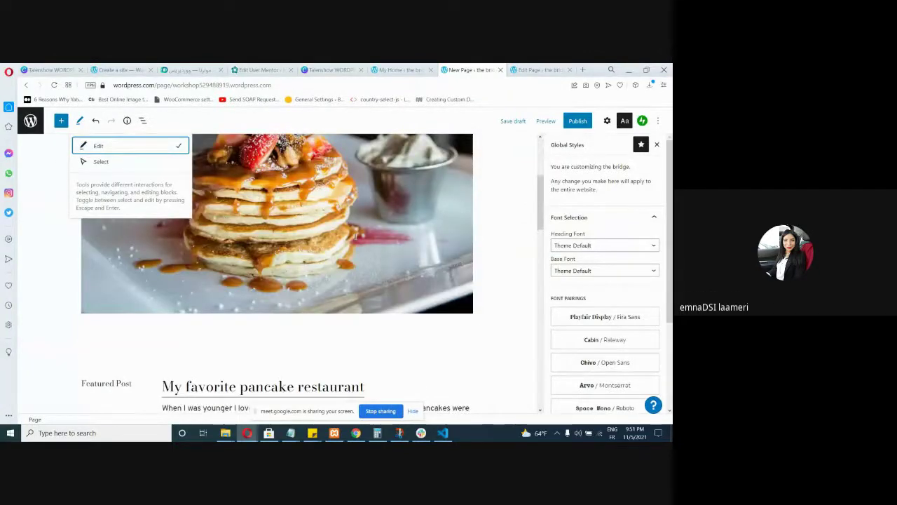
- Publish the new Blog page immediately with public visibility
left_click(356, 237)
scroll(356, 237, "up", 2)
left_click(281, 196)
left_click(341, 198)
scroll(274, 272, "down", 5)
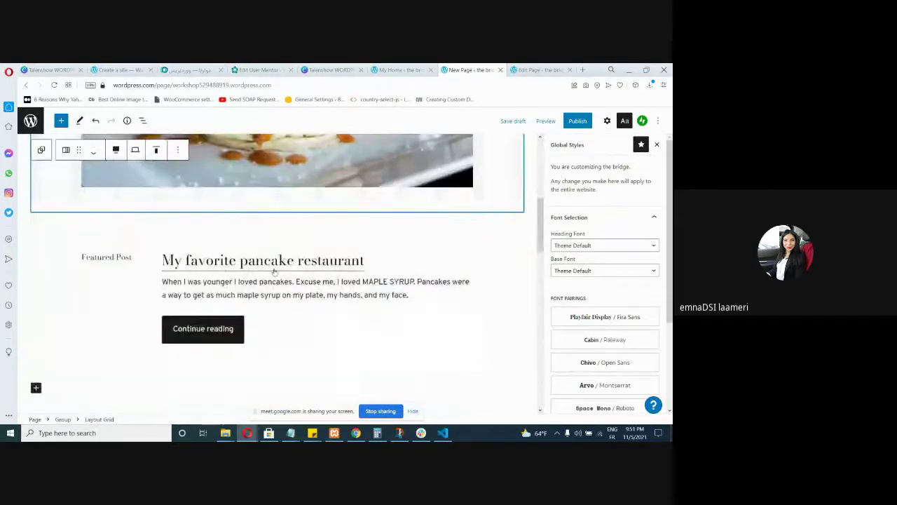
left_click(578, 120)
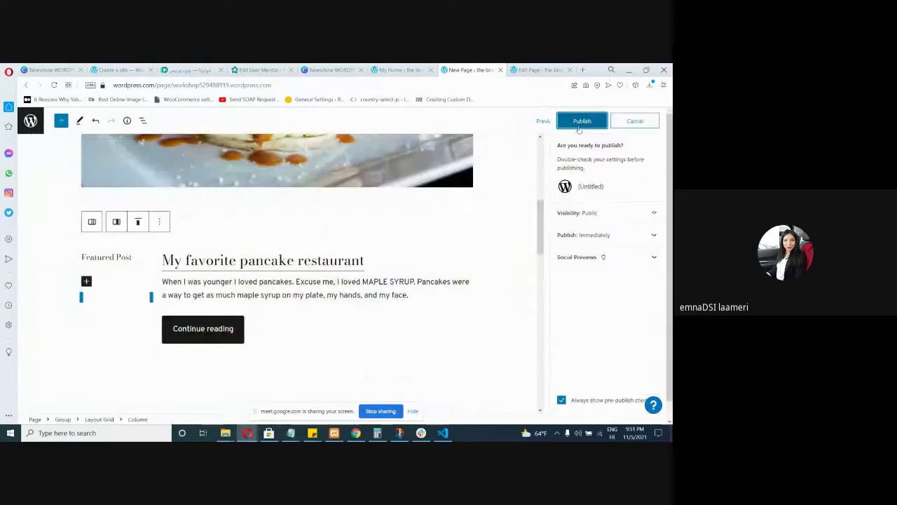
left_click(586, 123)
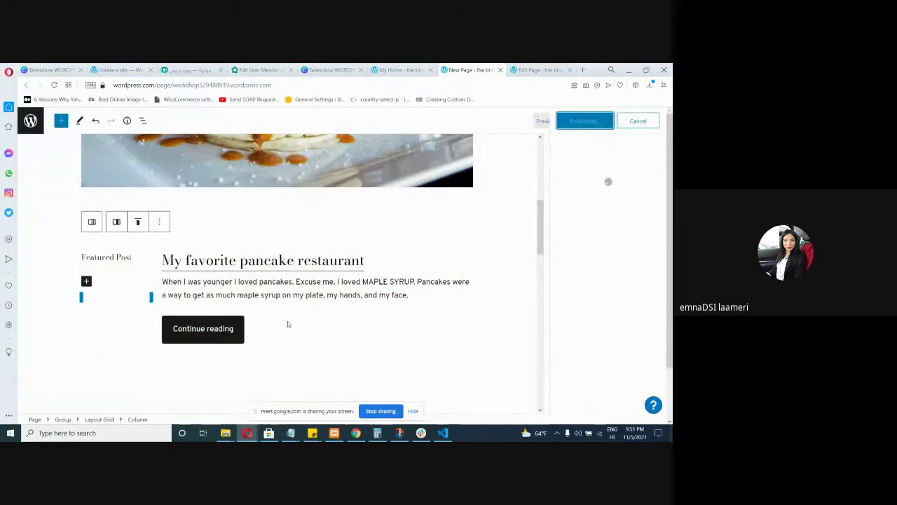
mouse_move(317, 311)
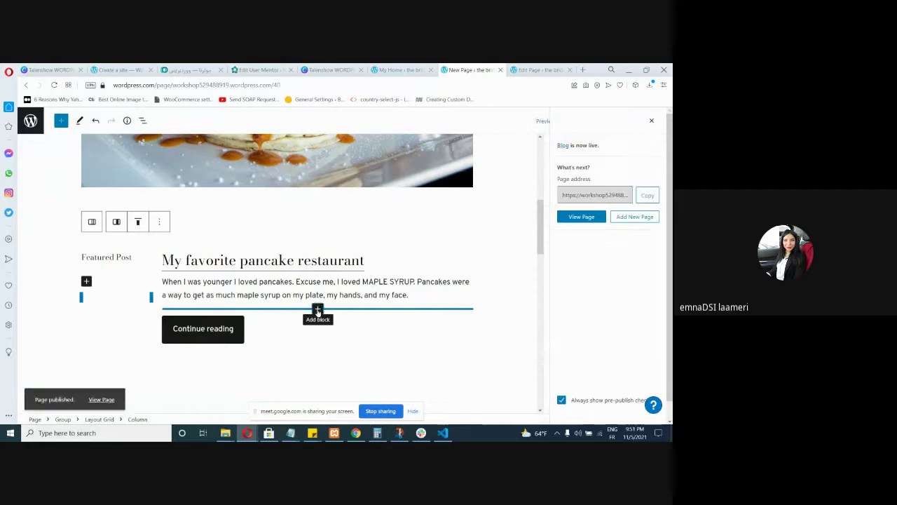
left_click(318, 310)
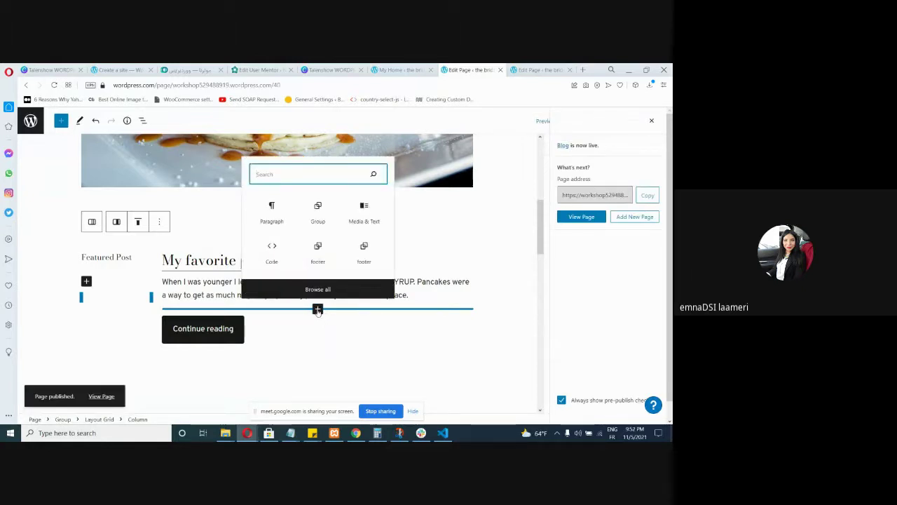
left_click(280, 363)
left_click(306, 240)
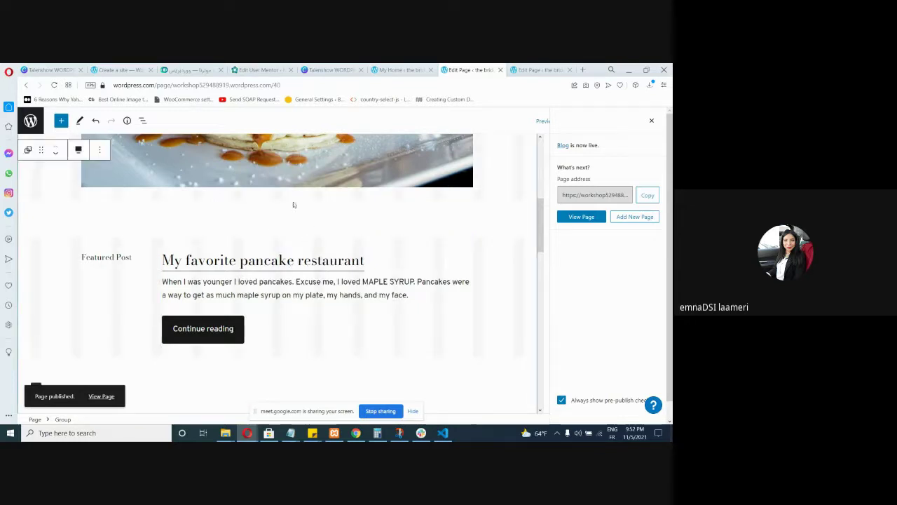
- Insert a Group block between the featured post section and the Latest Posts section
scroll(305, 240, "down", 5)
left_click(286, 279)
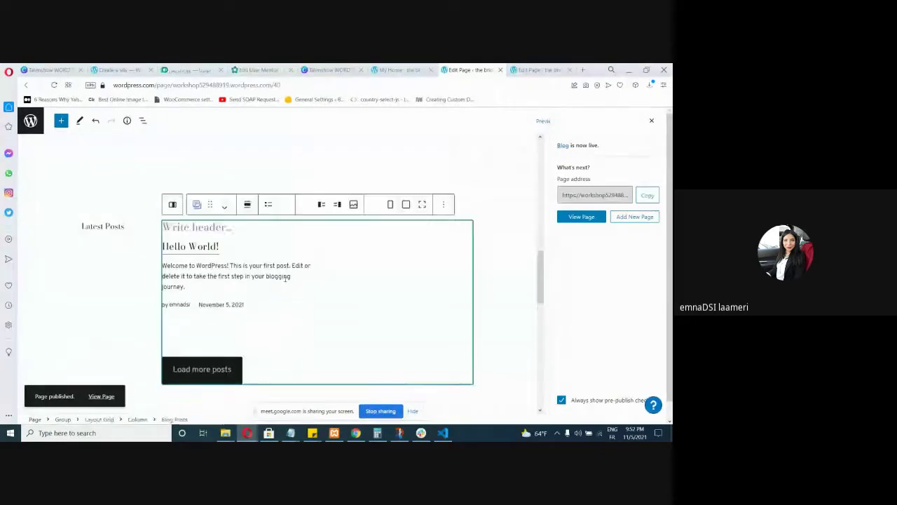
scroll(285, 279, "up", 2)
left_click(277, 254)
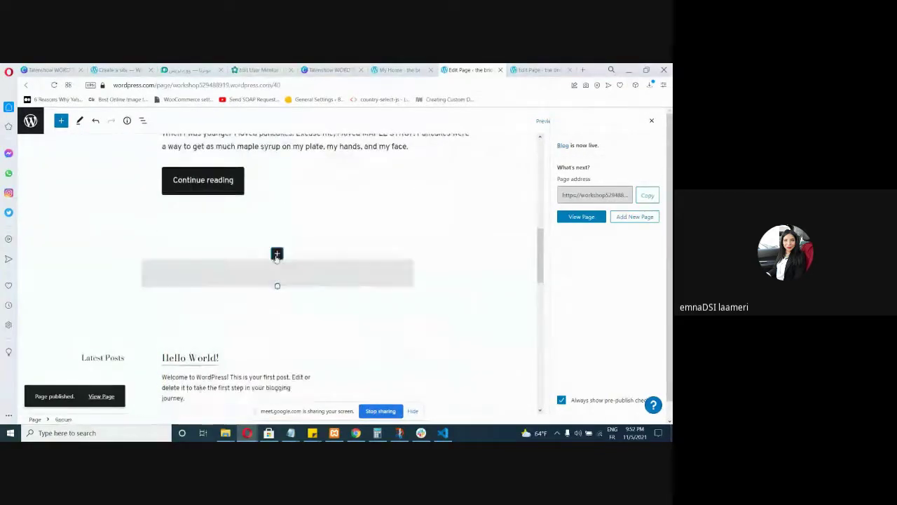
left_click(276, 254)
scroll(277, 257, "down", 3)
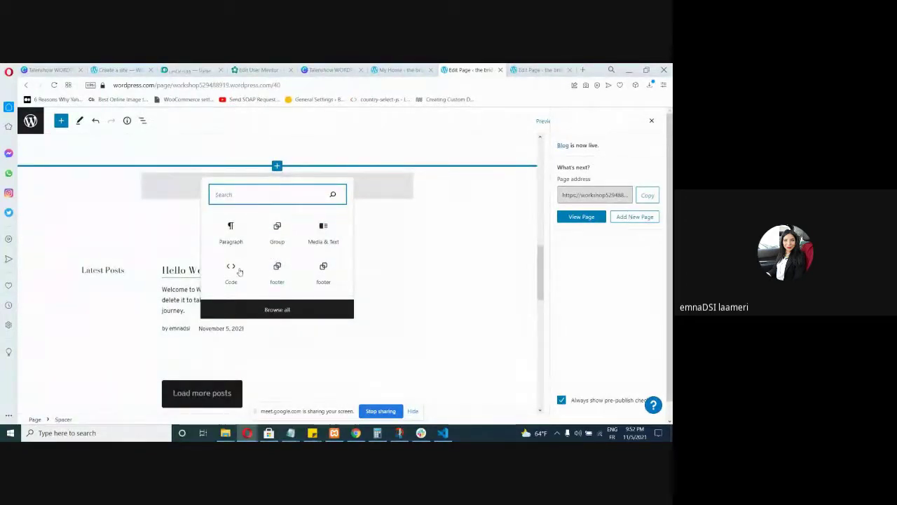
left_click(279, 237)
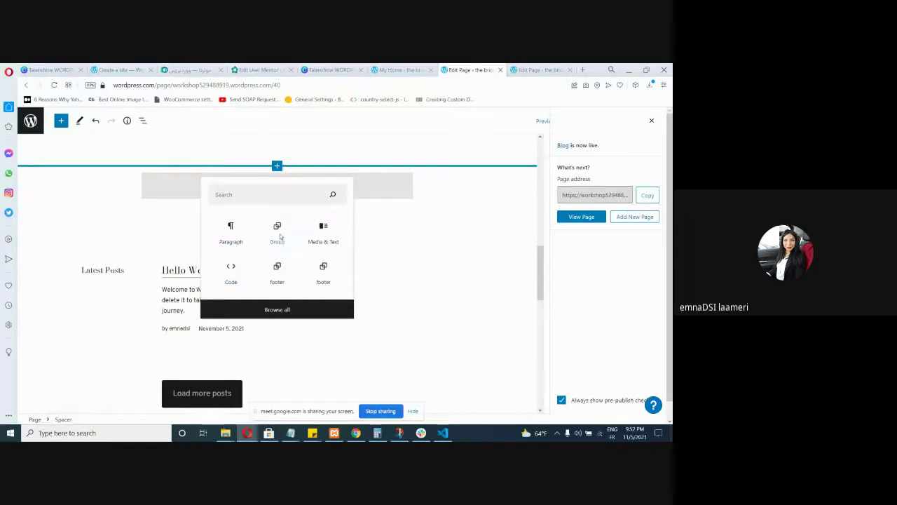
left_click(280, 237)
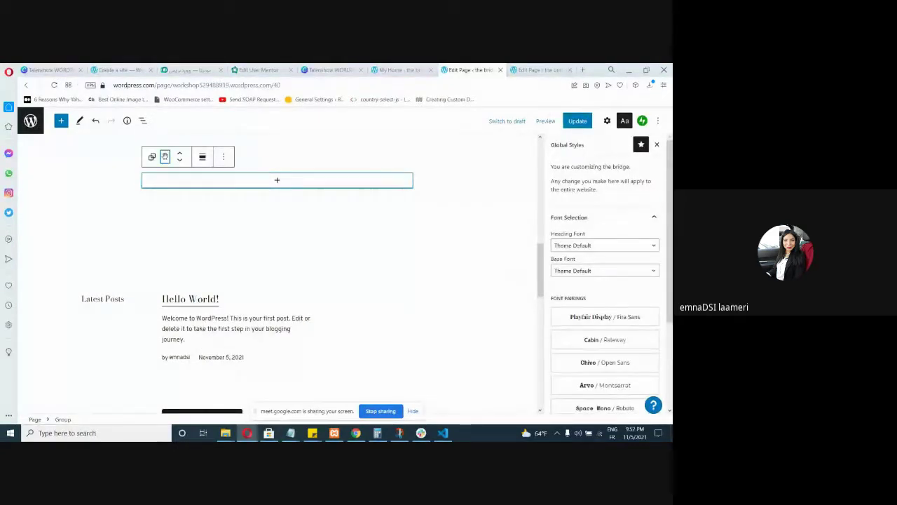
- Add a Gallery block inside the new, empty group
left_click(224, 157)
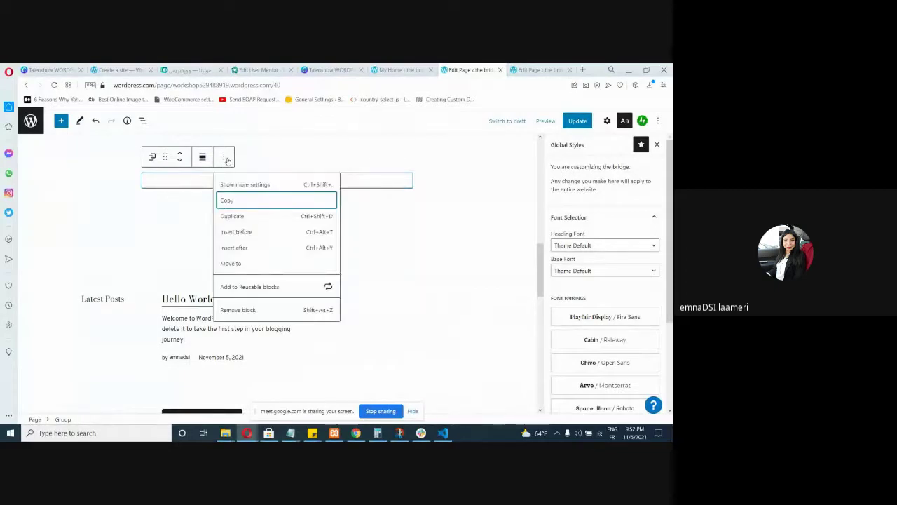
left_click(197, 184)
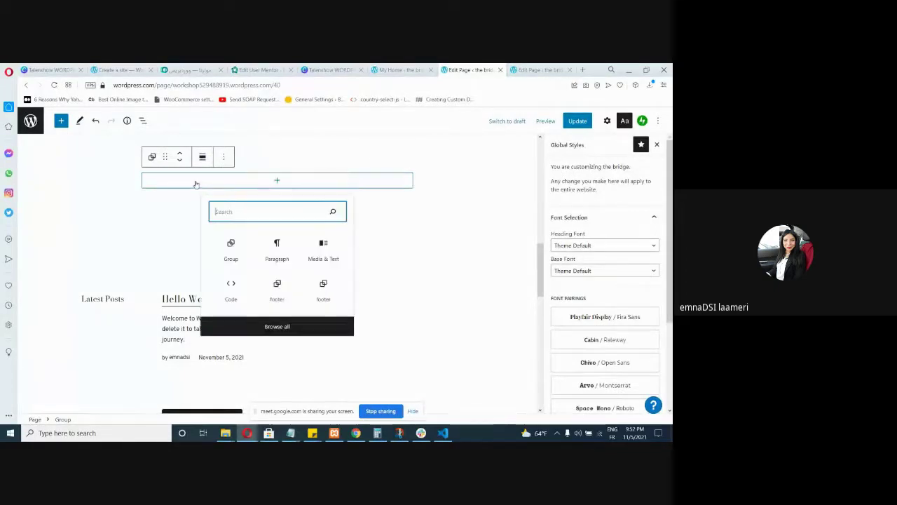
left_click(272, 327)
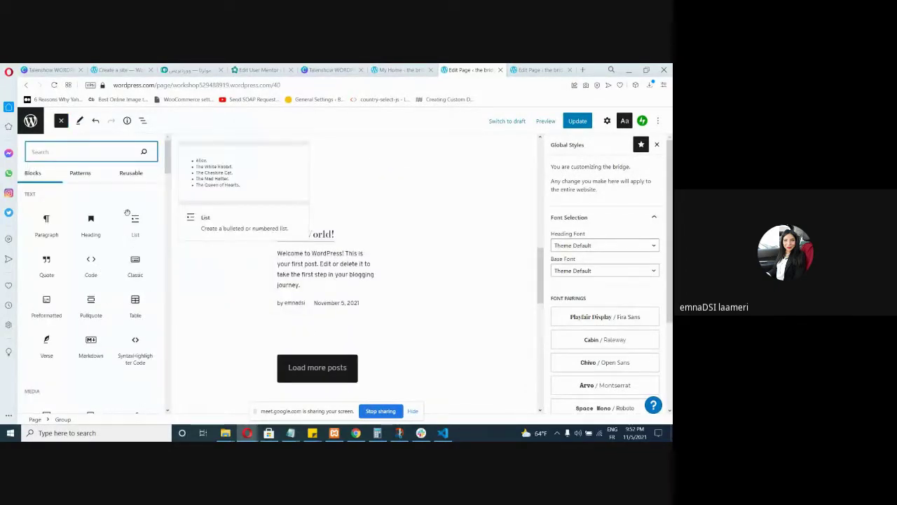
scroll(127, 268, "down", 1)
scroll(127, 270, "down", 3)
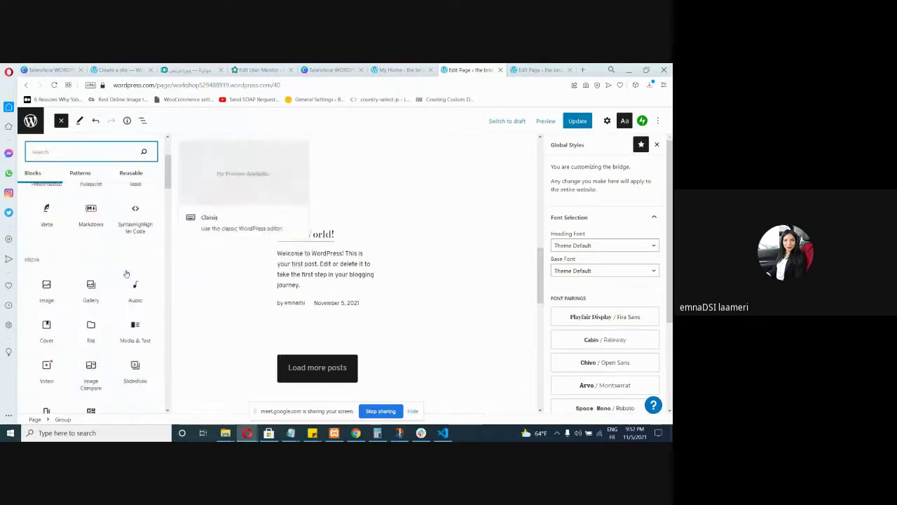
left_click(90, 291)
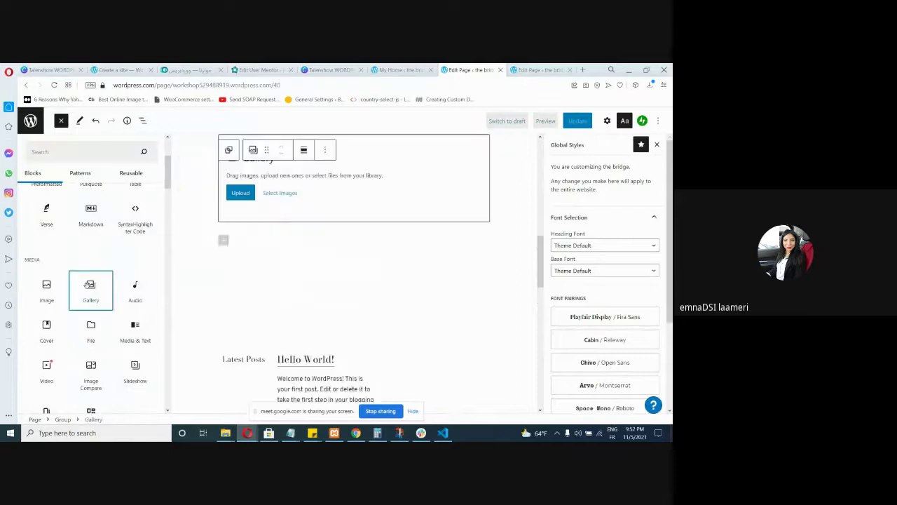
scroll(344, 286, "down", 2)
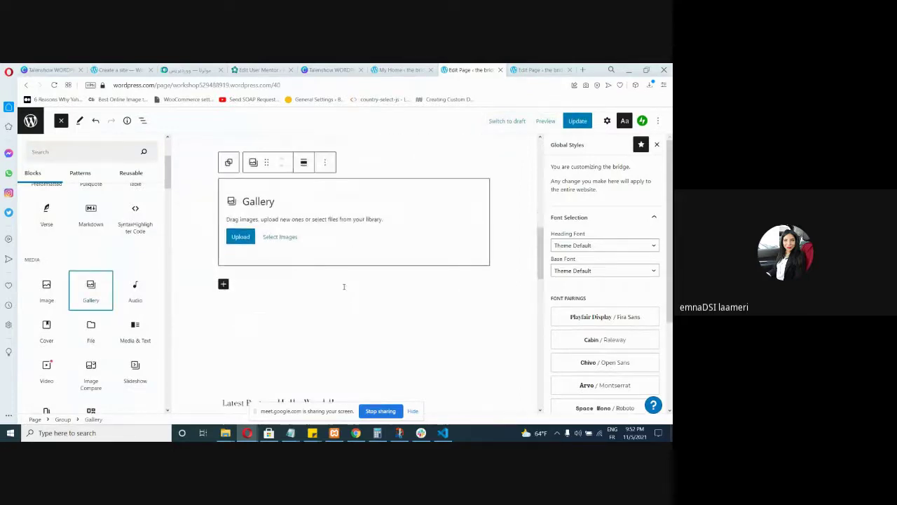
scroll(307, 273, "up", 1)
left_click(249, 281)
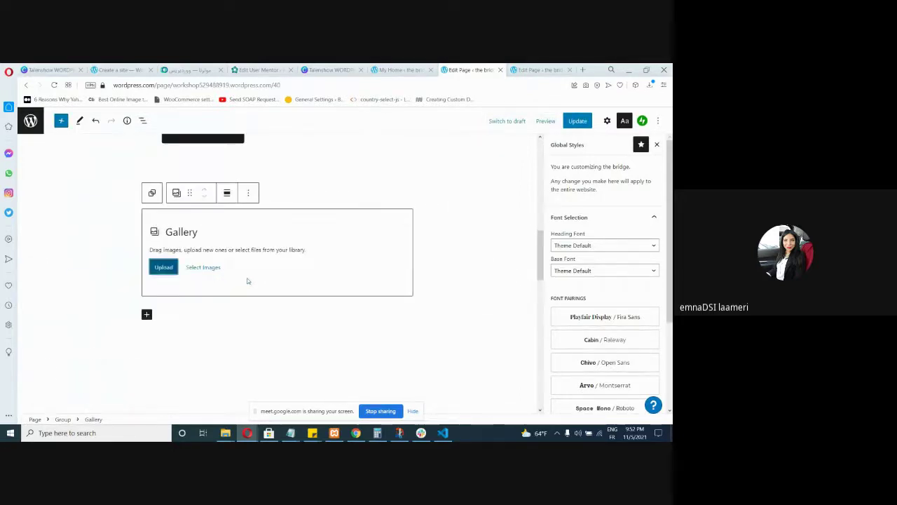
- Upload "thumbnail_Untitled-2000 copy (3).png" from the Downloads folder to the gallery
left_click(163, 267)
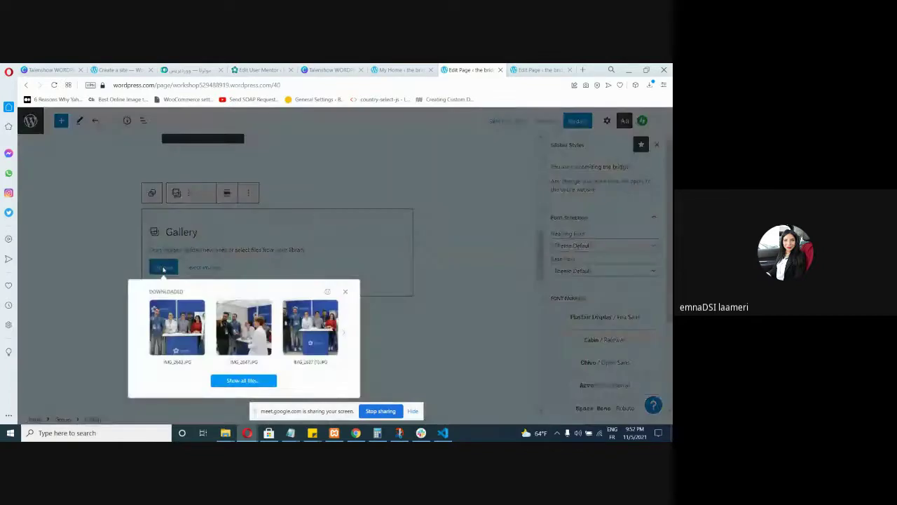
left_click(243, 380)
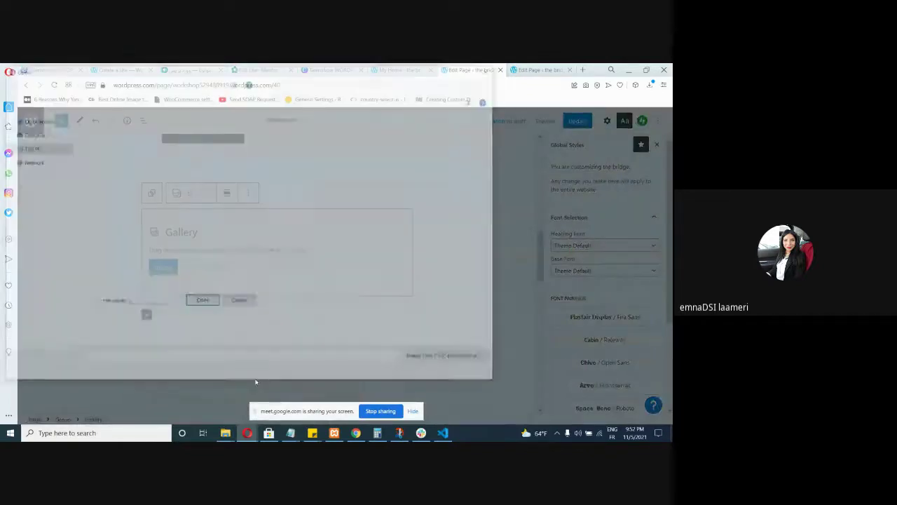
scroll(209, 248, "down", 5)
scroll(209, 248, "up", 1)
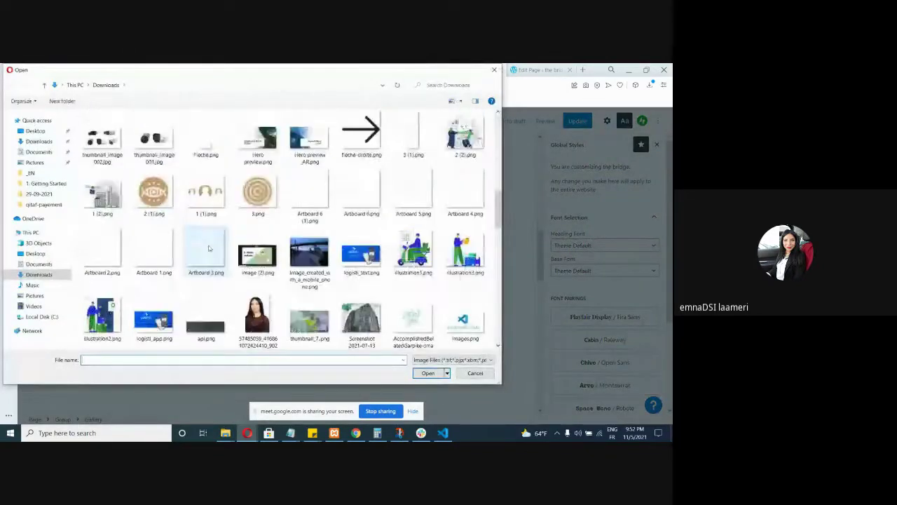
left_click(257, 317)
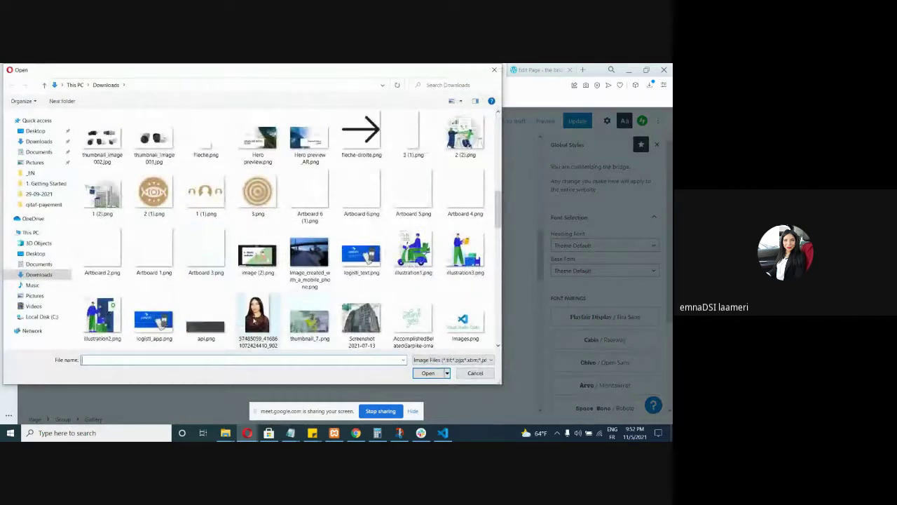
scroll(245, 266, "up", 3)
left_click(154, 270)
left_click(206, 269)
left_click(154, 270)
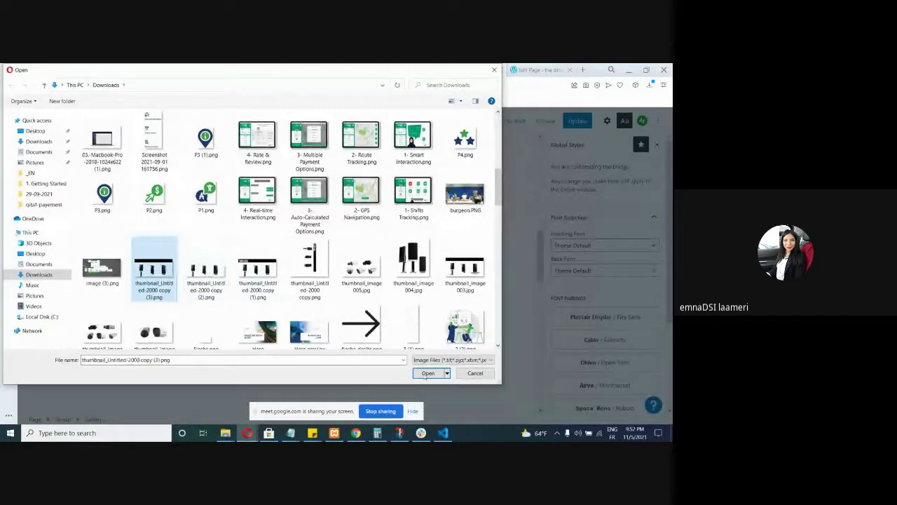
double_click(154, 270)
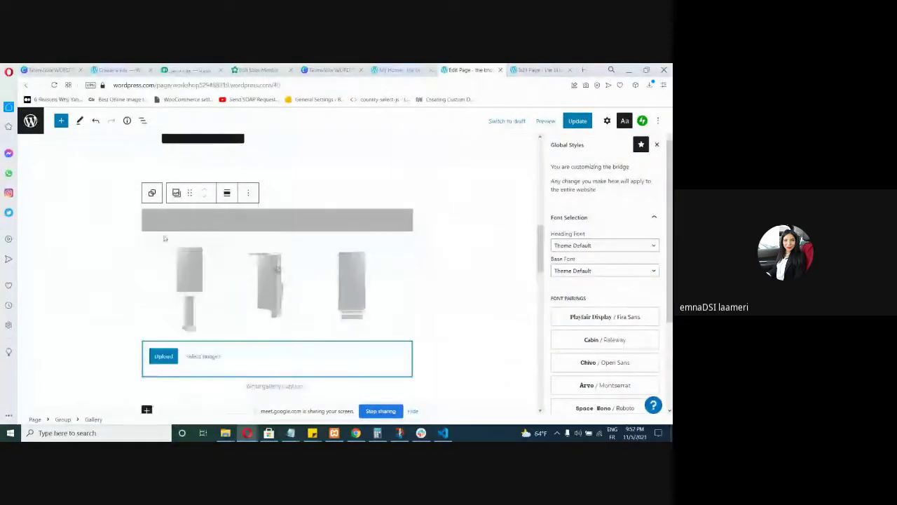
- Upload the round brown eye icon "2 (1).png" from Downloads as the gallery's second image
left_click(164, 357)
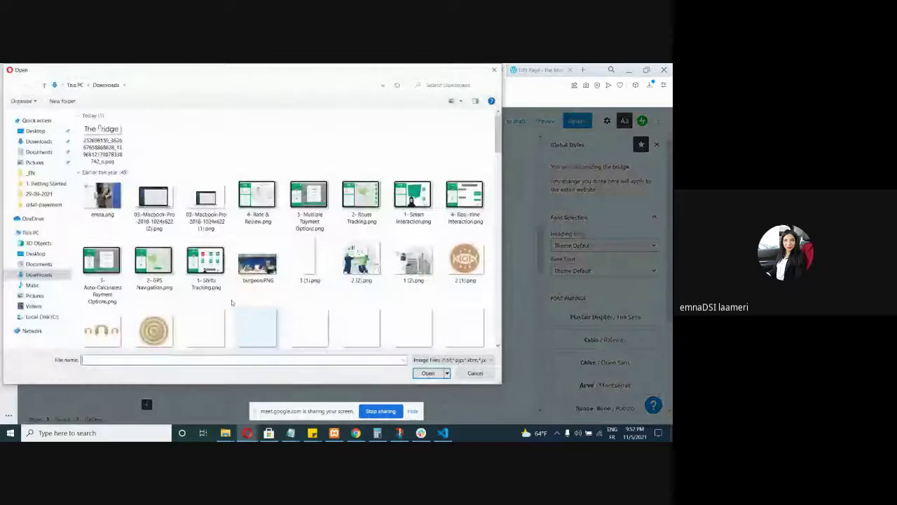
scroll(231, 302, "down", 3)
left_click(153, 250)
left_click(428, 373)
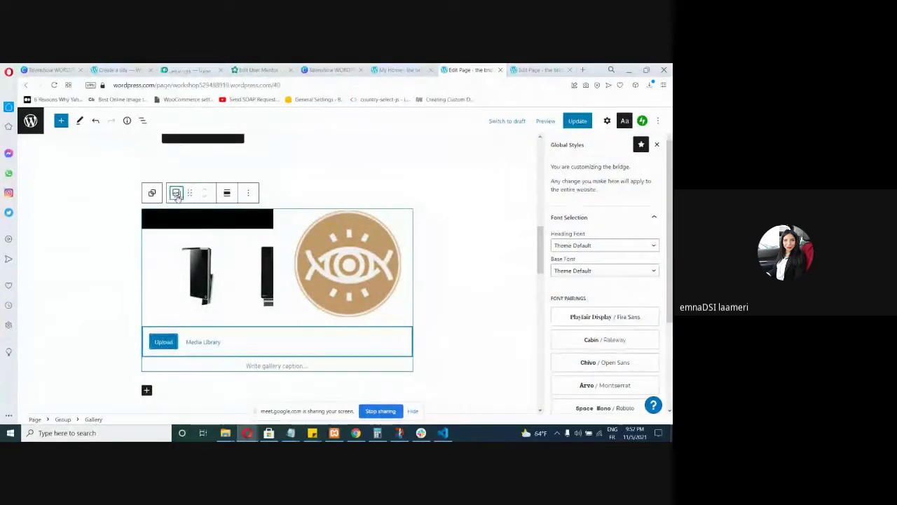
- Transform the gallery into a Slideshow block and page through its slides
left_click(176, 193)
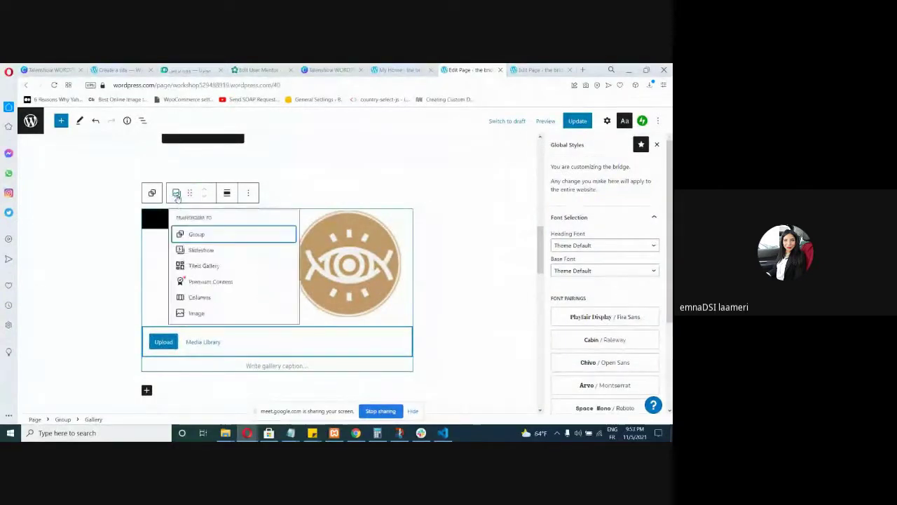
left_click(202, 250)
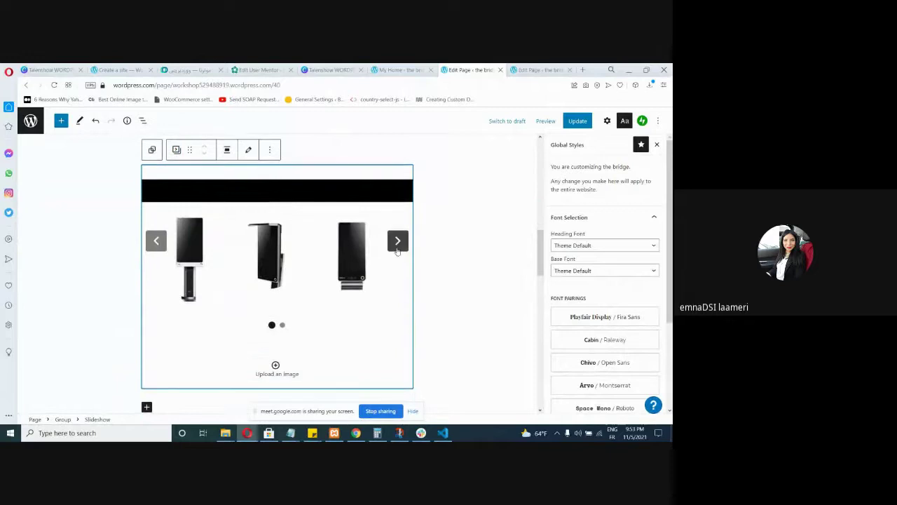
left_click(393, 244)
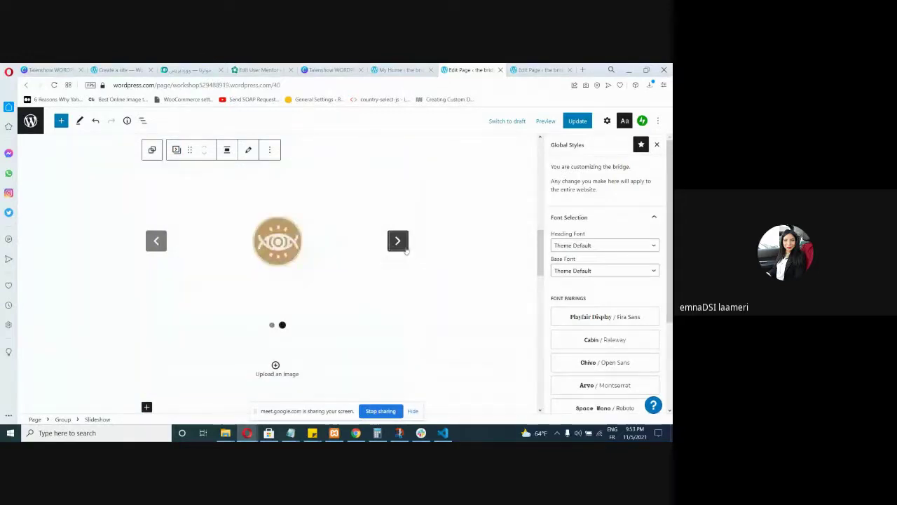
left_click(398, 246)
left_click(397, 244)
left_click(397, 246)
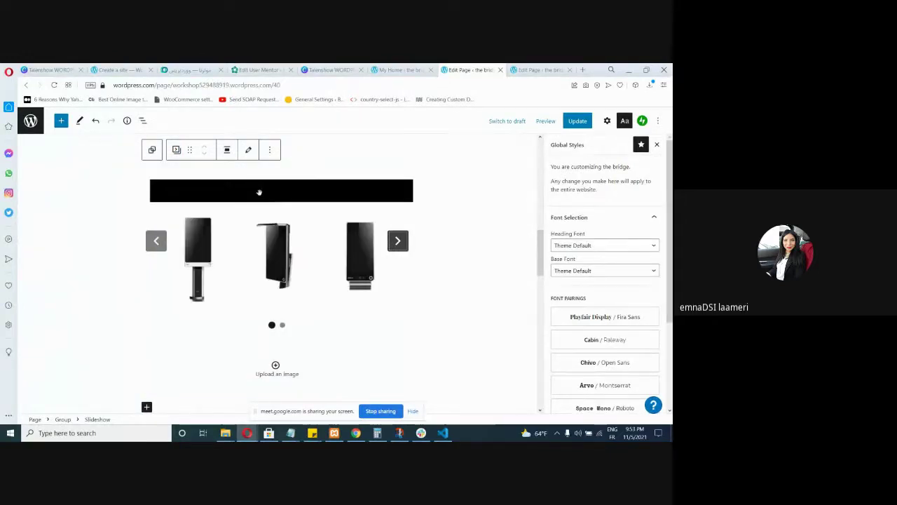
left_click(177, 150)
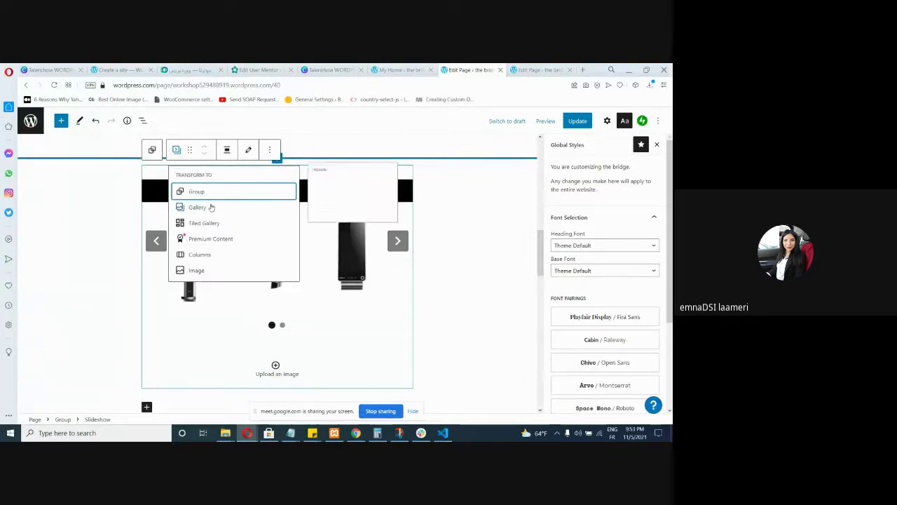
left_click(450, 255)
- Update the Blog page with the slideshow and open its preview in a new tab
key("ctrl+s")
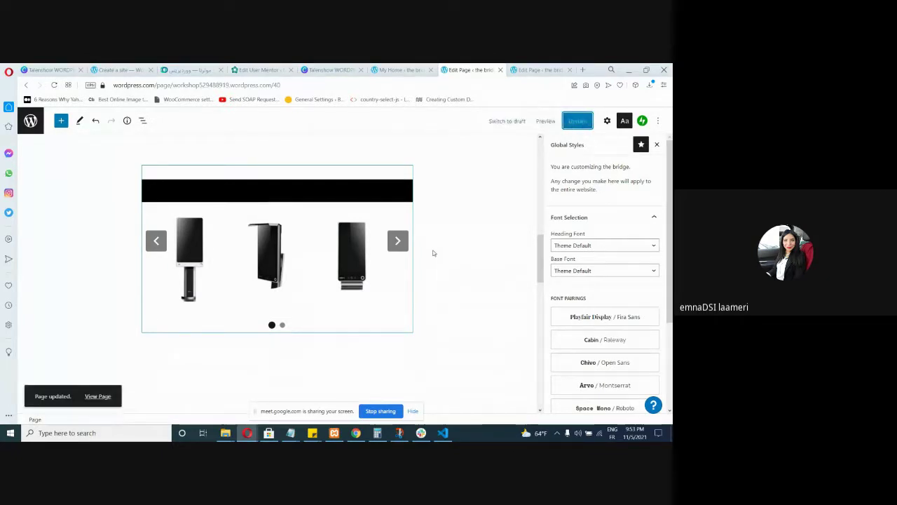
scroll(384, 243, "up", 5)
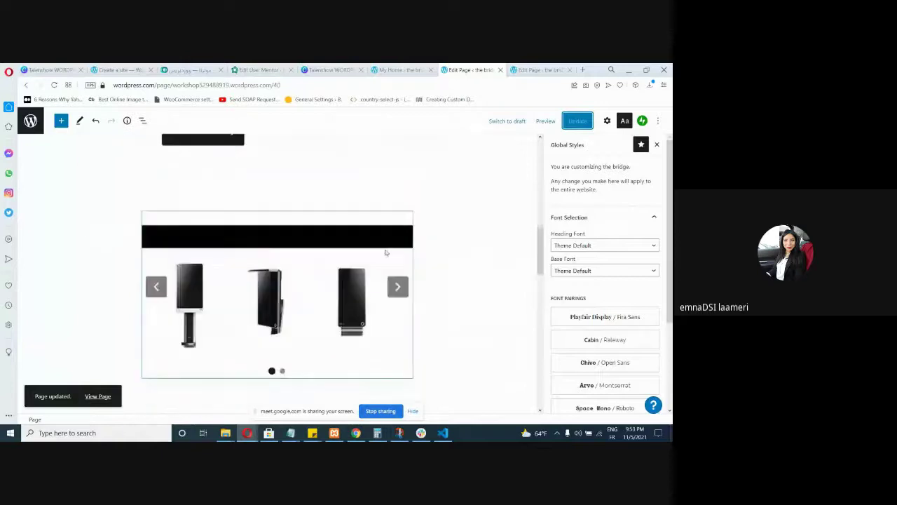
left_click(544, 122)
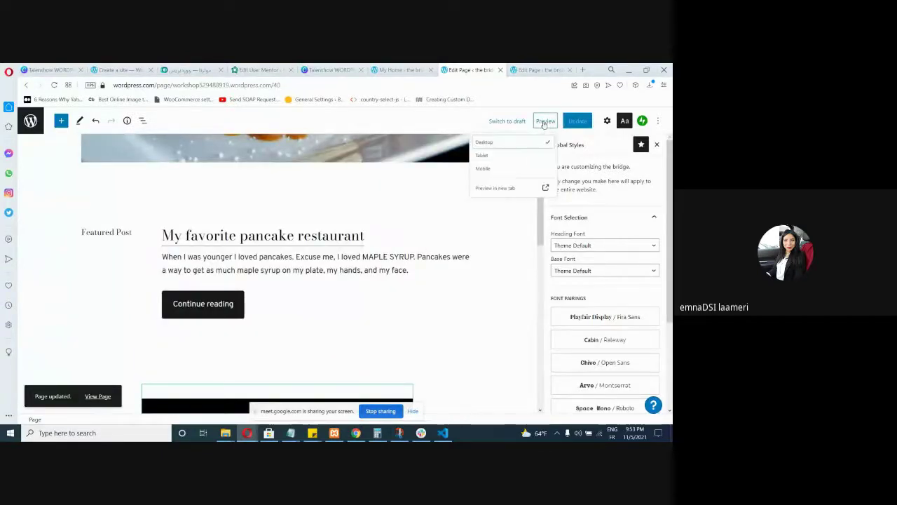
left_click(497, 201)
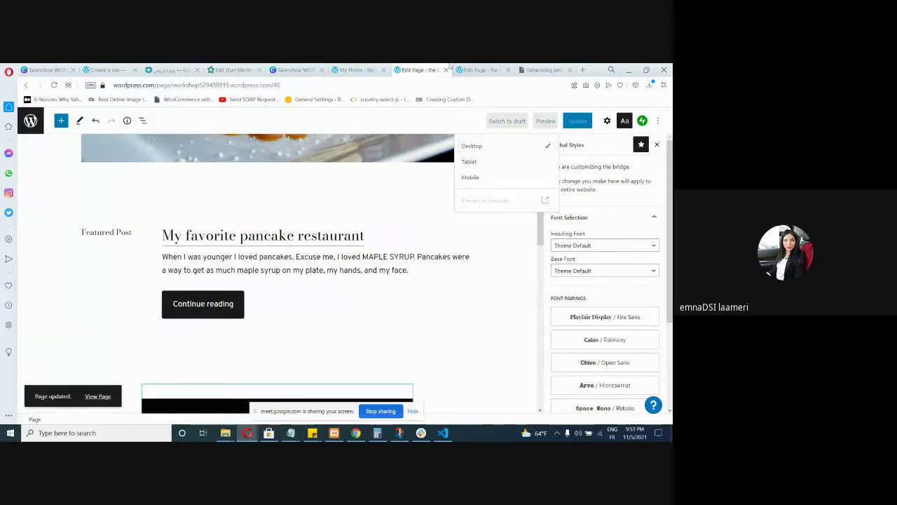
- Page through the slideshow below the featured post in the Blog page's preview tab
key("Return")
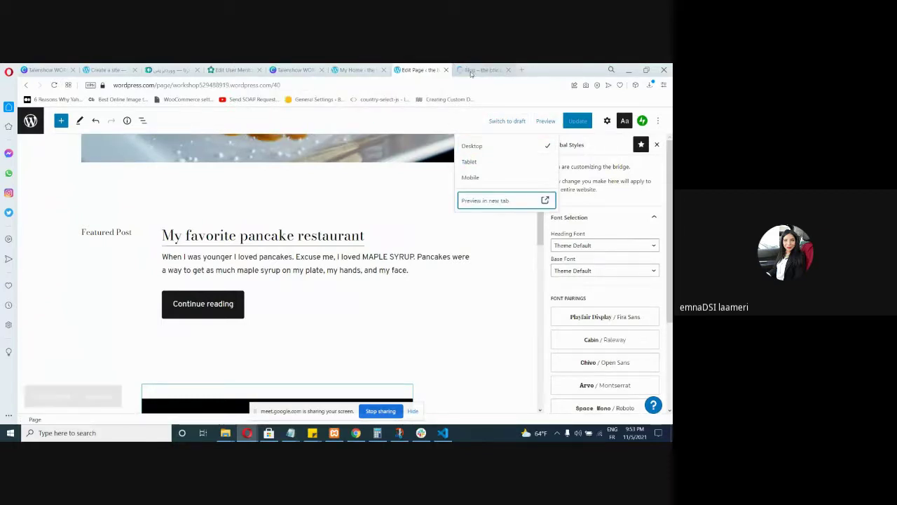
scroll(422, 280, "down", 4)
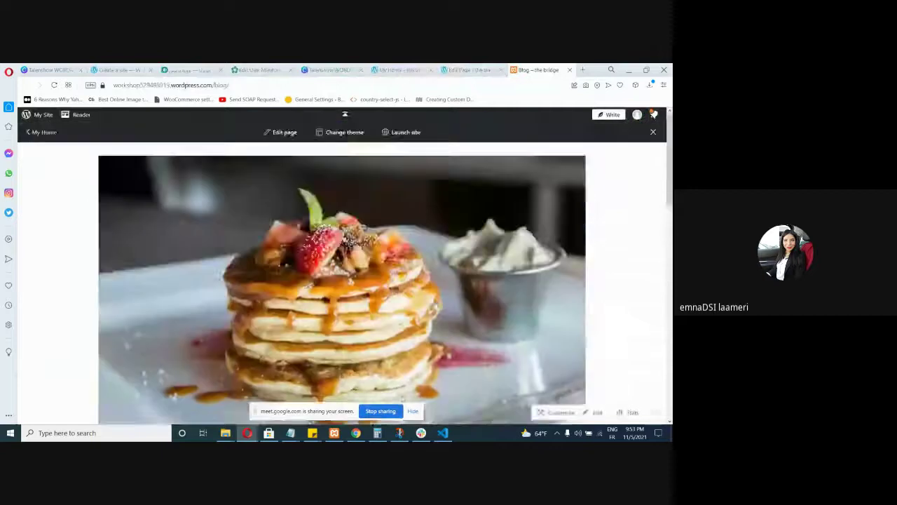
scroll(396, 270, "down", 5)
scroll(397, 269, "down", 1)
left_click(462, 266)
left_click(463, 270)
left_click(463, 266)
left_click(463, 266)
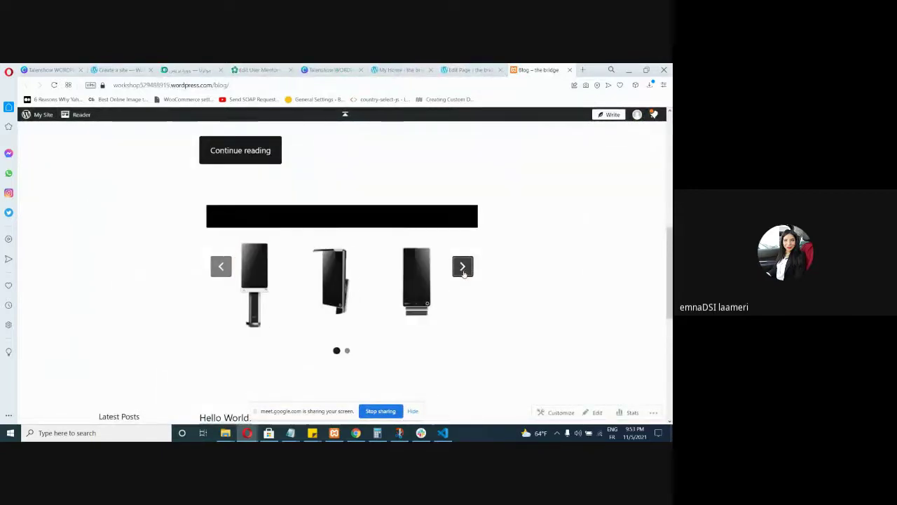
scroll(462, 266, "up", 2)
- Insert an empty block after the slideshow in the Blog page editor
left_click(466, 71)
scroll(335, 269, "down", 3)
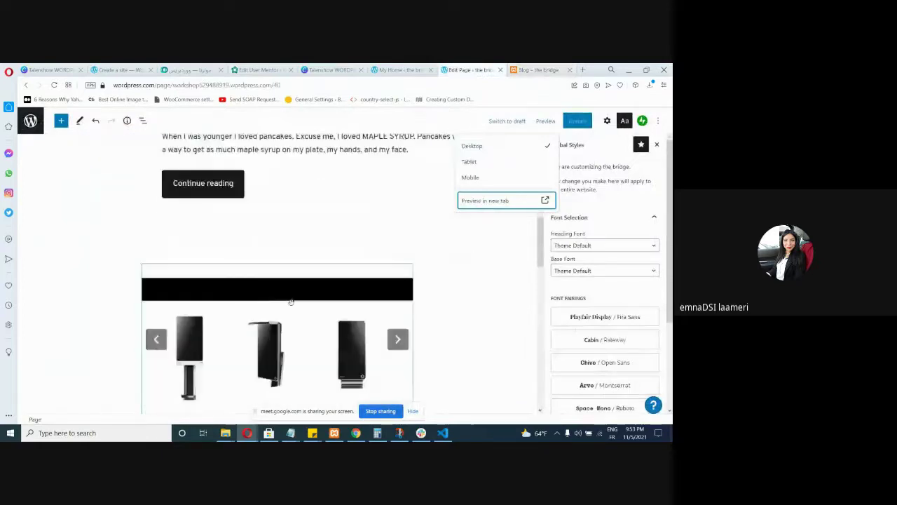
left_click(267, 225)
scroll(266, 225, "down", 3)
left_click(283, 210)
scroll(283, 261, "up", 2)
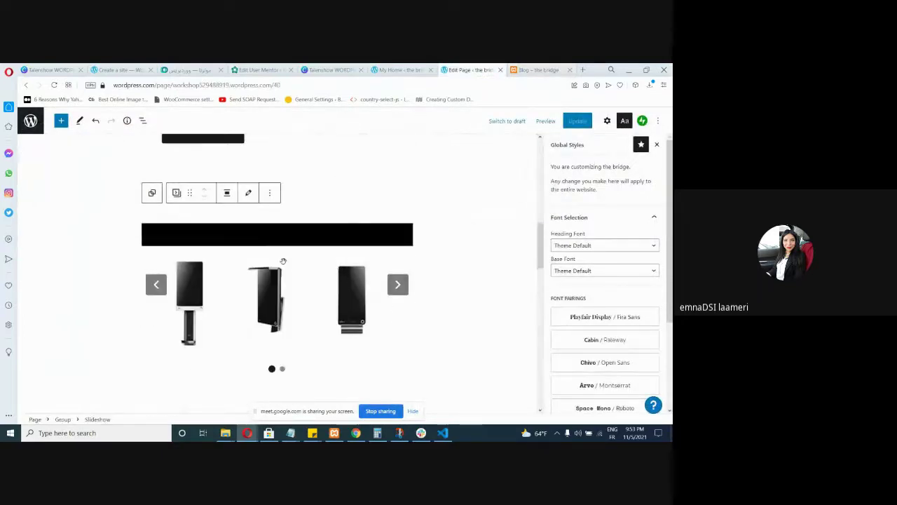
left_click(270, 193)
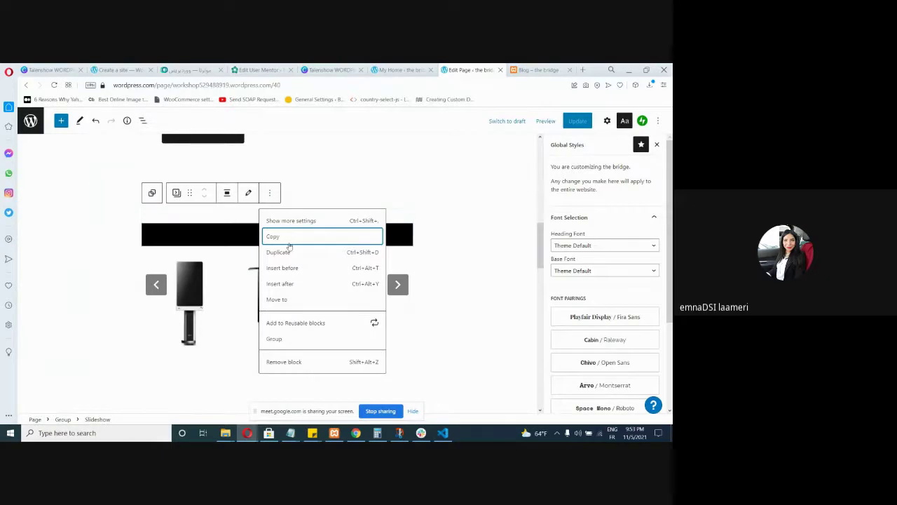
left_click(289, 284)
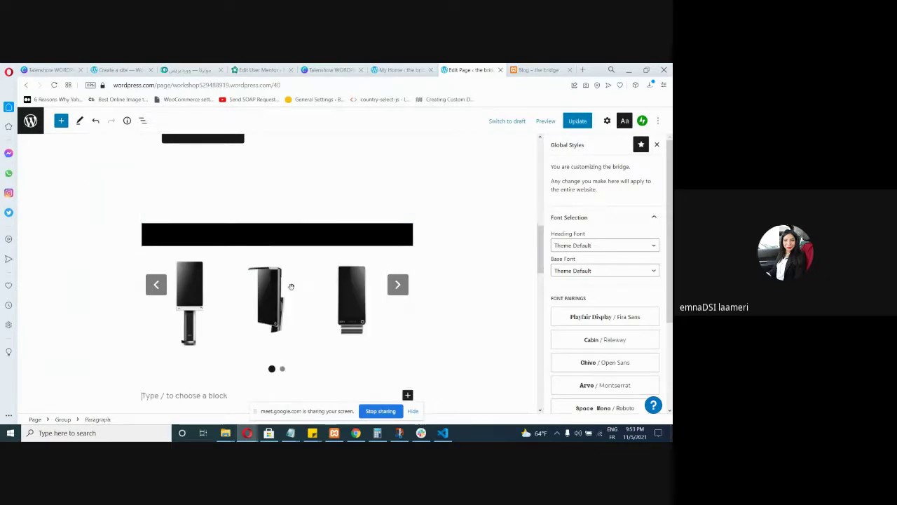
scroll(190, 288, "down", 3)
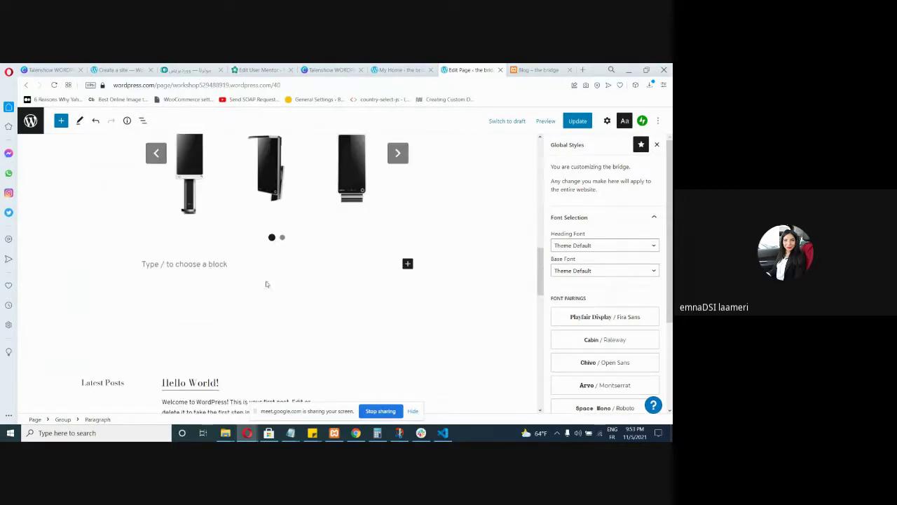
- Duplicate the "My favorite pancake restaurant" heading in the Featured Post section
scroll(265, 284, "up", 7)
left_click(315, 246)
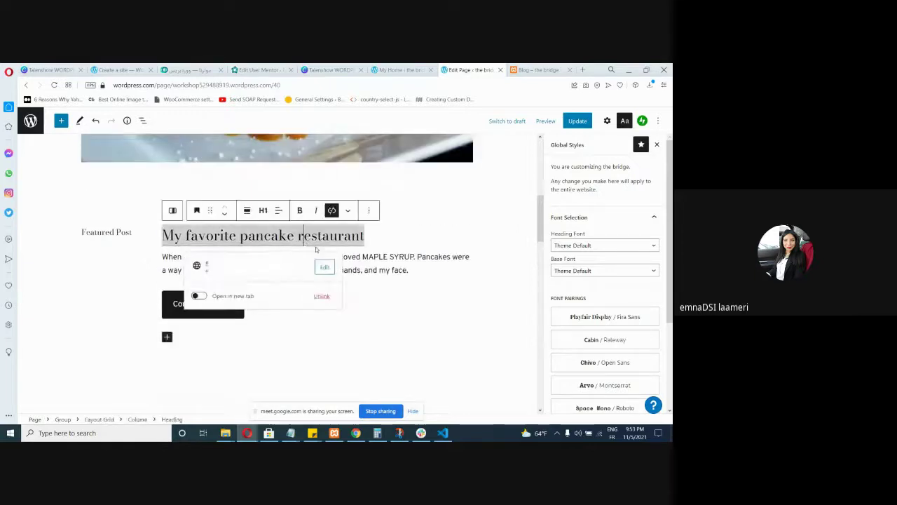
left_click(369, 210)
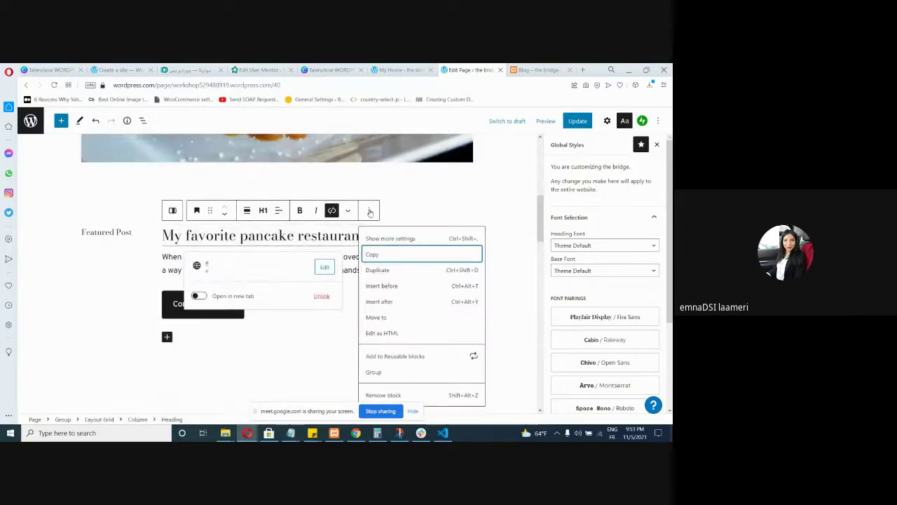
left_click(393, 286)
scroll(324, 321, "down", 1)
left_click(324, 315)
left_click(330, 246)
left_click(319, 284)
left_click(318, 272)
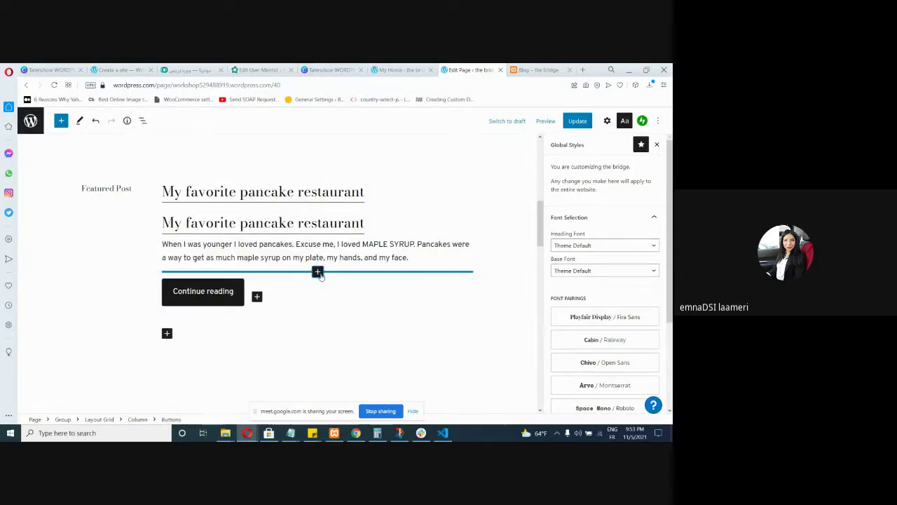
scroll(508, 280, "down", 3)
left_click(233, 203)
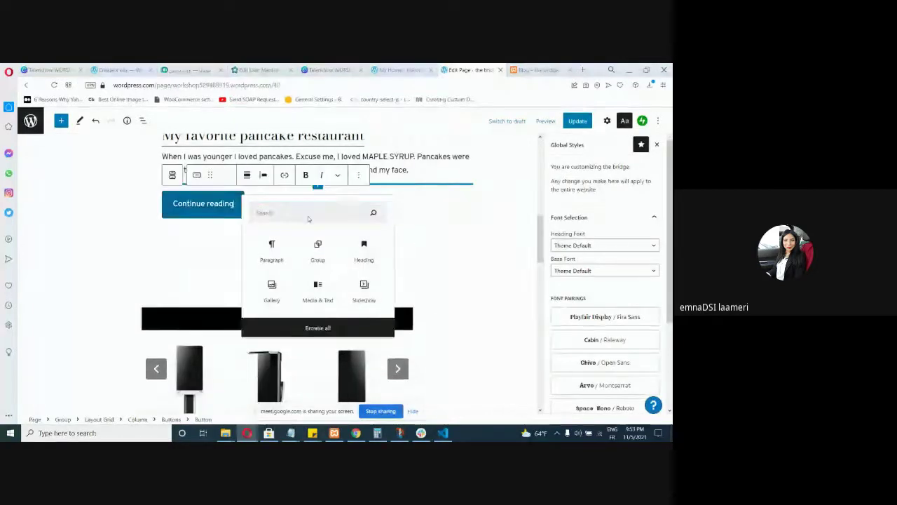
left_click(275, 209)
scroll(315, 217, "down", 3)
- Save the slideshow as a reusable block named "gallery"
left_click(360, 224)
scroll(277, 232, "up", 2)
left_click(272, 225)
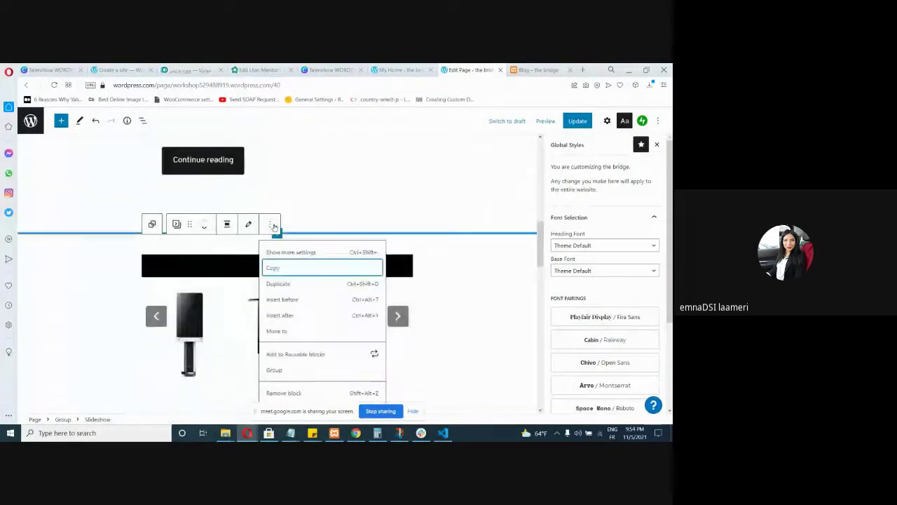
scroll(277, 226, "down", 3)
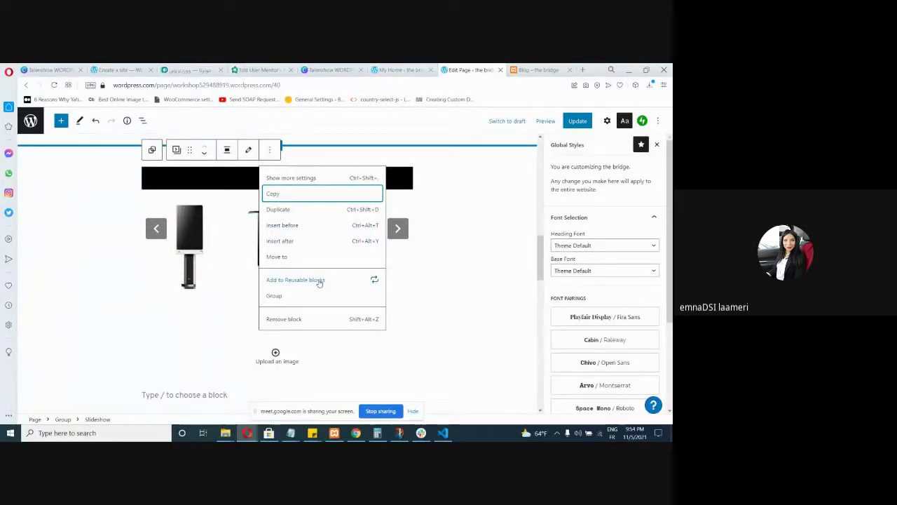
left_click(295, 280)
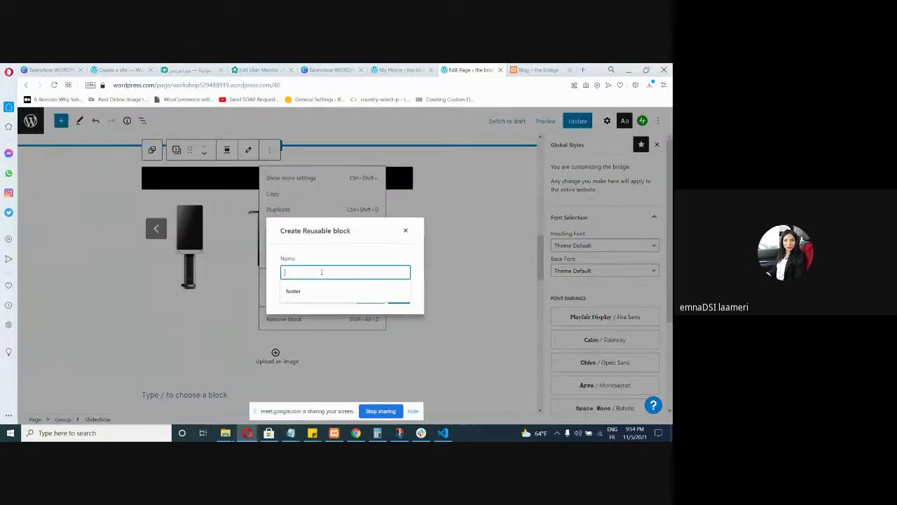
type("gallery")
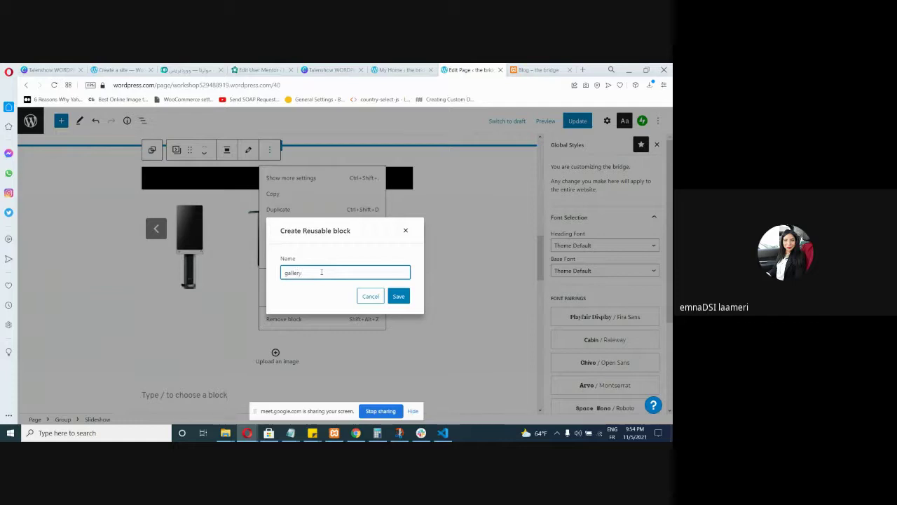
left_click(398, 296)
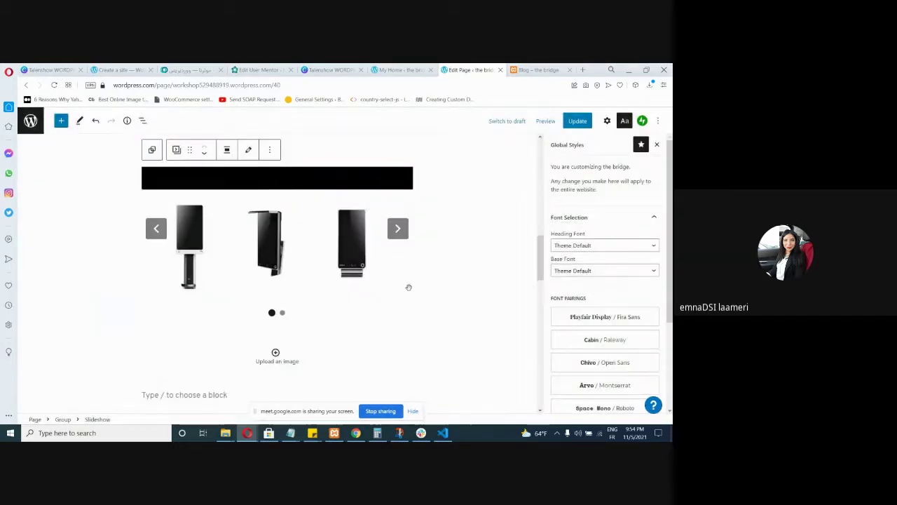
- Examine the reusable gallery block's options and its place on the page
scroll(398, 277, "up", 3)
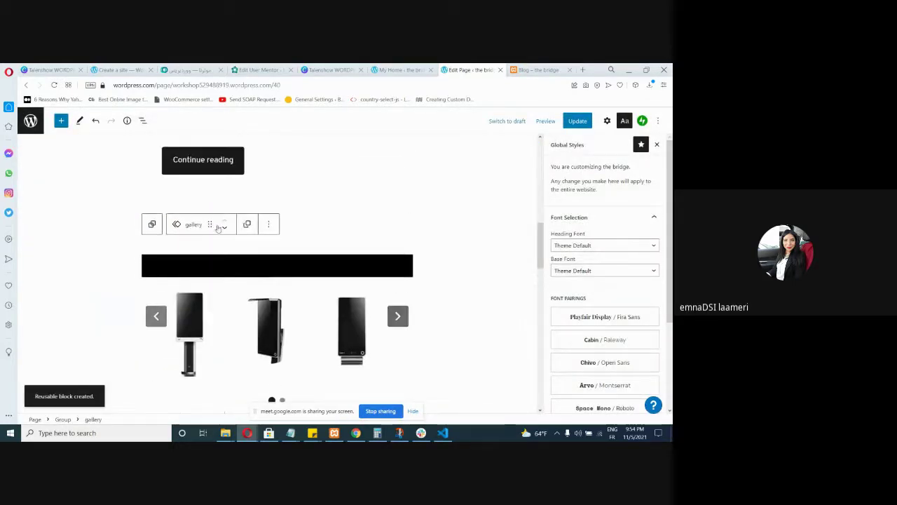
left_click(268, 224)
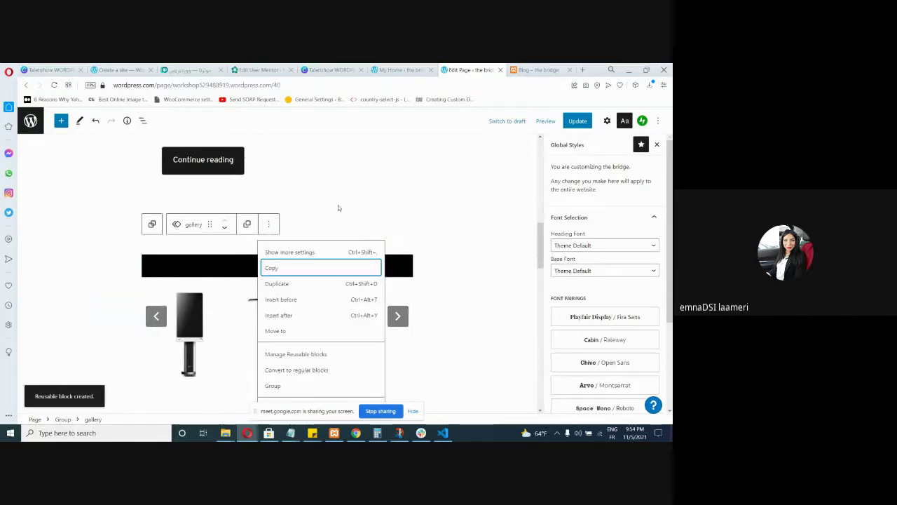
scroll(338, 204, "down", 5)
scroll(256, 331, "up", 6)
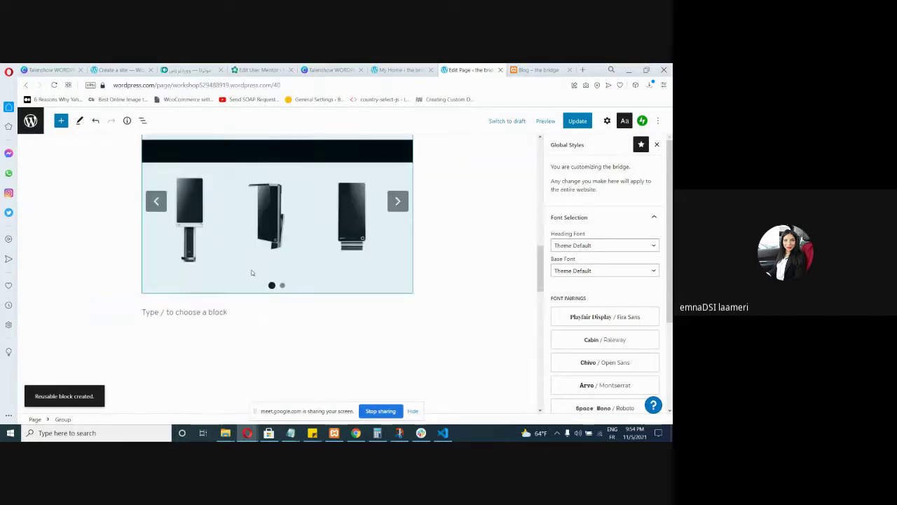
scroll(181, 235, "up", 1)
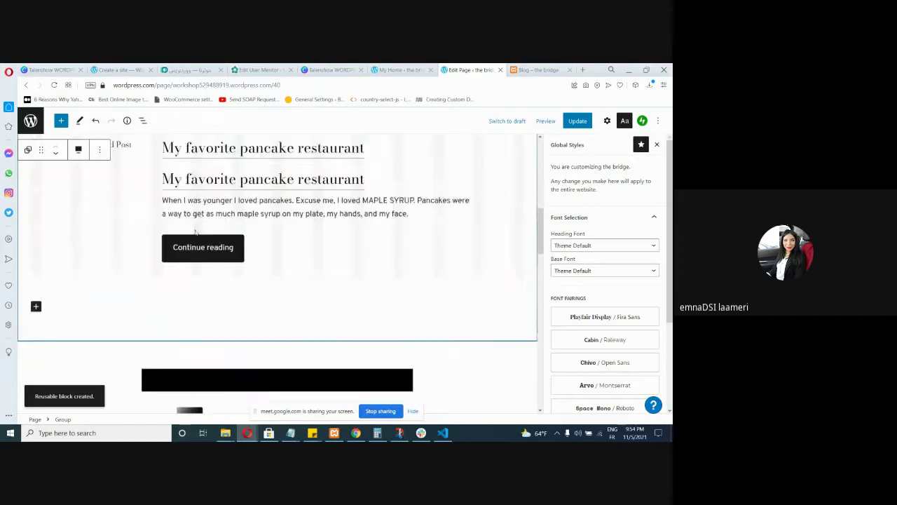
scroll(483, 310, "down", 1)
- Update the Blog page with the duplicated heading and the reusable gallery block
scroll(611, 328, "down", 3)
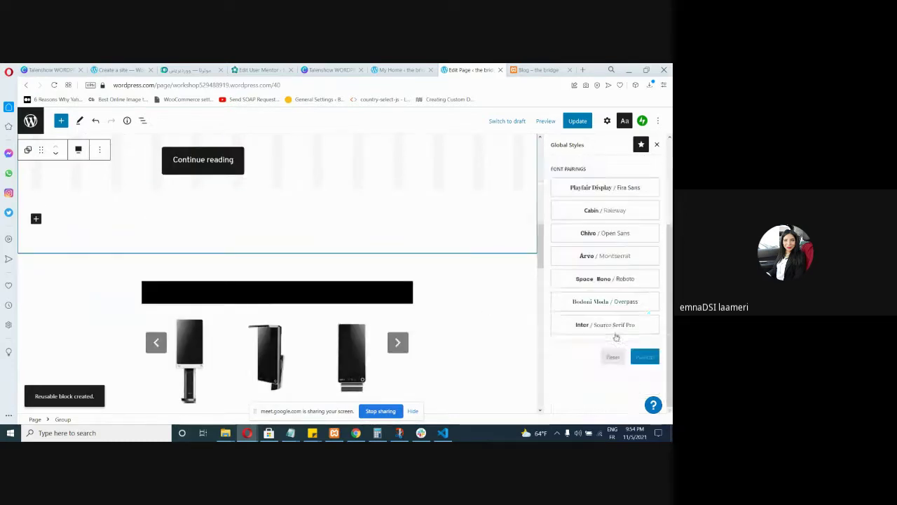
scroll(611, 329, "up", 3)
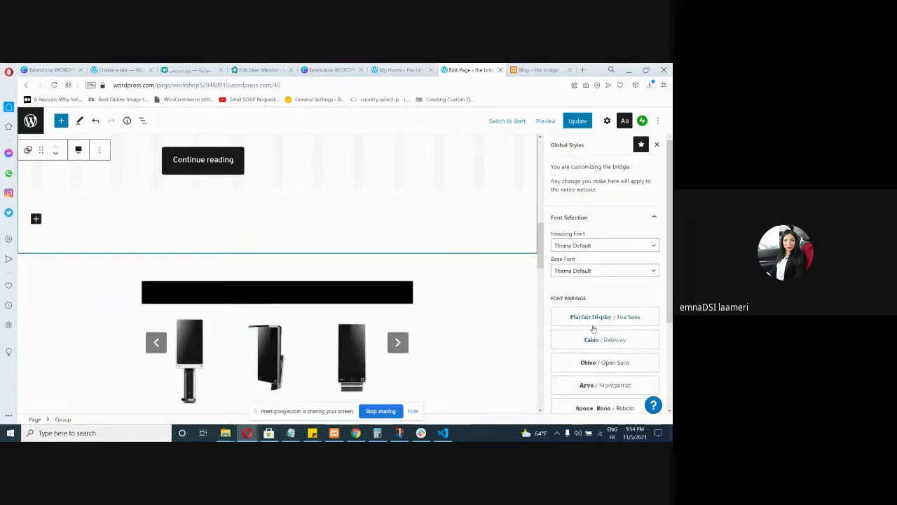
scroll(592, 327, "down", 3)
scroll(596, 315, "up", 3)
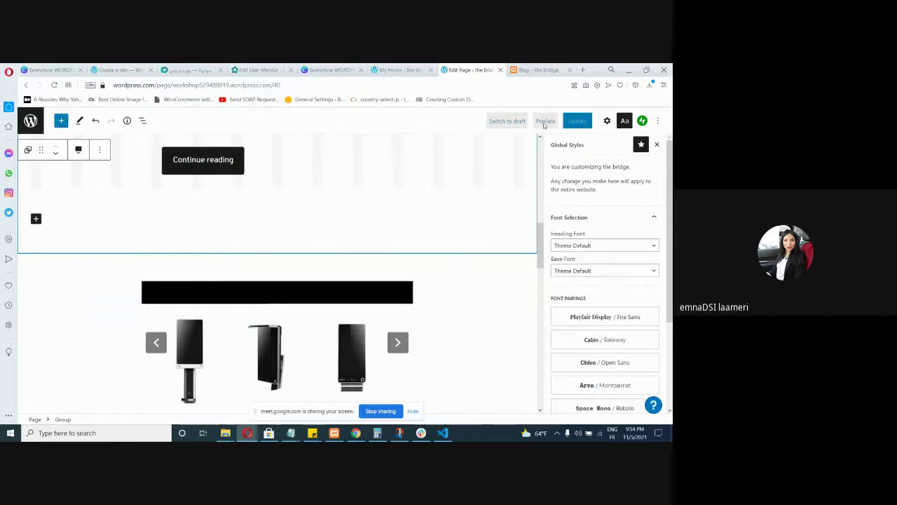
left_click(578, 120)
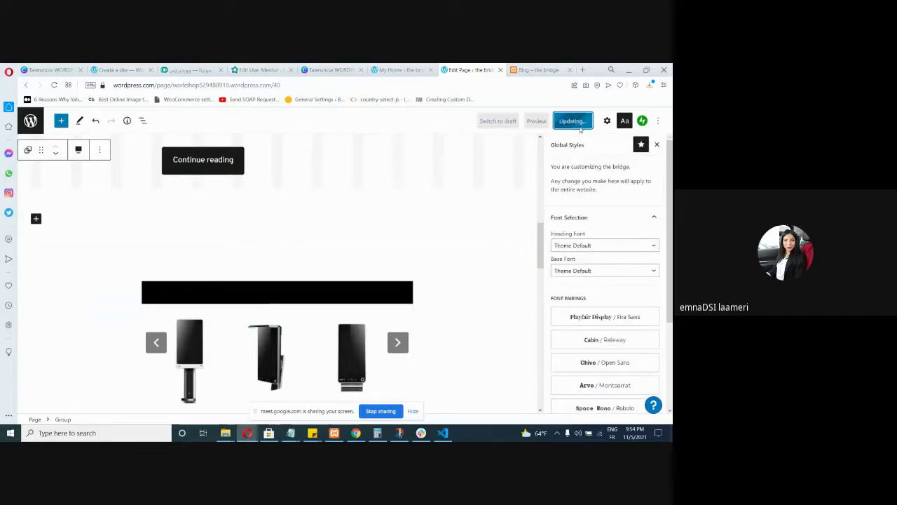
- Try Domine, Libre Baskerville and Merriweather as the site's heading font in the global styles
left_click(622, 246)
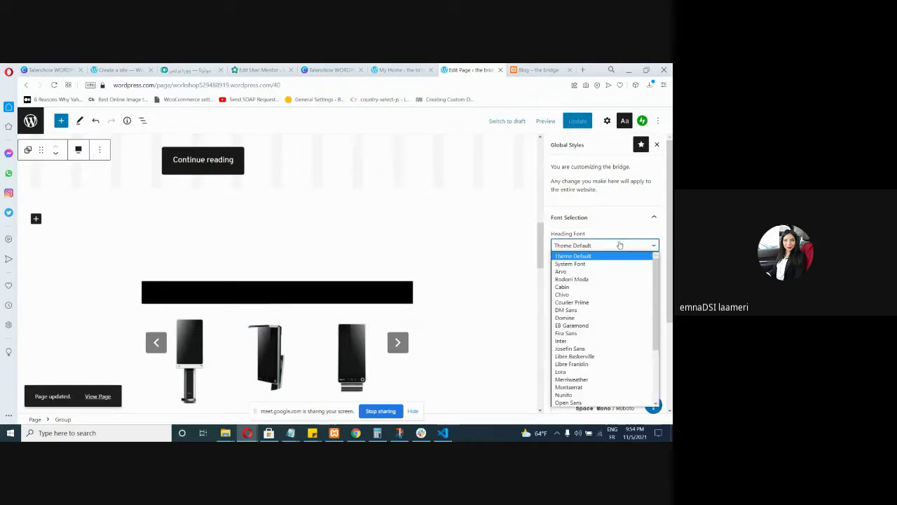
left_click(615, 317)
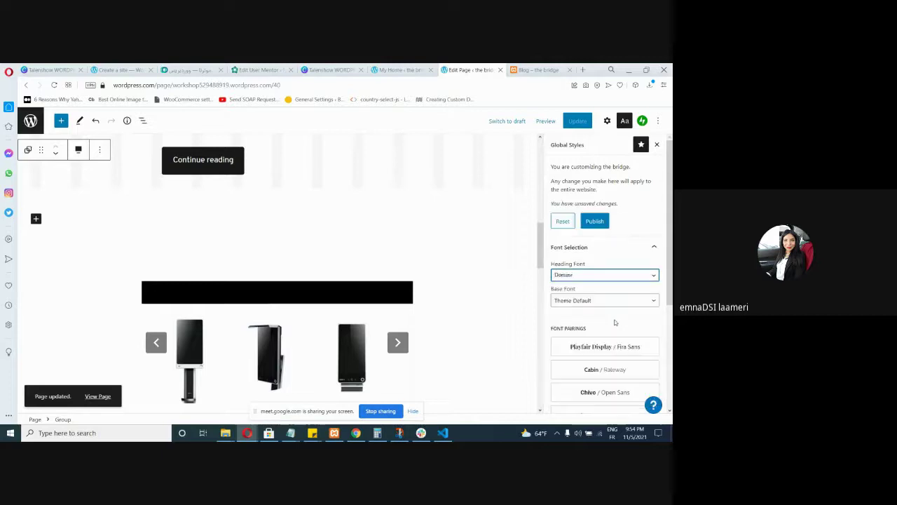
left_click(604, 274)
left_click(589, 378)
left_click(610, 275)
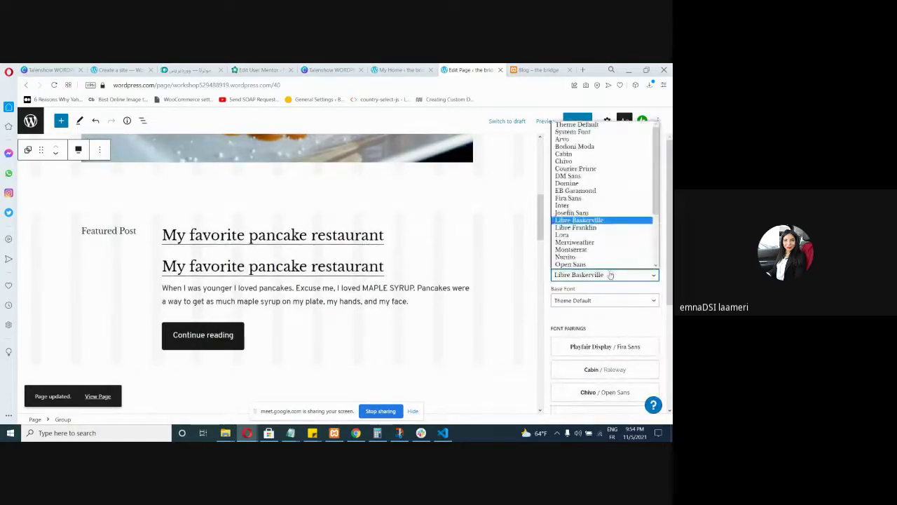
left_click(592, 242)
scroll(604, 263, "down", 1)
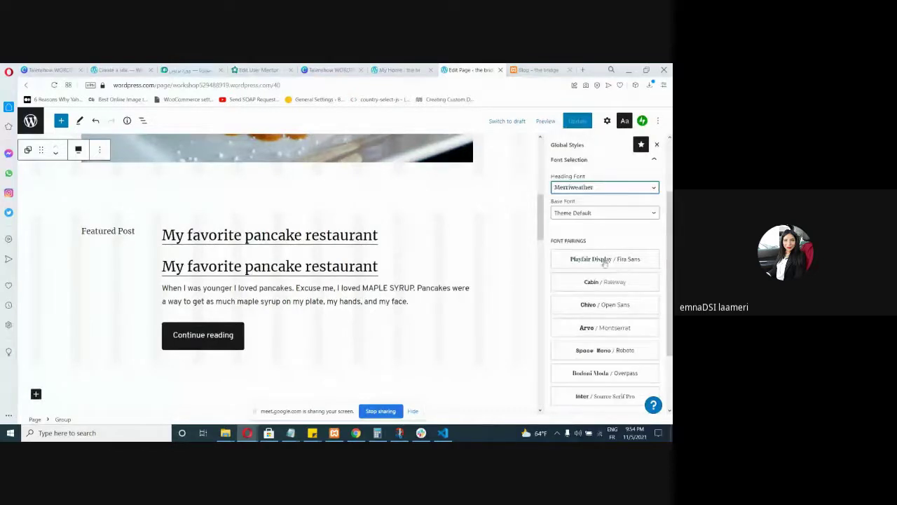
- Set the heading font to Rubik and the base font to EB Garamond, and publish the global styles
left_click(595, 188)
scroll(600, 238, "down", 3)
left_click(600, 310)
left_click(607, 214)
left_click(595, 284)
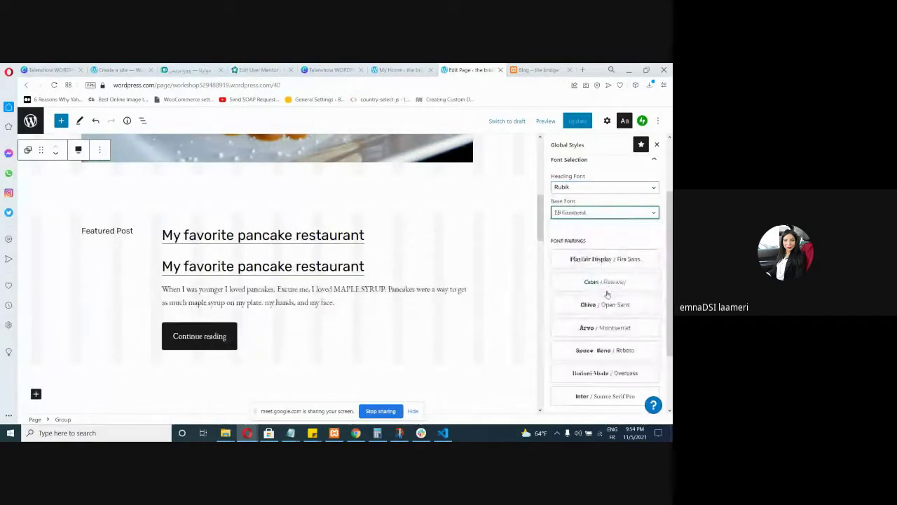
scroll(602, 290, "down", 2)
left_click(650, 358)
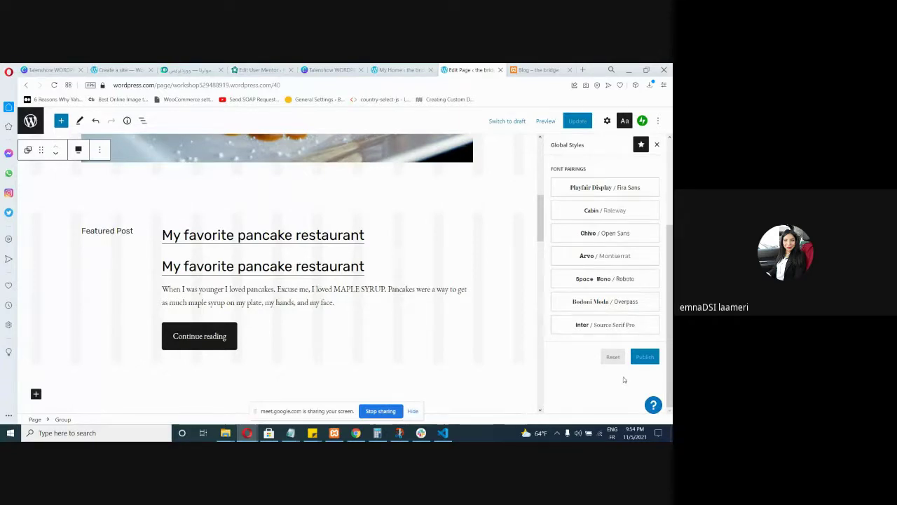
- Open the bridge site's live homepage in a new tab from My Home to view the published fonts
scroll(246, 155, "up", 1)
scroll(245, 156, "up", 3)
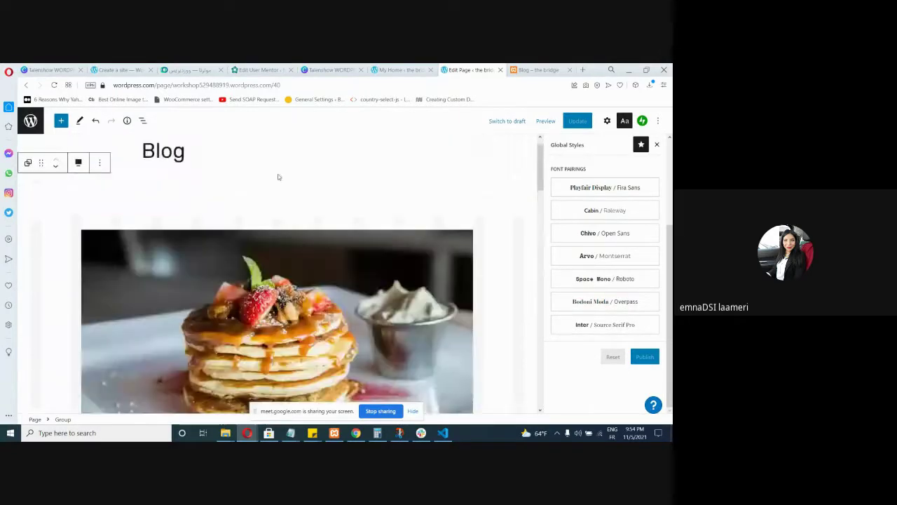
left_click(403, 70)
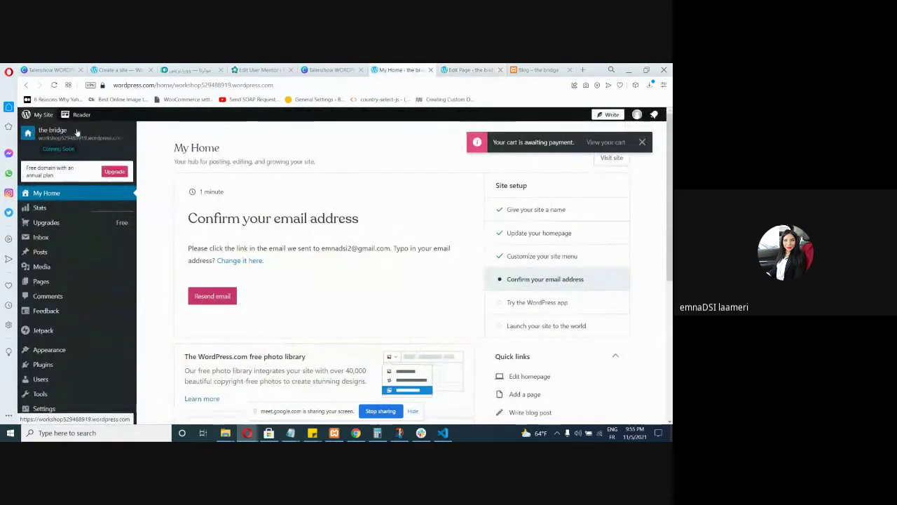
left_click(54, 135)
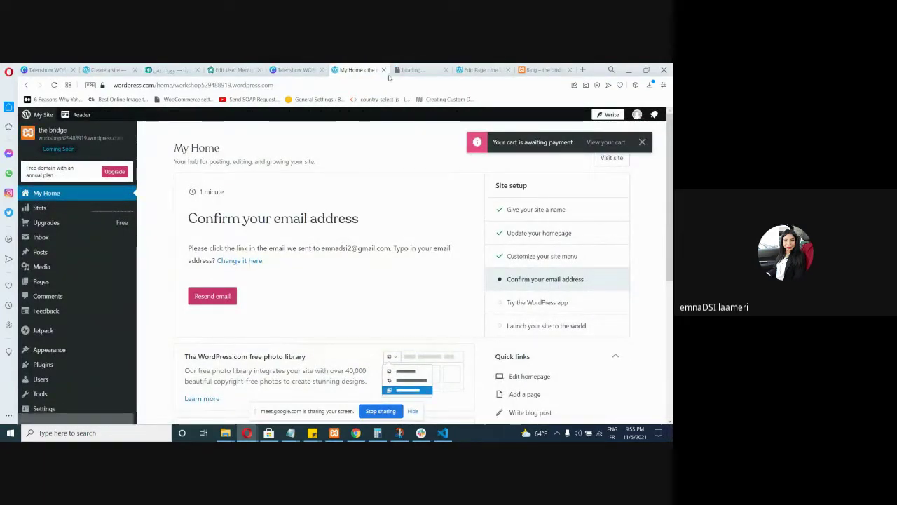
left_click(421, 70)
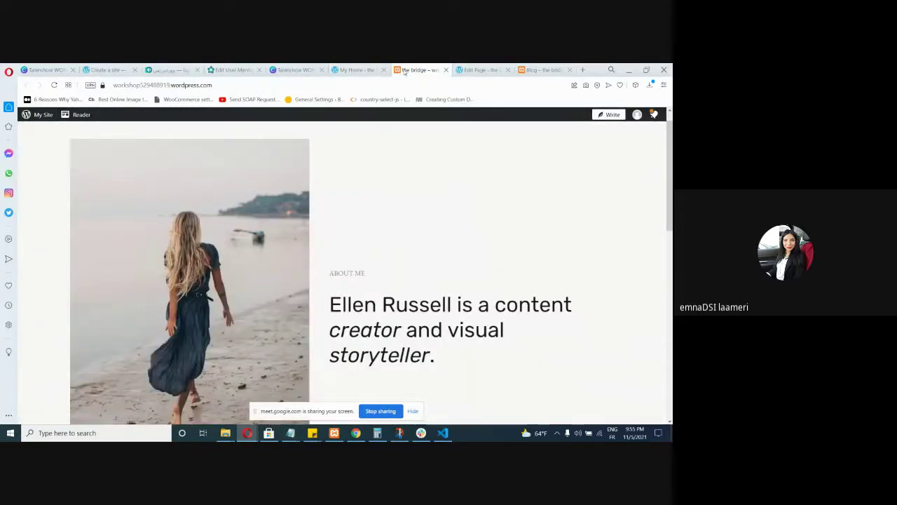
- Return from the live homepage to the bridge site's My Home dashboard and open its general settings
left_click(355, 71)
left_click(418, 70)
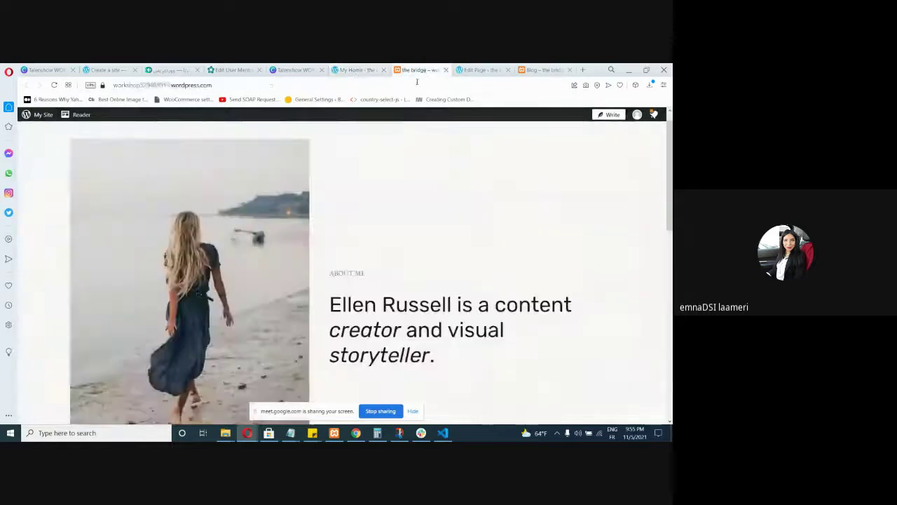
left_click(357, 70)
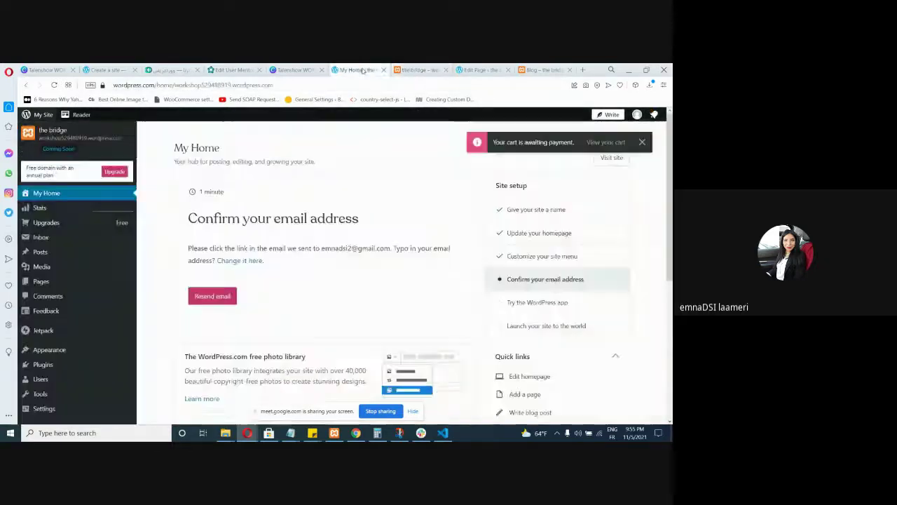
scroll(92, 316, "down", 5)
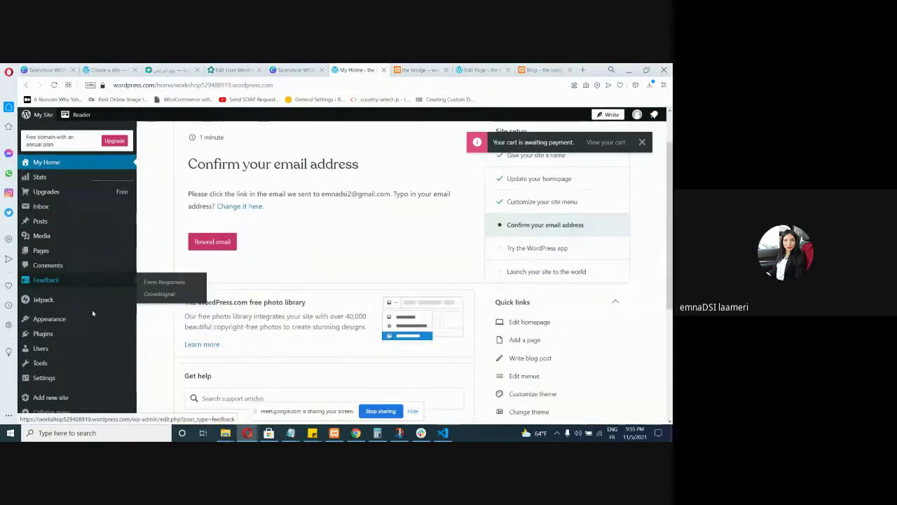
mouse_move(92, 386)
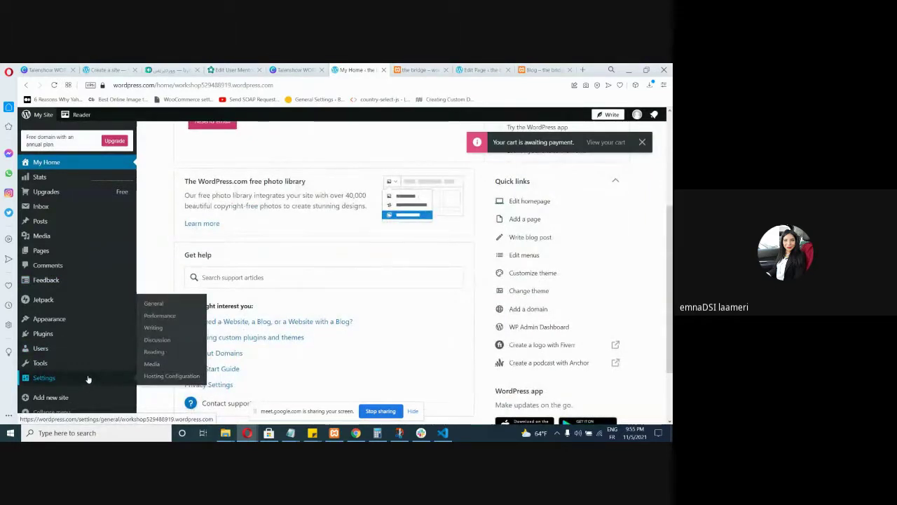
left_click(88, 379)
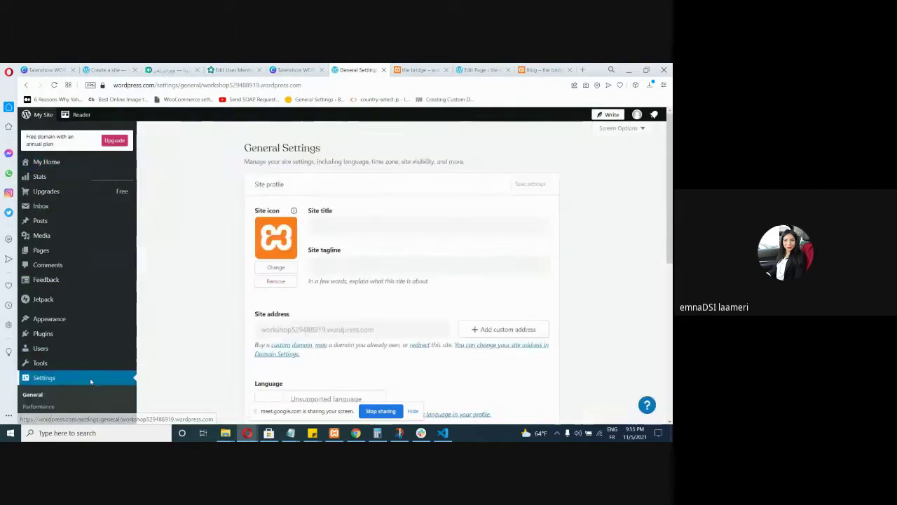
- Examine the site title and site tagline in the site profile against the live homepage
left_click(375, 226)
left_click_drag(375, 225, 306, 225)
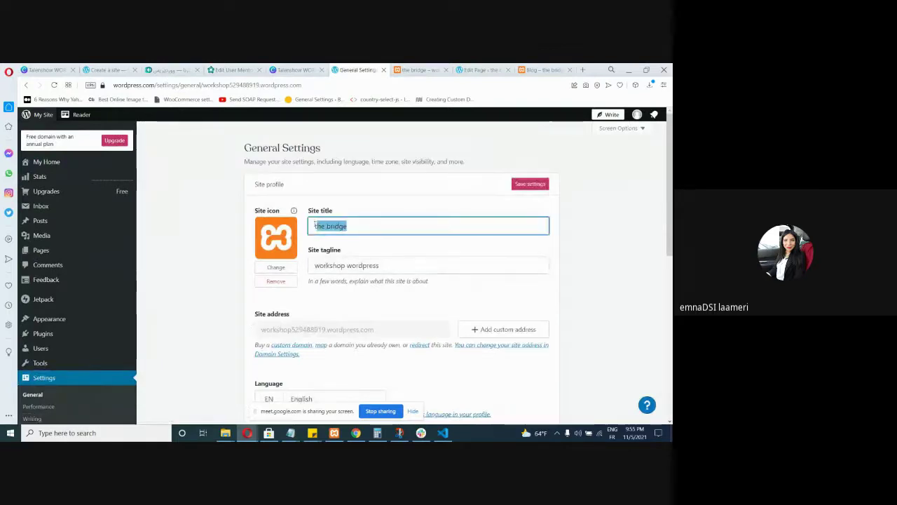
left_click(355, 225)
left_click_drag(320, 224, 302, 226)
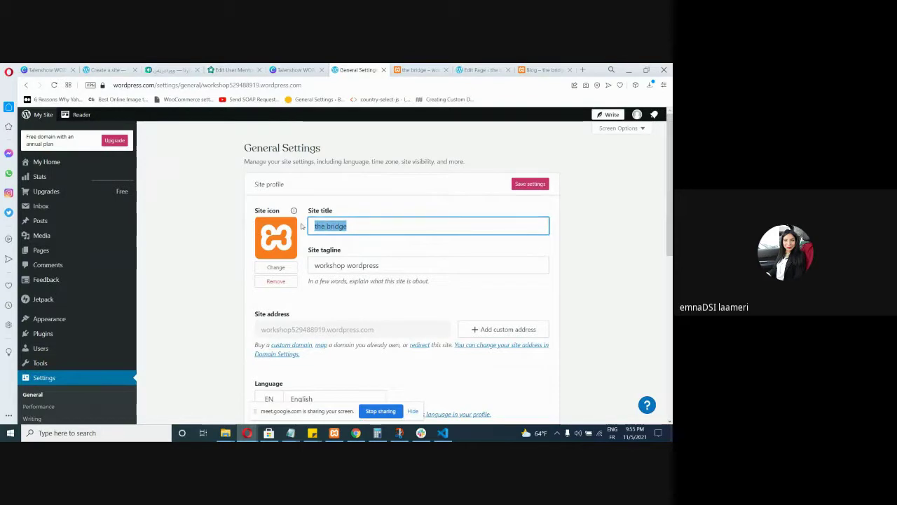
left_click_drag(404, 269, 326, 267)
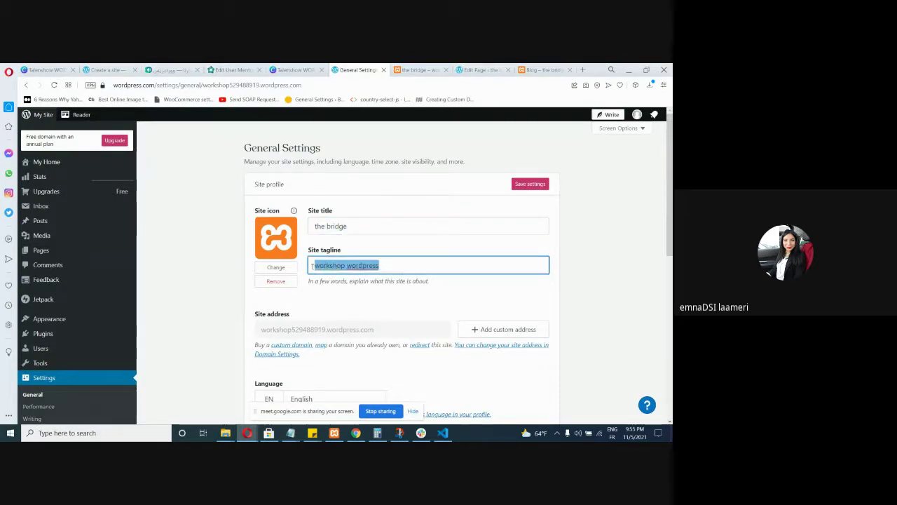
left_click_drag(398, 265, 306, 262)
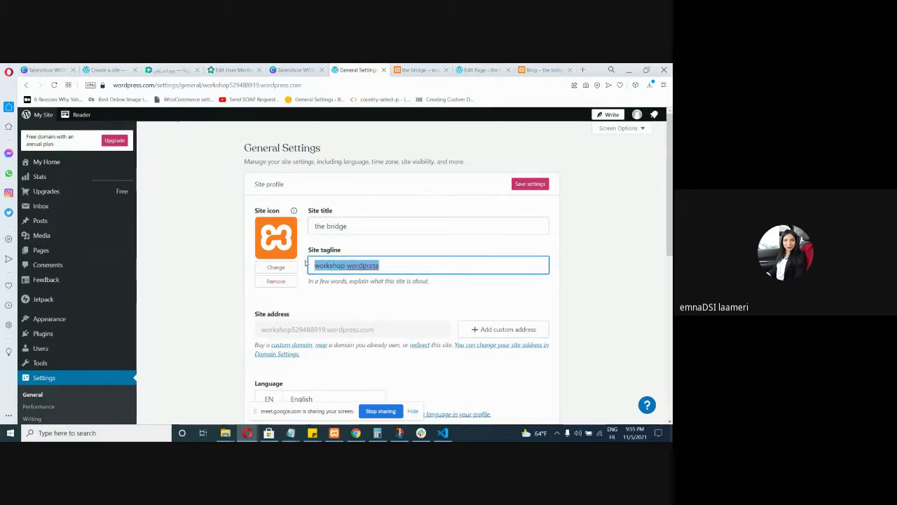
left_click(571, 291)
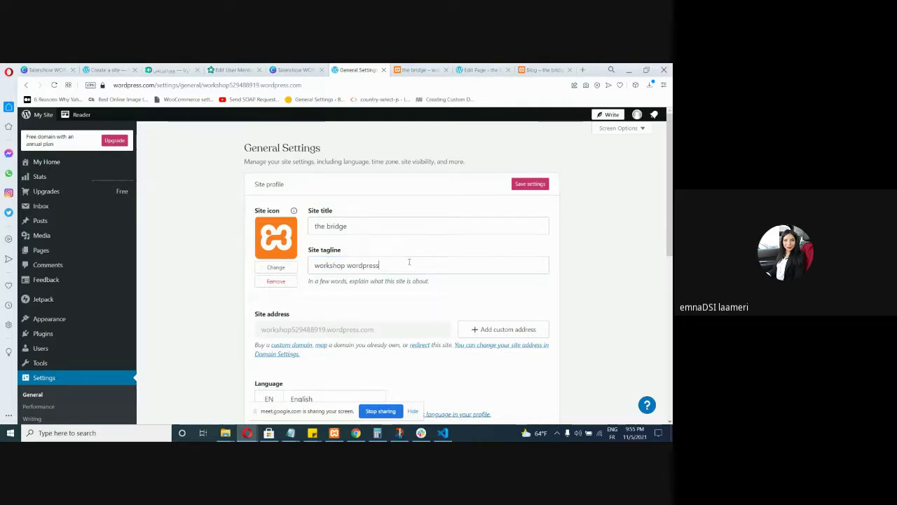
left_click_drag(408, 264, 308, 256)
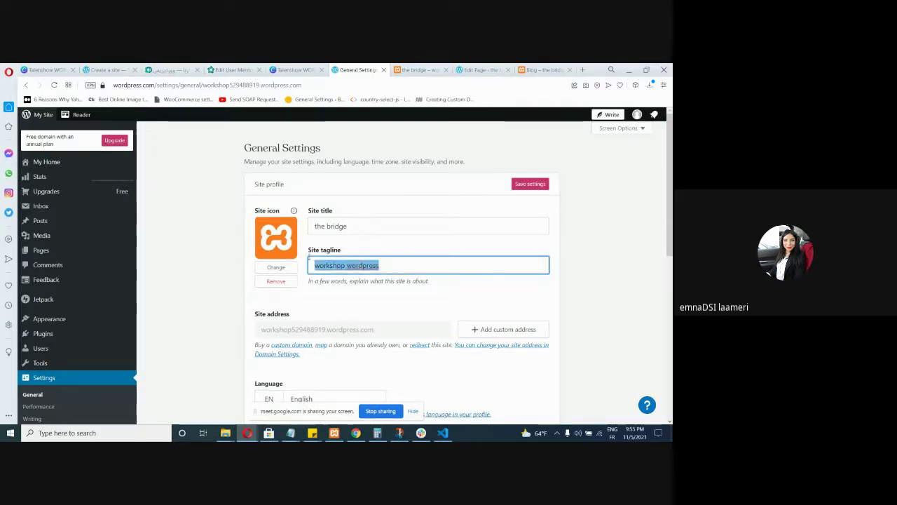
left_click(408, 70)
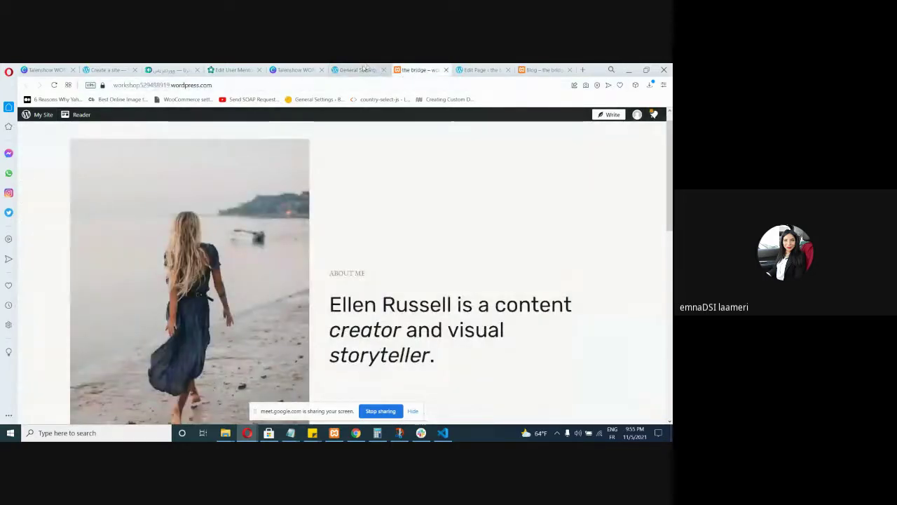
left_click(363, 70)
- Try Arabic as the site's primary language and discard the choice without applying it
scroll(376, 202, "down", 3)
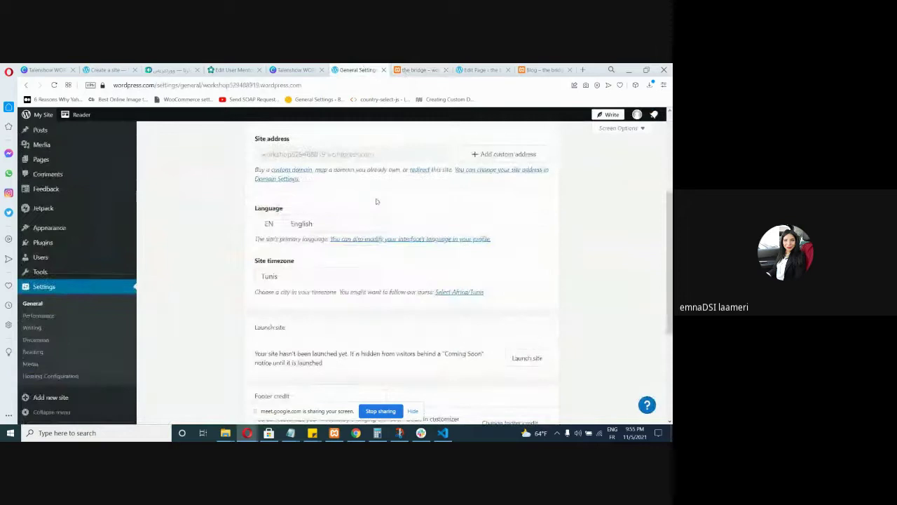
left_click(275, 224)
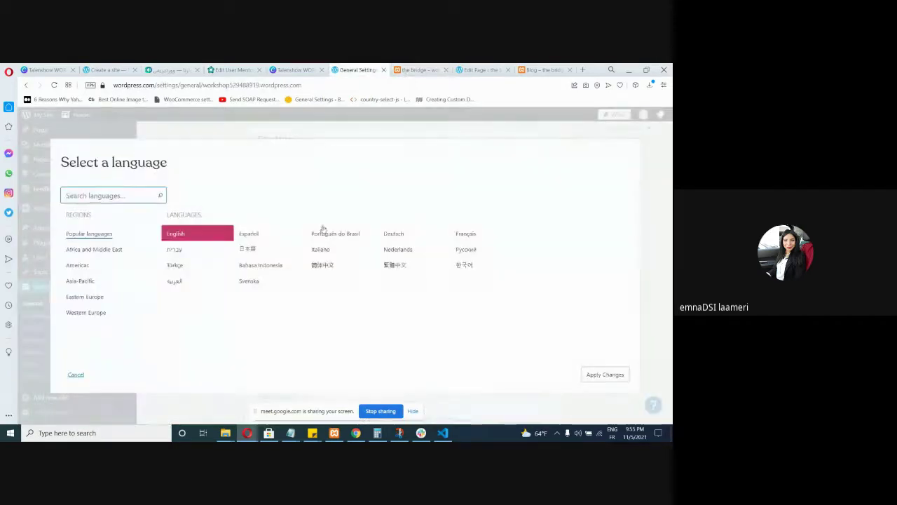
left_click(198, 281)
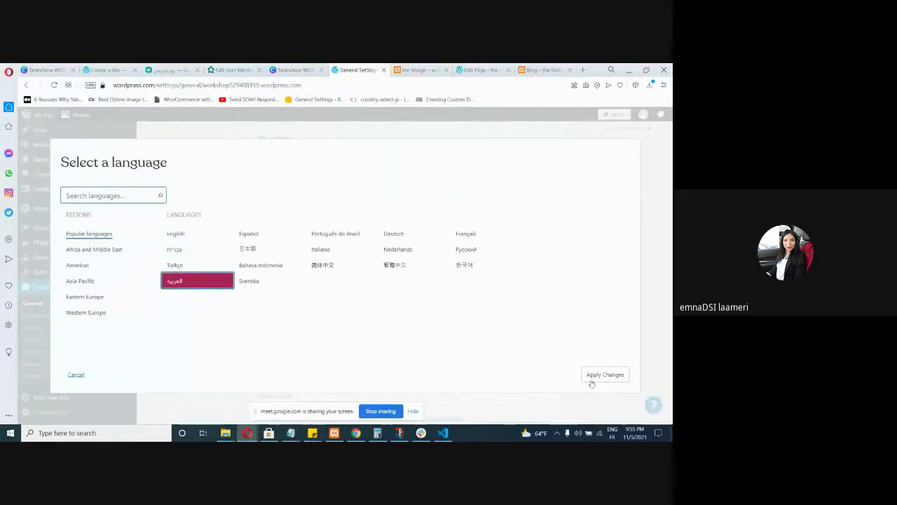
left_click(75, 374)
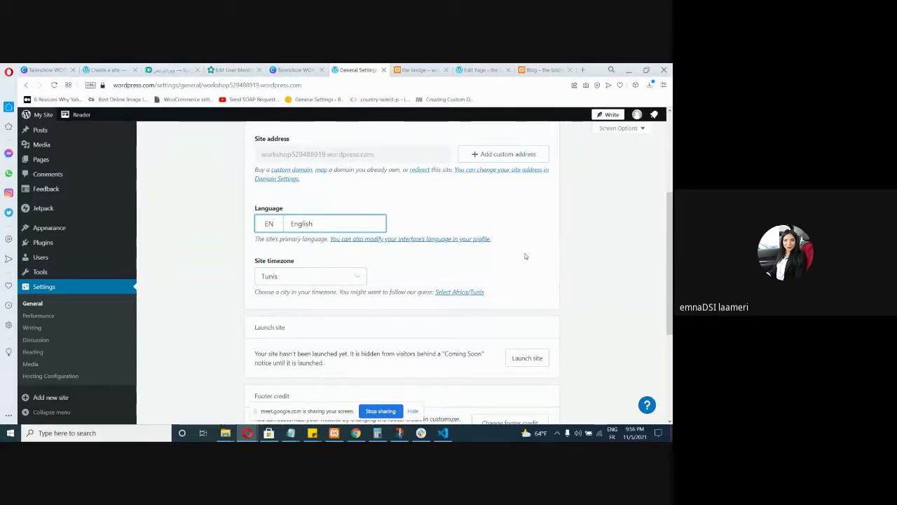
- Review the timezone, launch, footer credit and site tools settings, and recheck the tagline against the live homepage
scroll(490, 230, "down", 2)
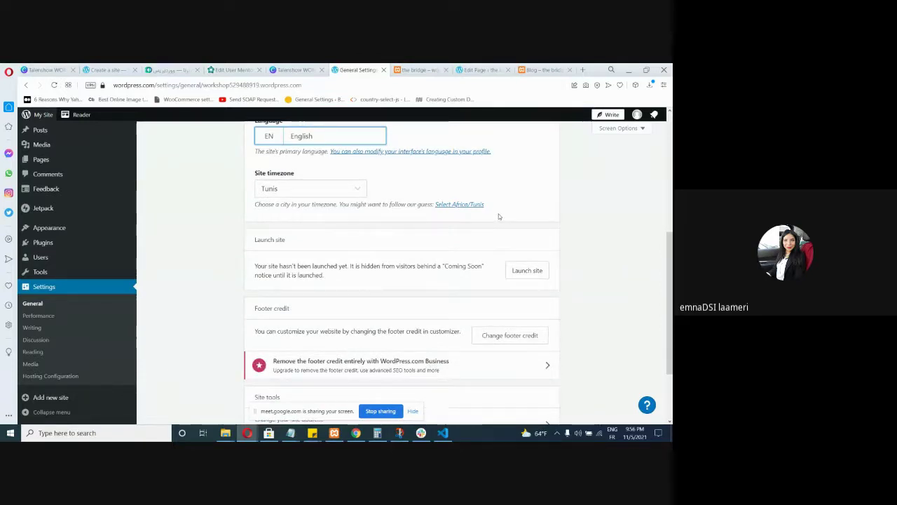
scroll(499, 217, "down", 2)
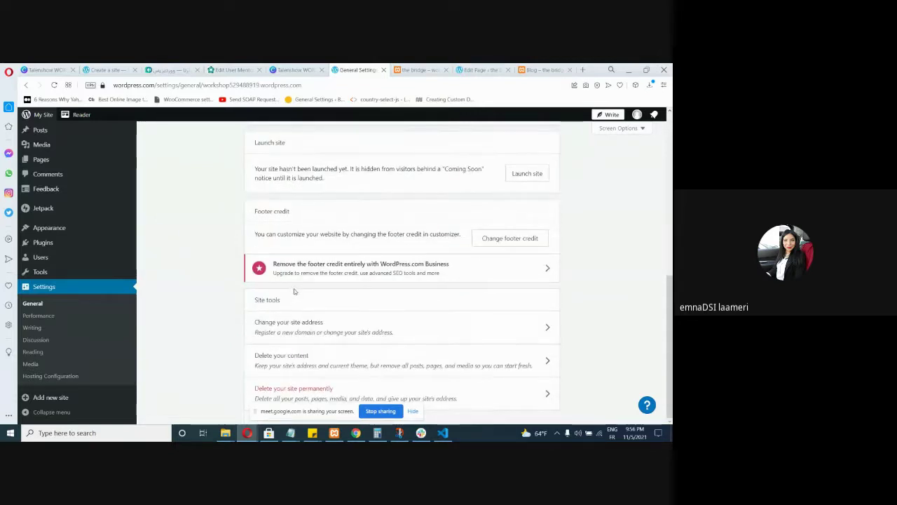
scroll(295, 290, "up", 4)
scroll(348, 265, "down", 4)
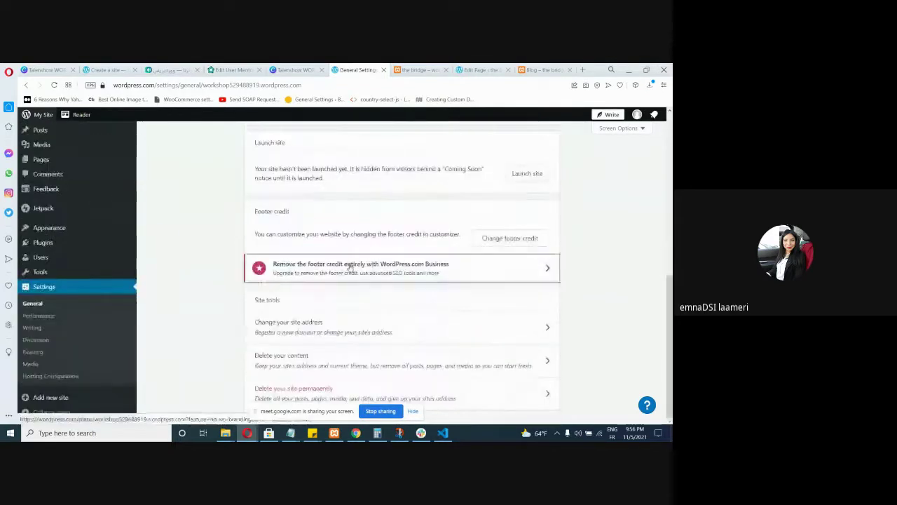
scroll(349, 265, "up", 6)
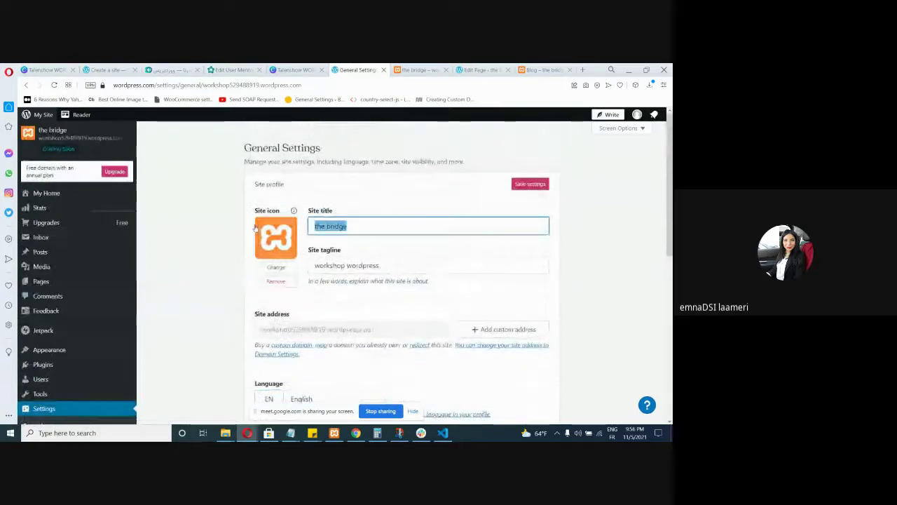
triple_click(396, 266)
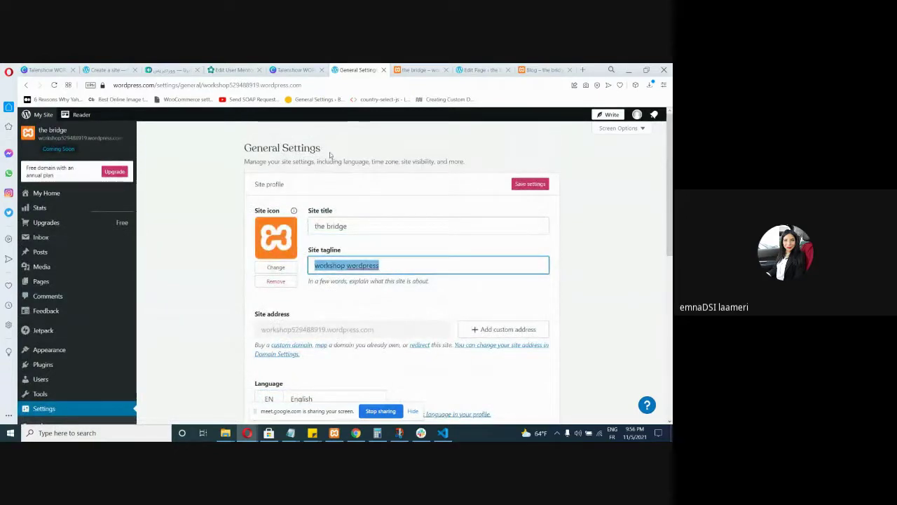
left_click(408, 70)
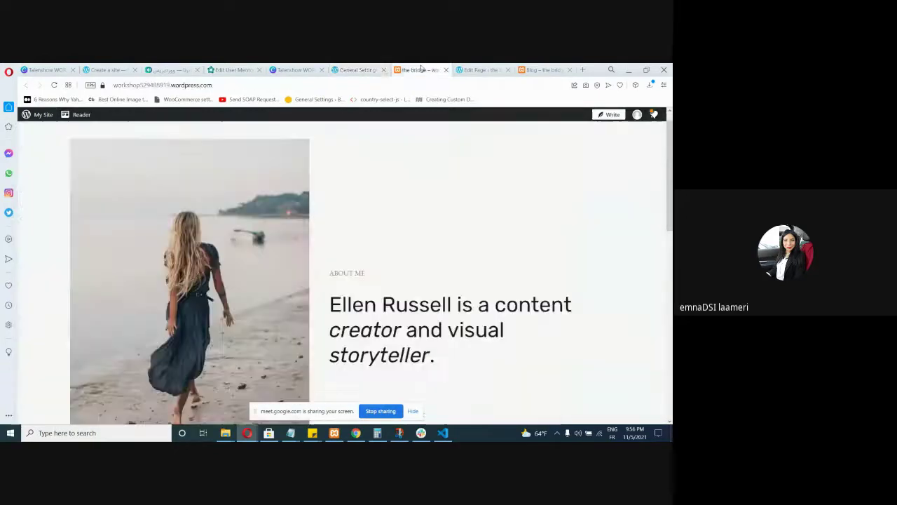
left_click(357, 70)
- Open the bridge site's plugins page and look through the featured and popular plugins
scroll(99, 294, "down", 1)
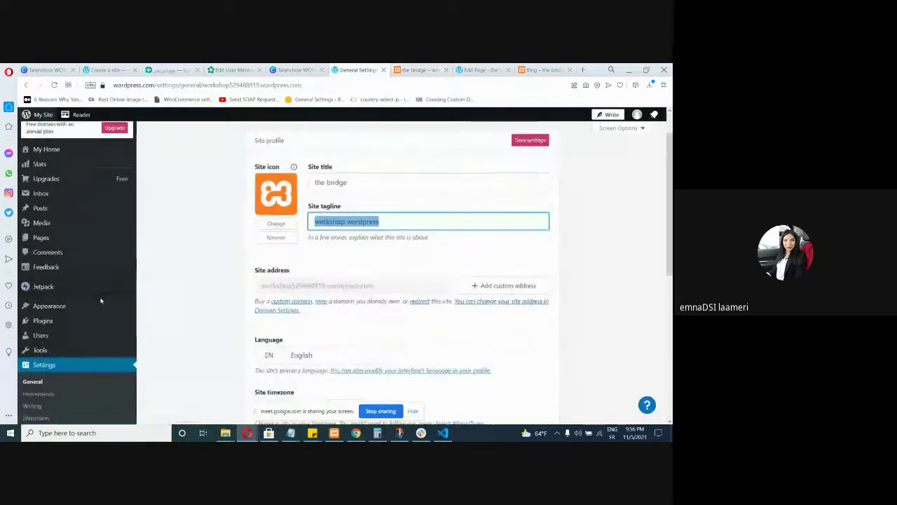
left_click(54, 321)
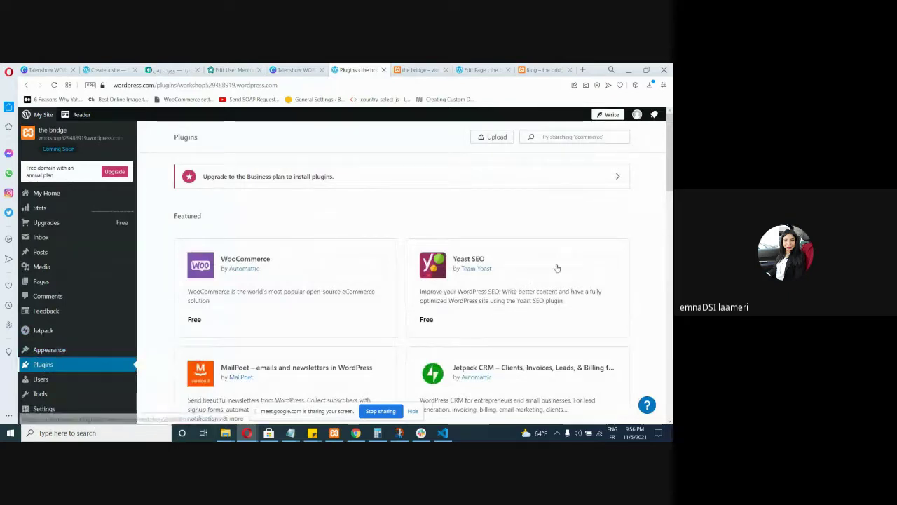
scroll(557, 266, "down", 5)
scroll(549, 315, "up", 2)
scroll(553, 315, "down", 3)
scroll(540, 302, "up", 3)
scroll(533, 295, "down", 1)
left_click_drag(297, 233, 220, 220)
left_click(564, 337)
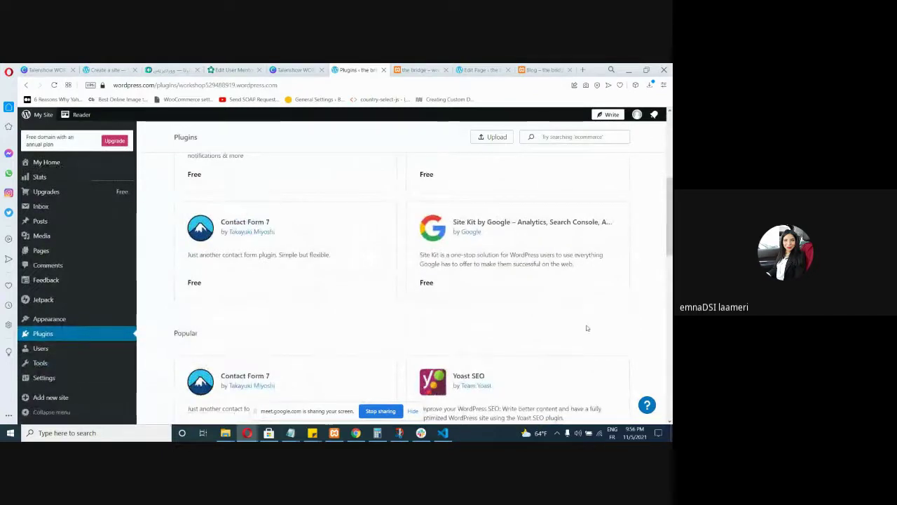
scroll(564, 335, "up", 5)
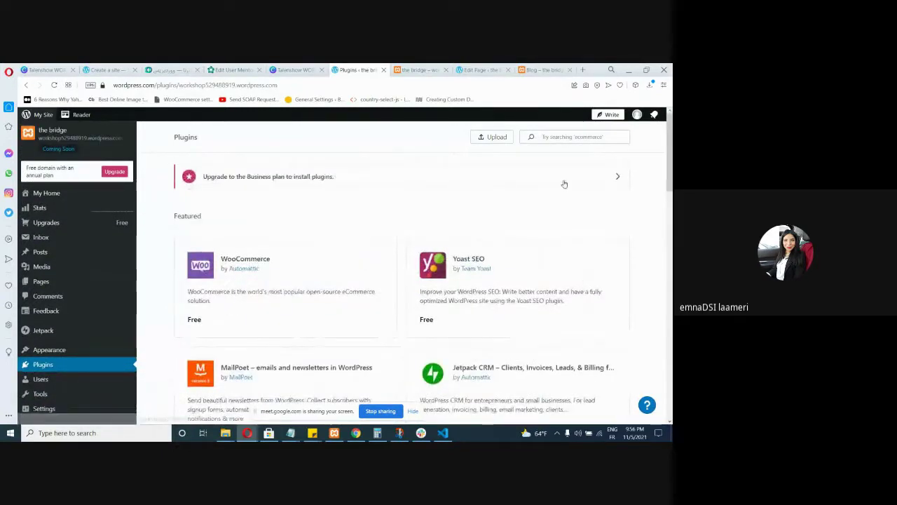
- Search the plugins for "ecommorce" and clear the search term
left_click(595, 137)
type("ccommerce")
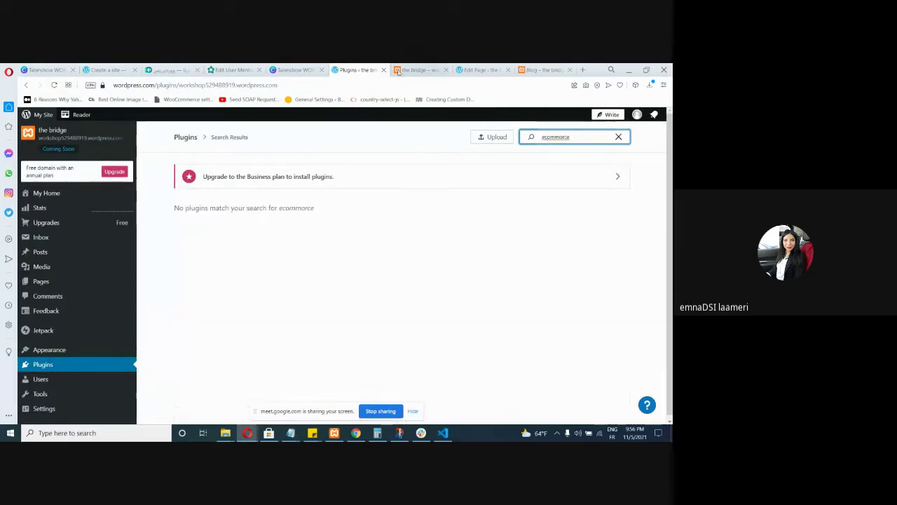
key("BackSpace")
key("BackSpace")
key("BackSpace")
key("BackSpace")
key("BackSpace")
key("BackSpace")
key("BackSpace")
key("BackSpace")
key("BackSpace")
- Search the plugins for "woocom", shorten the term to "wooco" and look through the matching plugins
type("wo")
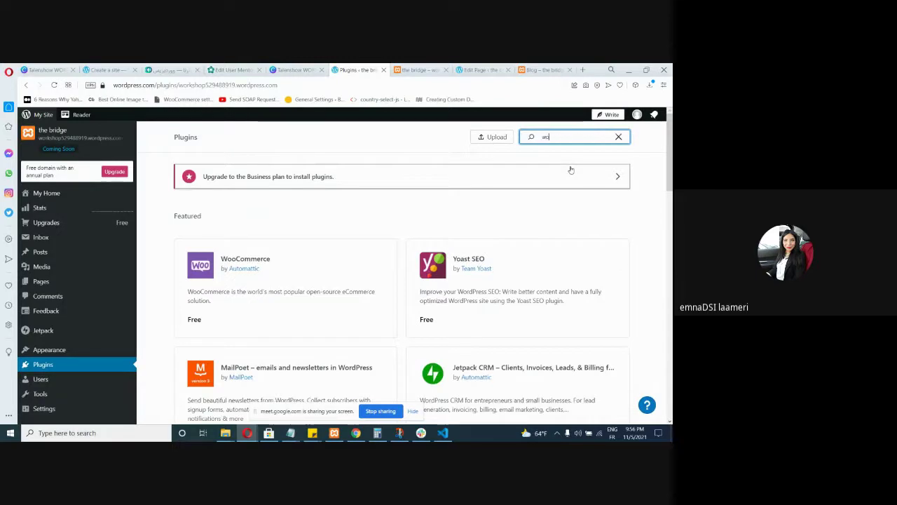
type("ocom")
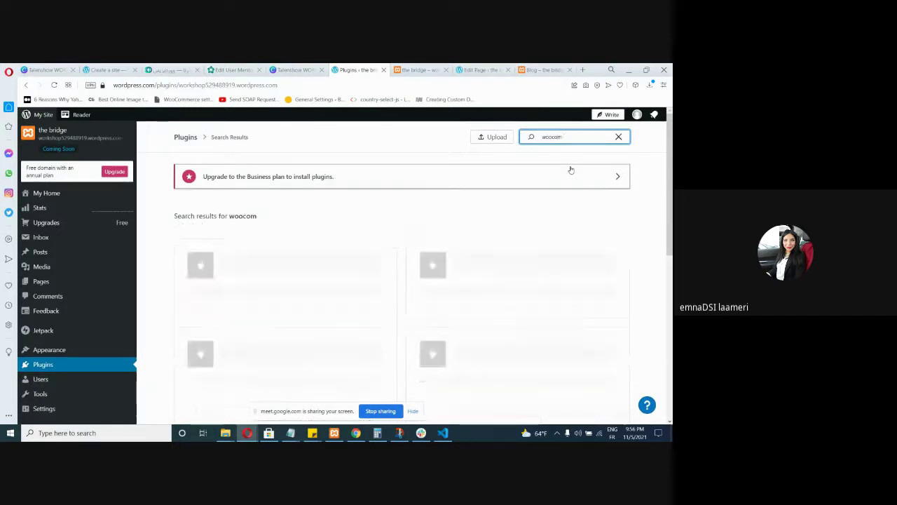
key("BackSpace")
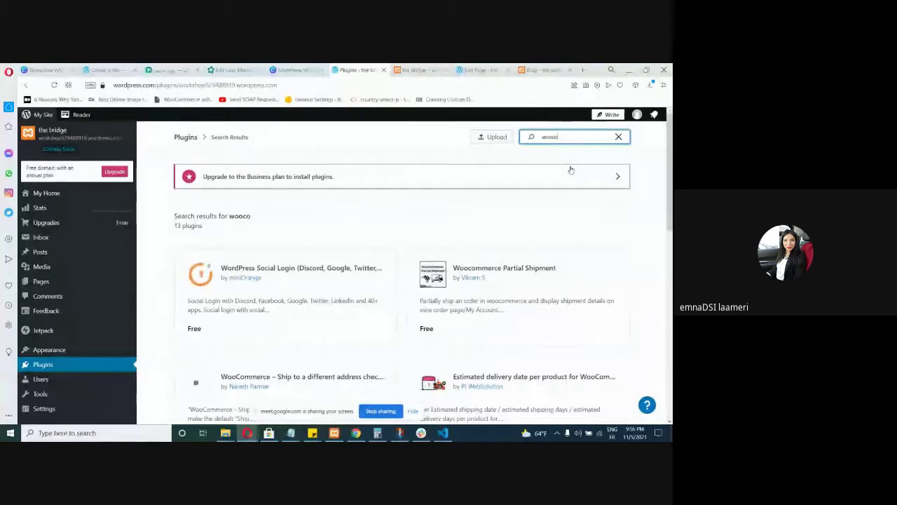
scroll(334, 279, "down", 2)
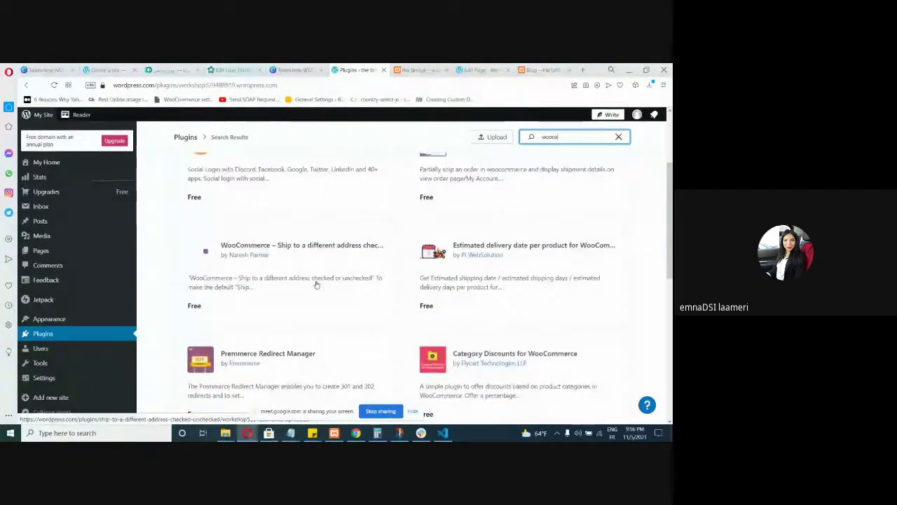
scroll(317, 281, "up", 2)
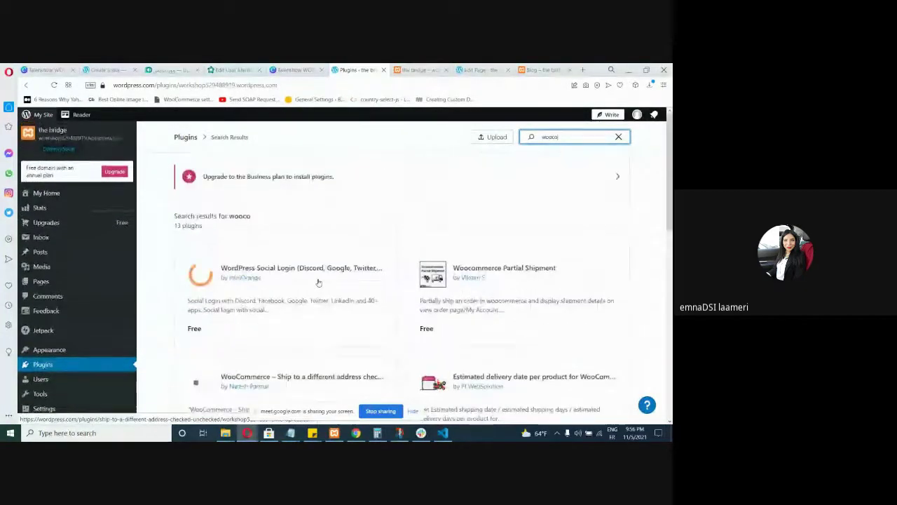
scroll(332, 279, "down", 3)
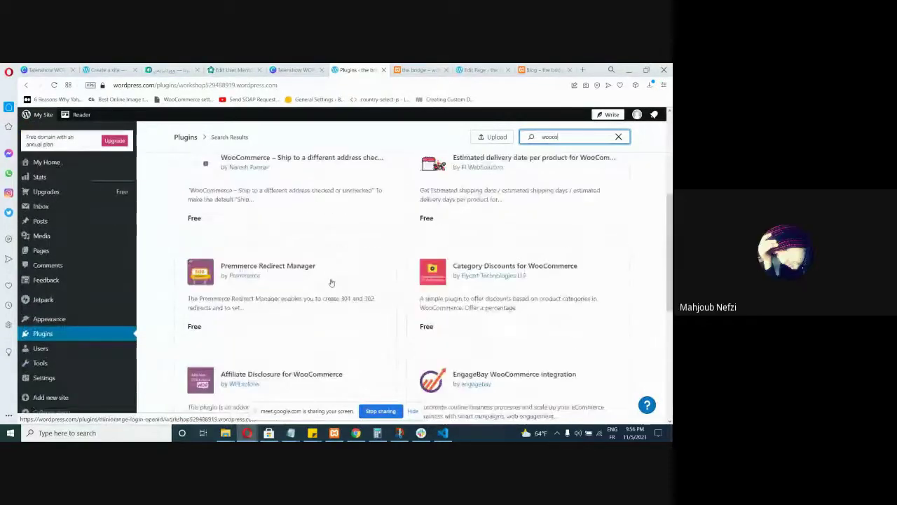
scroll(310, 290, "down", 1)
scroll(311, 290, "up", 1)
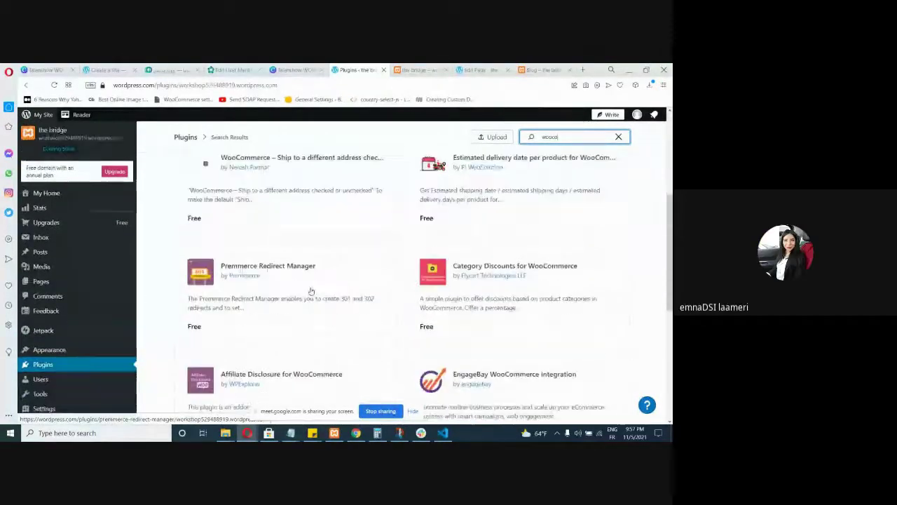
scroll(324, 296, "up", 1)
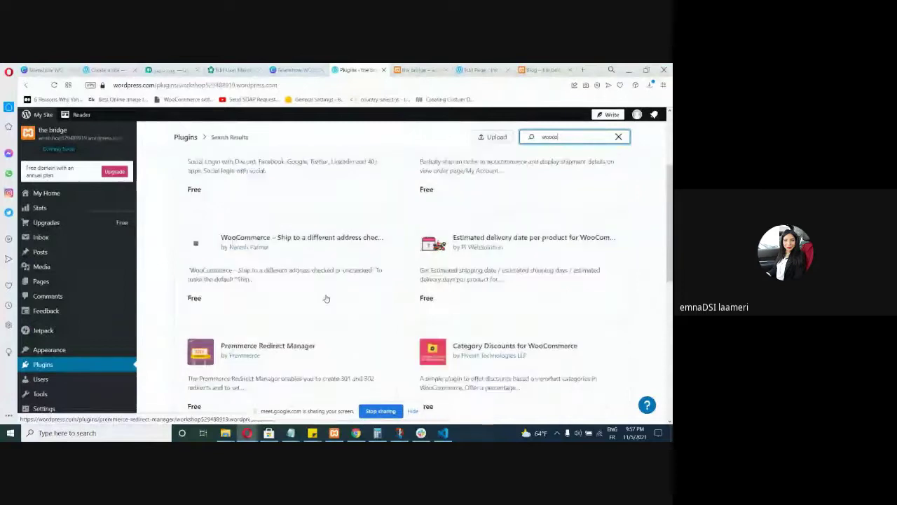
- Open the details of the "WooCommerce – Ship to a different address" plugin from the search results
scroll(436, 257, "up", 2)
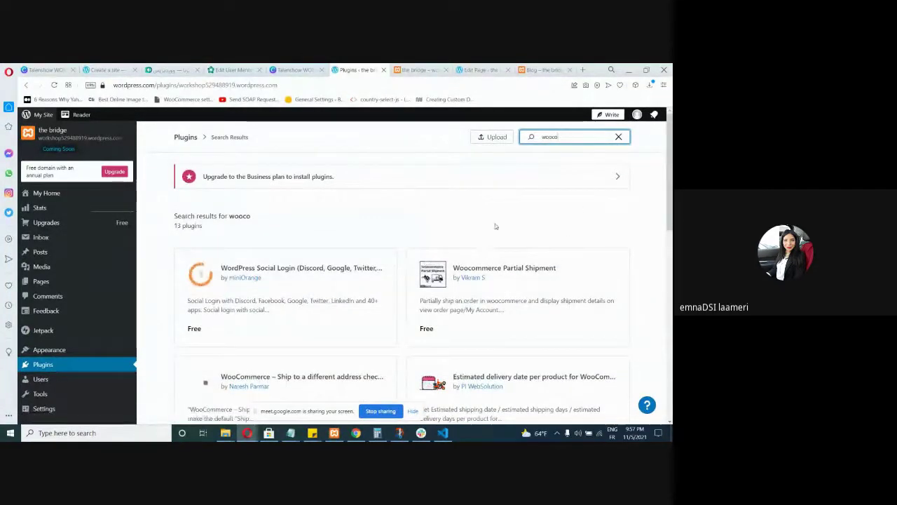
scroll(435, 240, "down", 1)
left_click(302, 337)
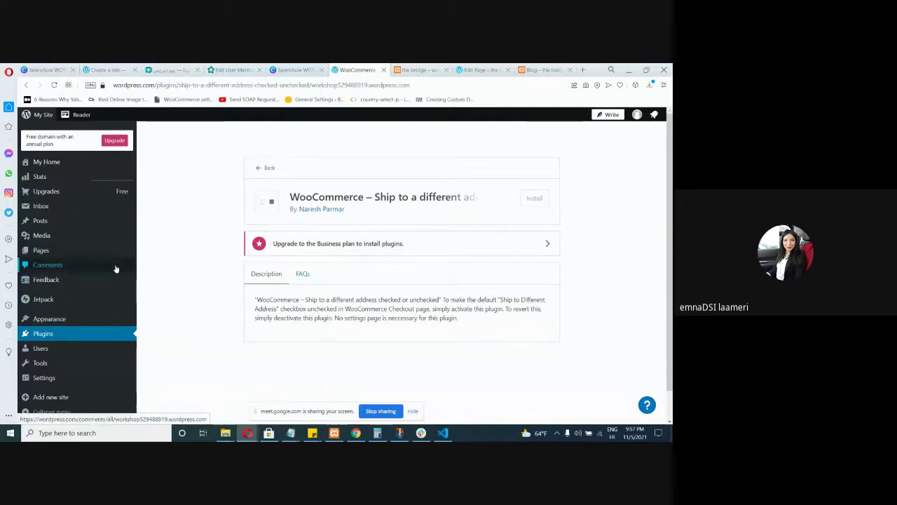
- View the bridge site's media library, followed by its list of published posts
left_click(87, 250)
left_click(82, 235)
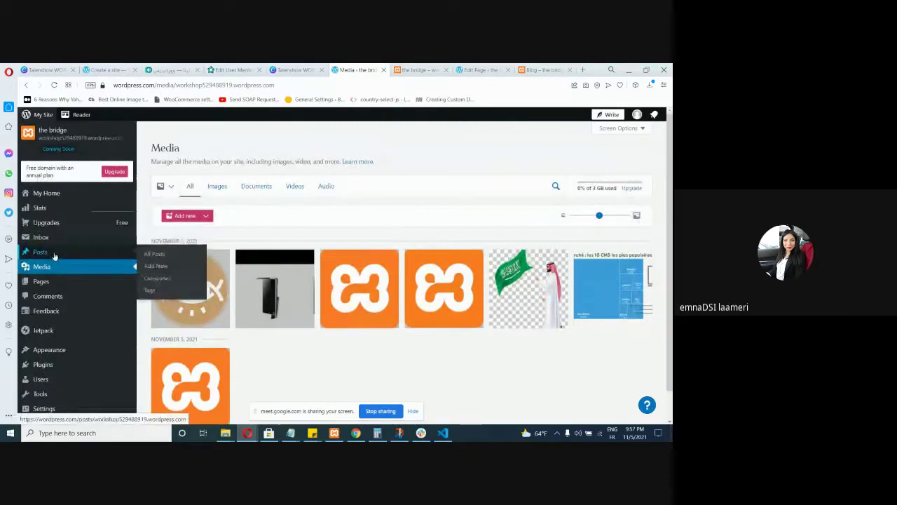
left_click(53, 257)
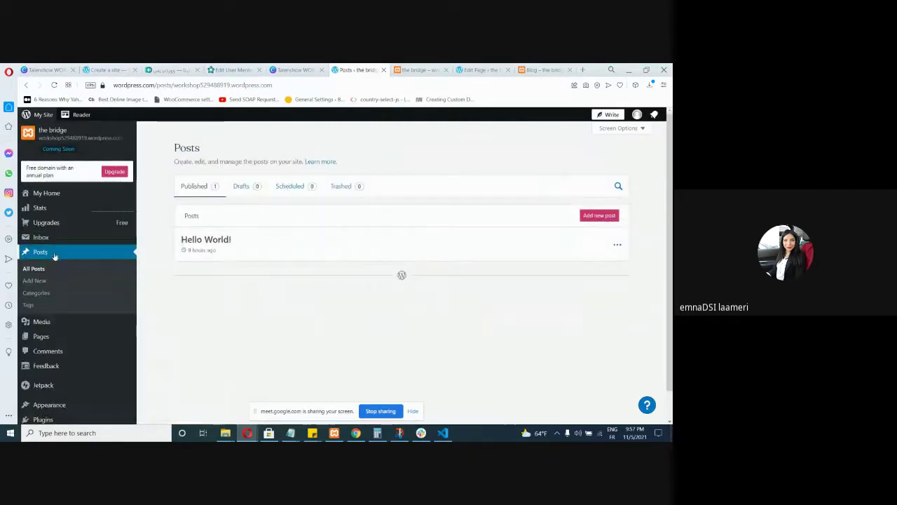
- Start a new blog post and look over the Global Styles font pairings and editor options
left_click(599, 215)
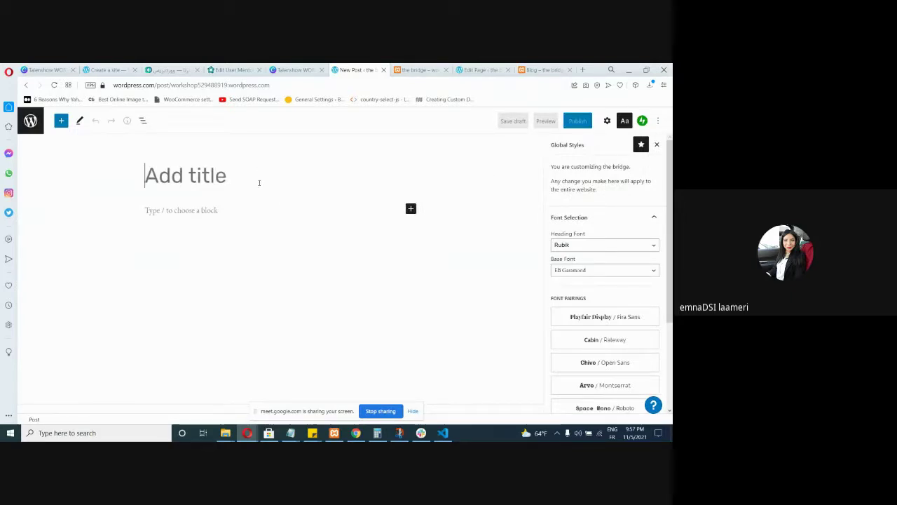
scroll(637, 276, "down", 2)
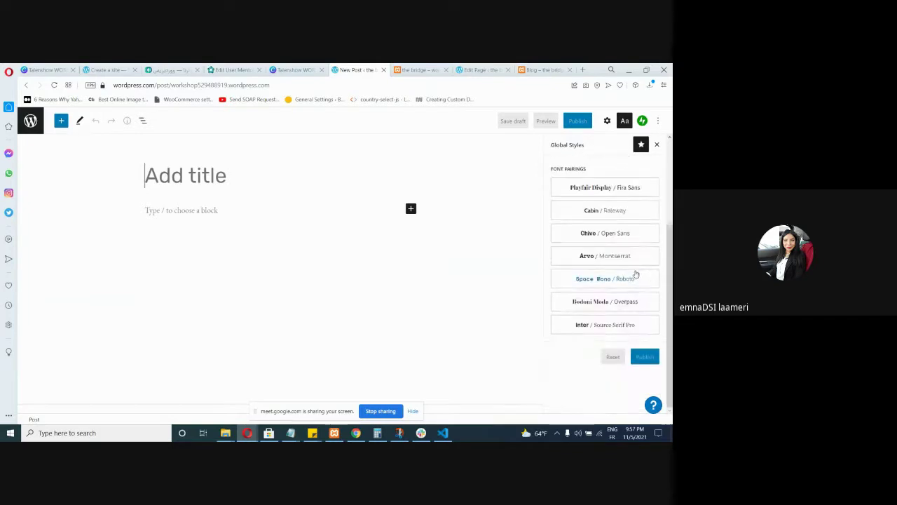
scroll(634, 273, "up", 2)
left_click(658, 121)
left_click(658, 120)
- Browse the full block library for the post body, from the text and media blocks through design and widgets
left_click(189, 210)
left_click(410, 209)
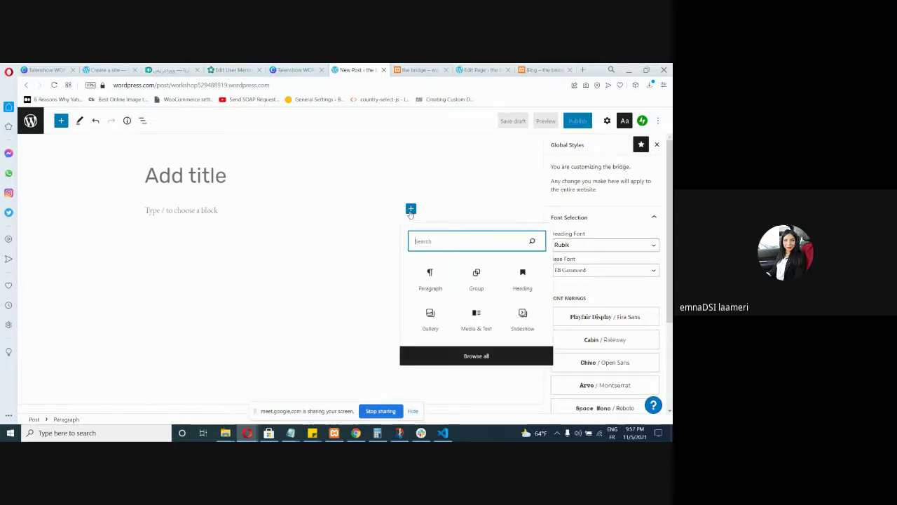
left_click(487, 359)
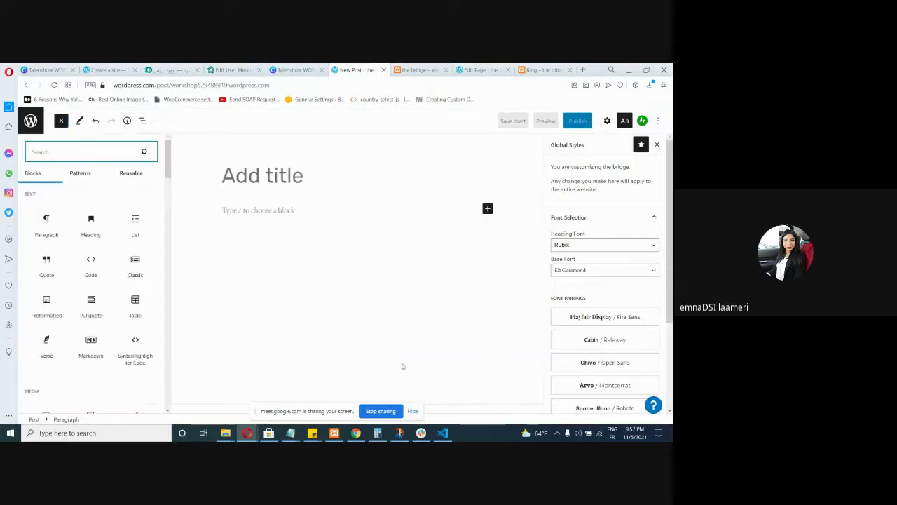
scroll(108, 266, "down", 3)
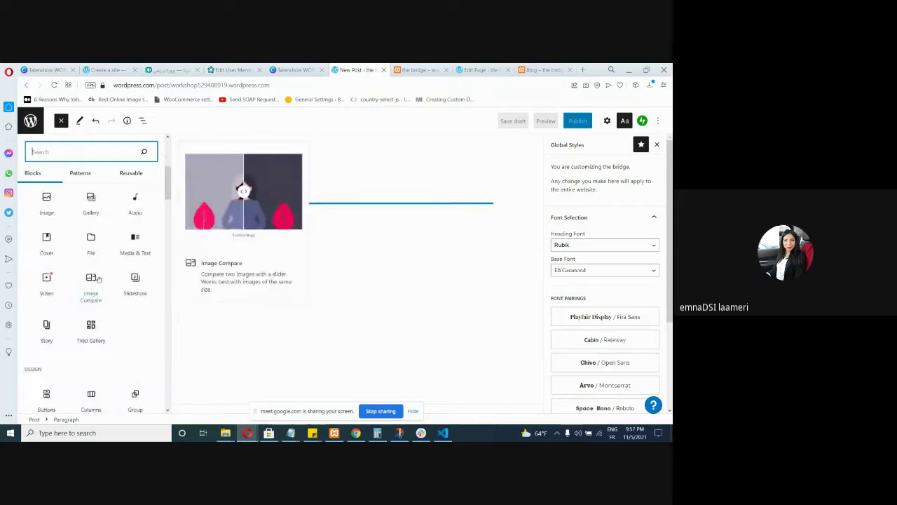
scroll(108, 246, "down", 1)
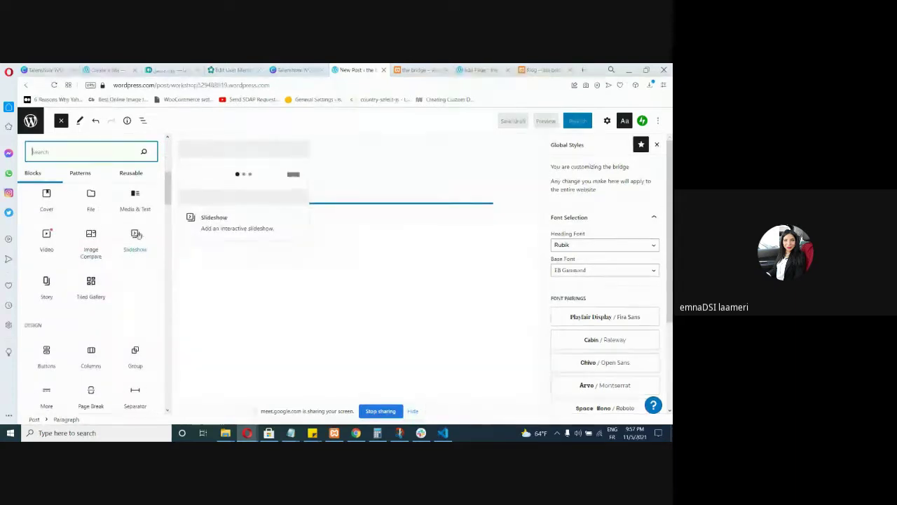
scroll(103, 366, "down", 5)
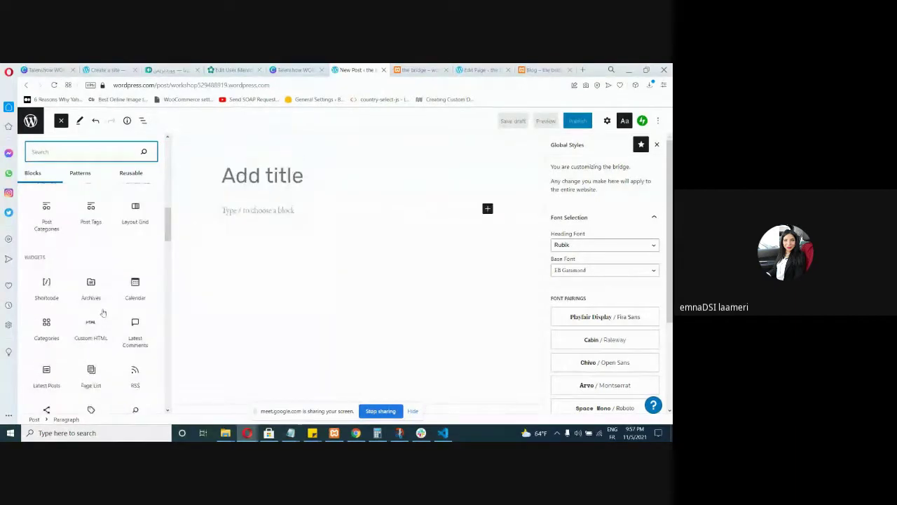
scroll(94, 330, "down", 10)
scroll(96, 336, "up", 8)
scroll(92, 337, "up", 10)
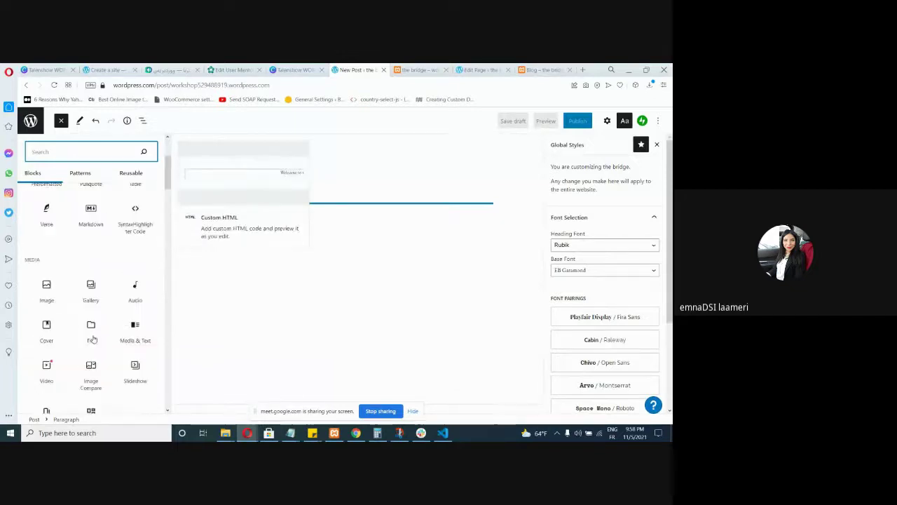
scroll(93, 340, "up", 3)
left_click(350, 194)
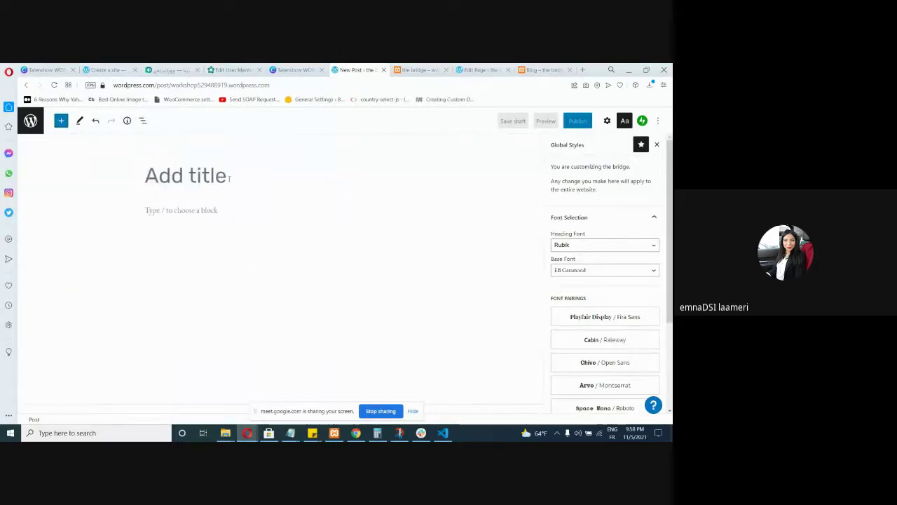
- Reopen the full block library from the empty paragraph and recheck the widget, media and design blocks
left_click(221, 212)
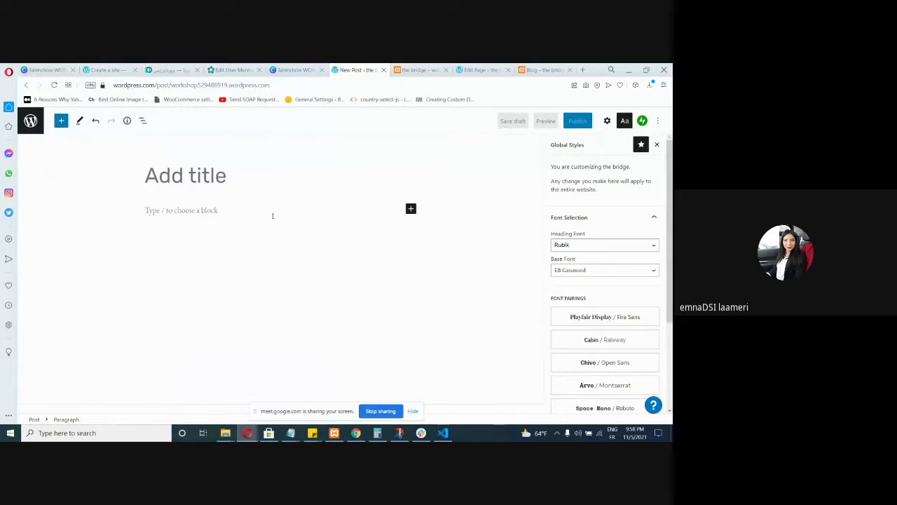
left_click(410, 209)
left_click(411, 209)
left_click(410, 209)
left_click(460, 357)
scroll(134, 244, "down", 5)
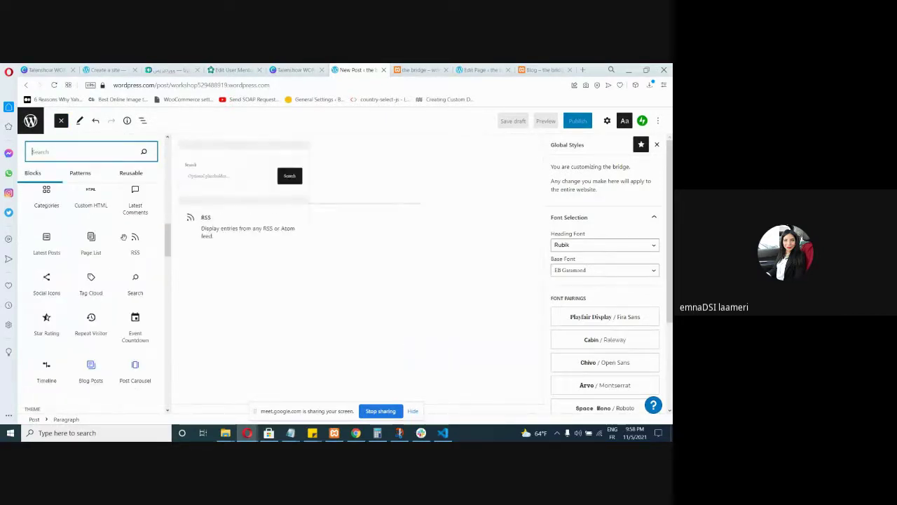
scroll(133, 239, "up", 5)
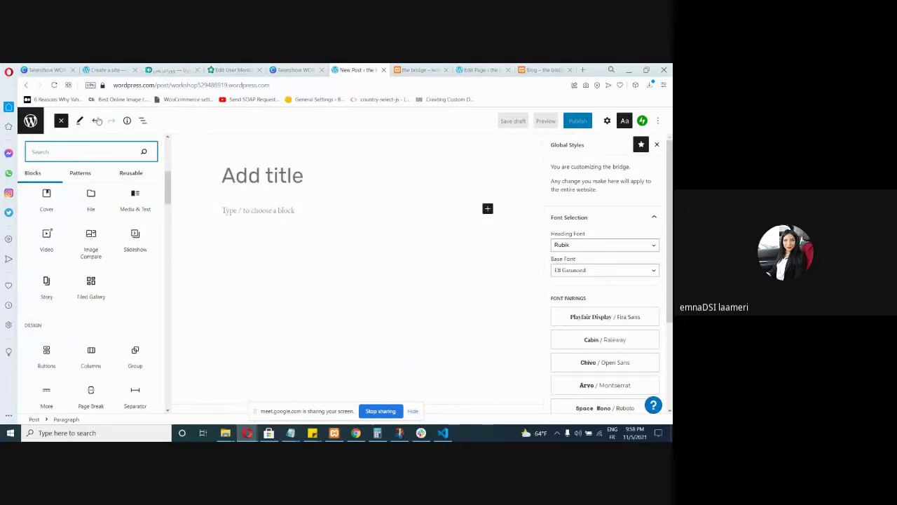
left_click(187, 174)
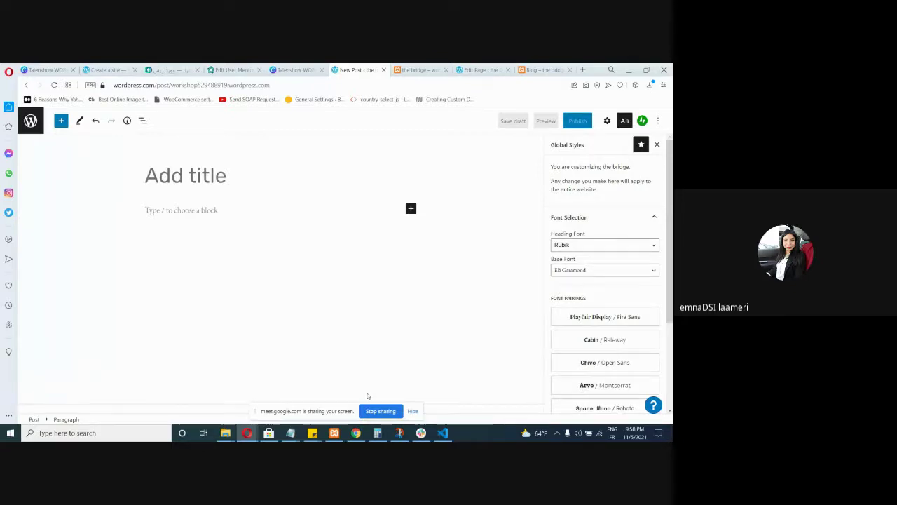
- Glance at price_partial_hook.php in Visual Studio Code, and return to the browser to view the bridge site's live homepage
left_click(443, 432)
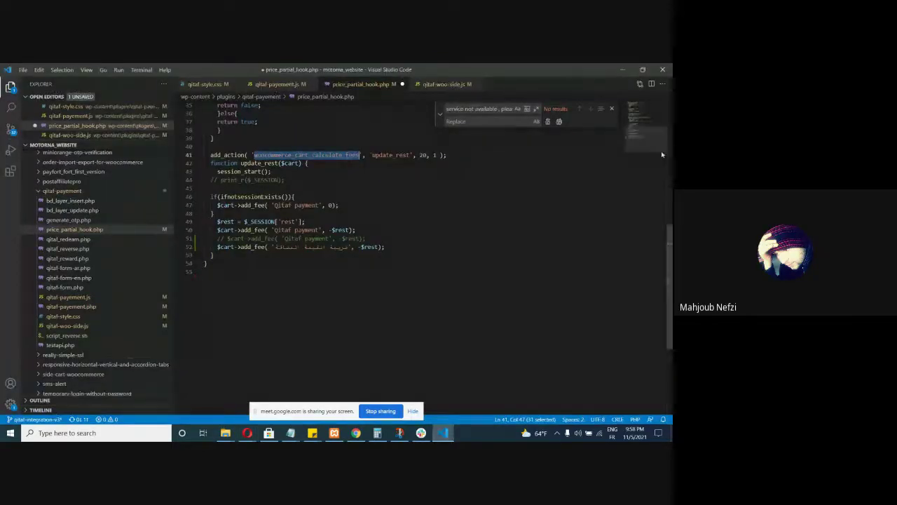
key("alt+Tab")
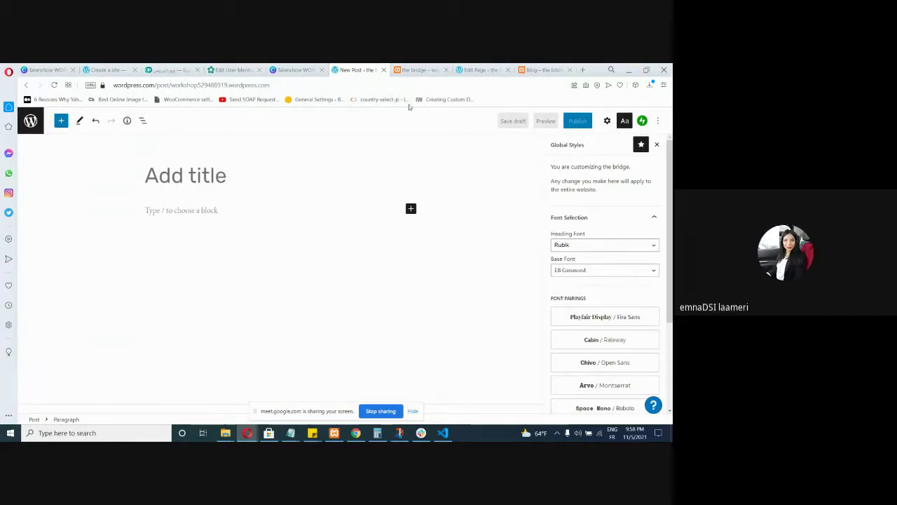
left_click(434, 69)
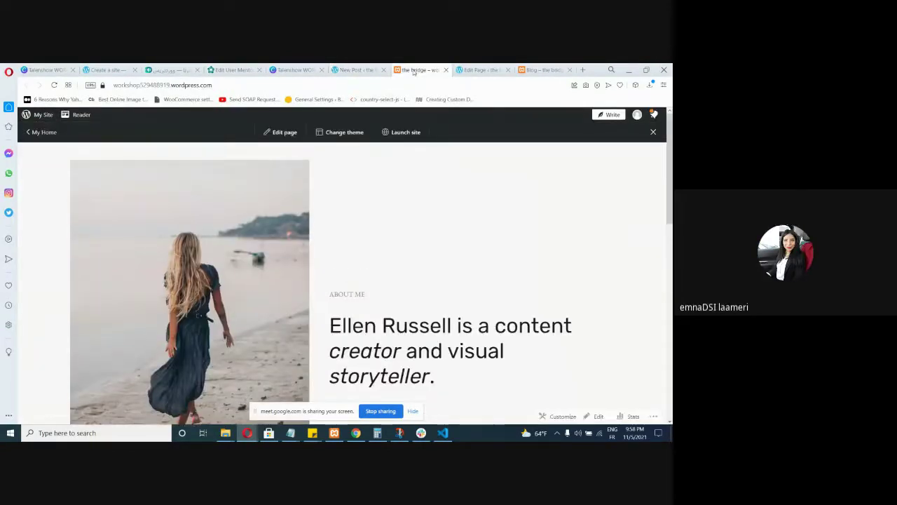
left_click(339, 69)
left_click(418, 73)
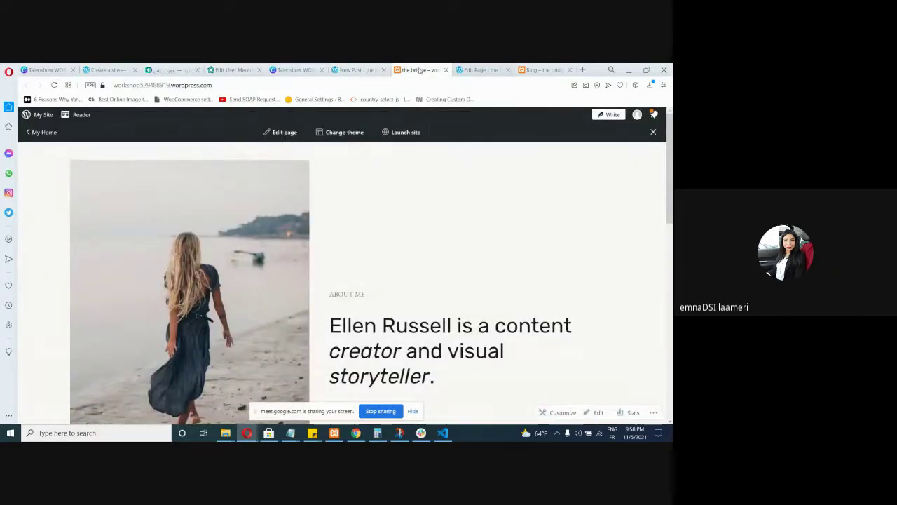
- Change the site icon in the general settings to the round brown eye image, keeping the default crop
left_click(36, 115)
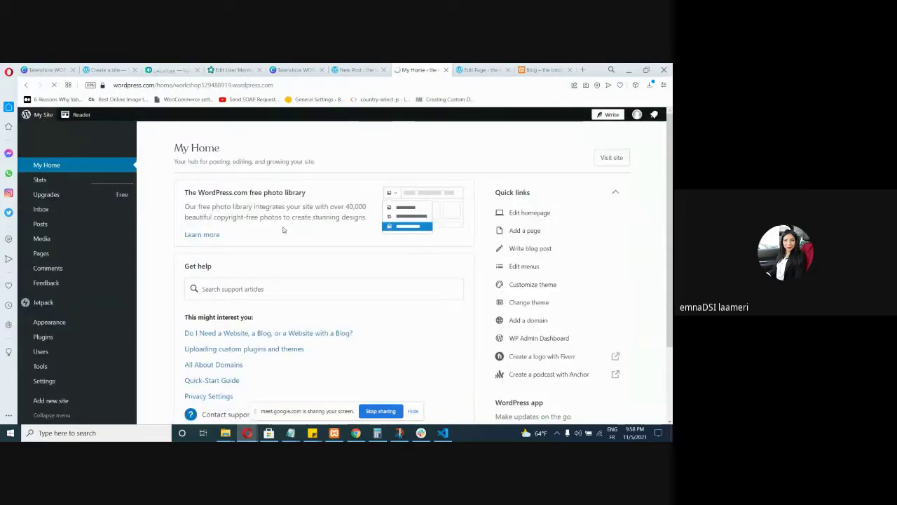
mouse_move(58, 378)
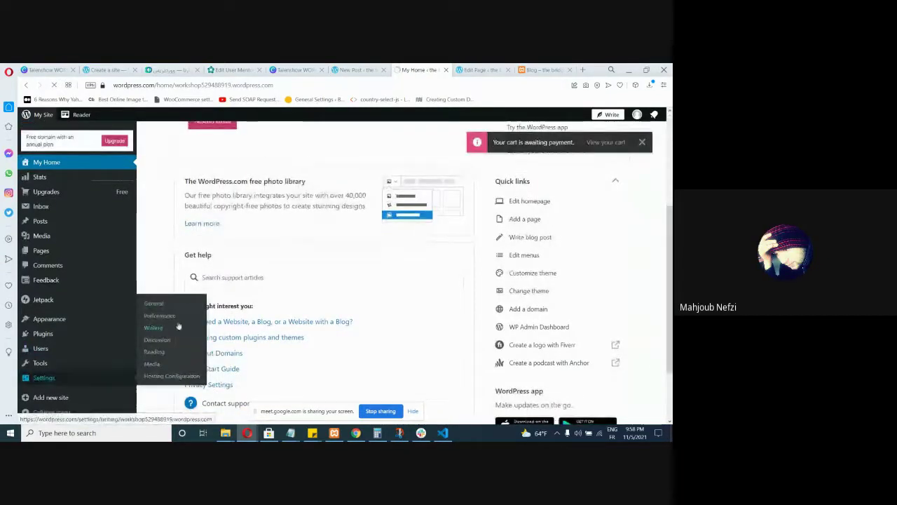
left_click(182, 306)
left_click(284, 242)
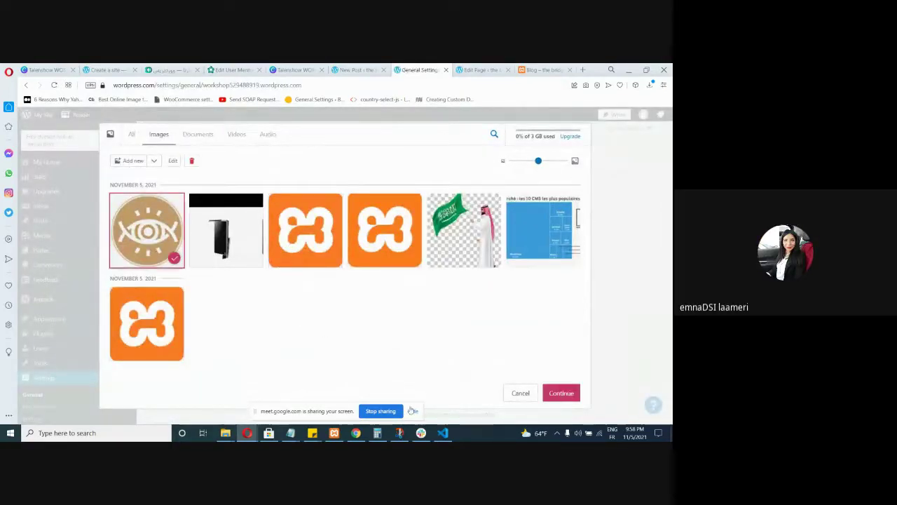
left_click(557, 394)
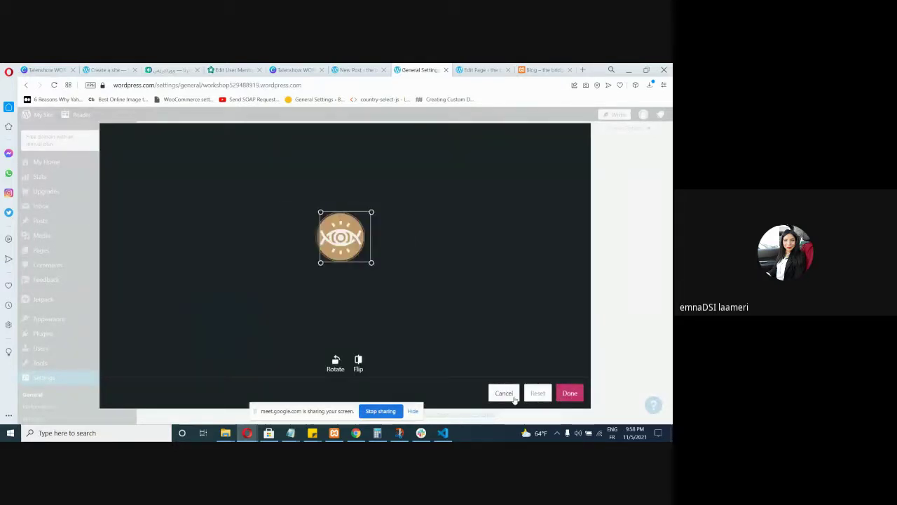
left_click(570, 393)
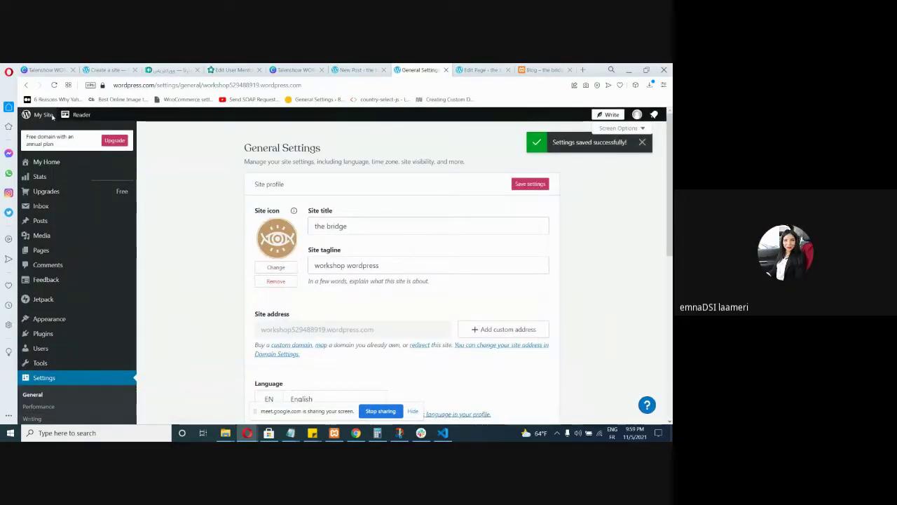
- Dismiss the saved-settings notice and open the comparison of WordPress.com upgrade plans
left_click(468, 68)
left_click(453, 72)
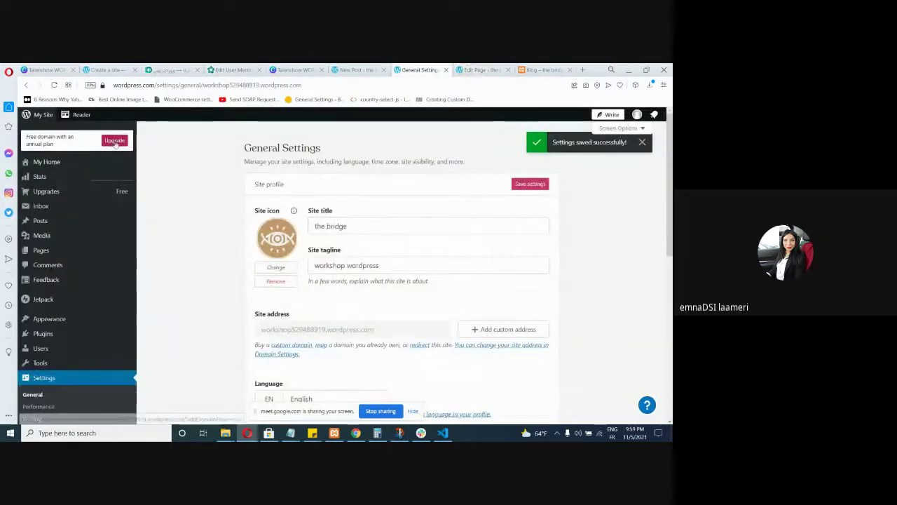
left_click(642, 143)
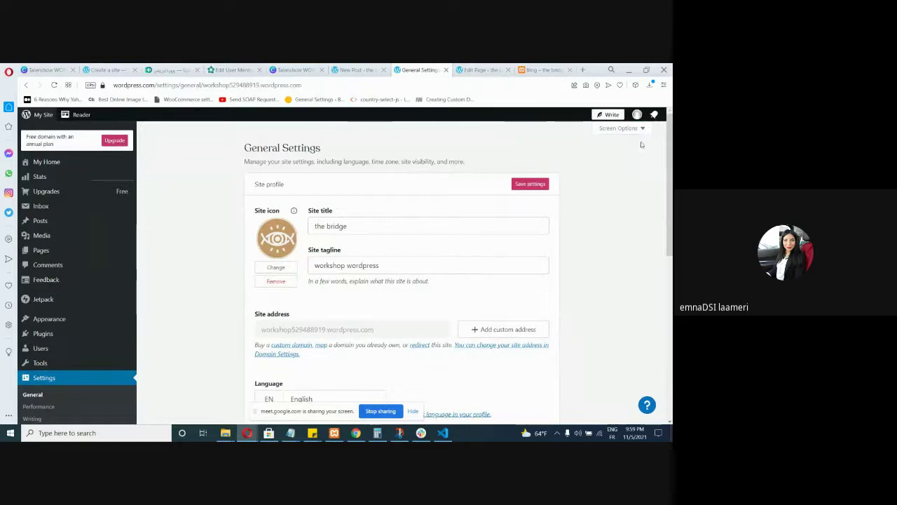
left_click(112, 141)
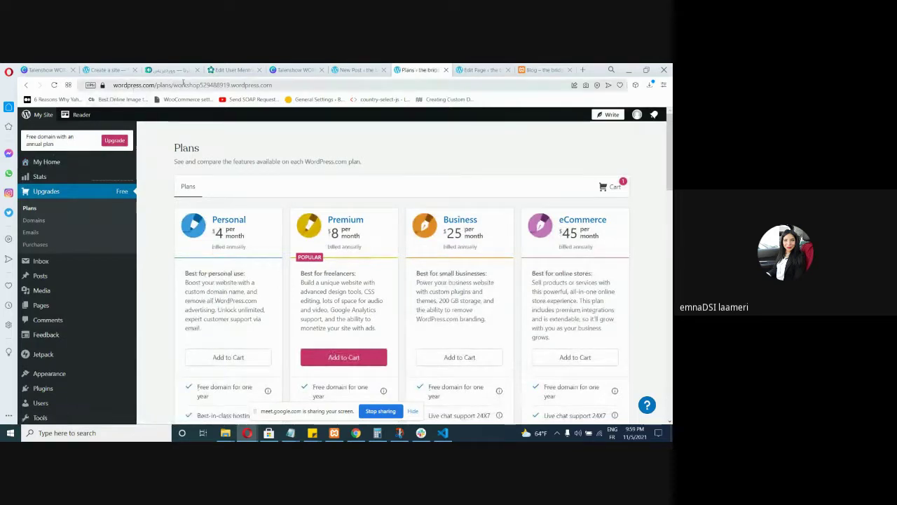
- Reload the bridge site's live blog page to check the new site icon
left_click(482, 70)
left_click(543, 70)
left_click(54, 85)
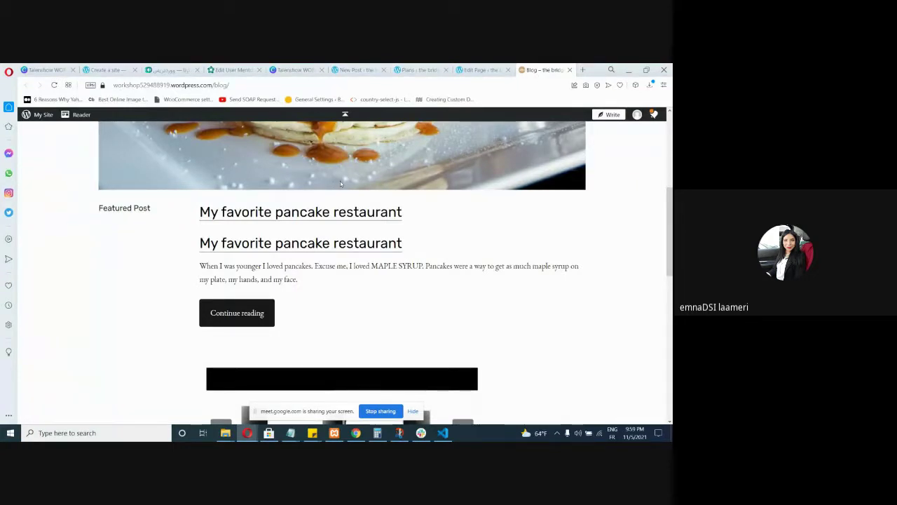
- Switch to Visual Studio Code and collapse the wp-content folder to show the WordPress project's root files
left_click(443, 432)
scroll(120, 240, "up", 10)
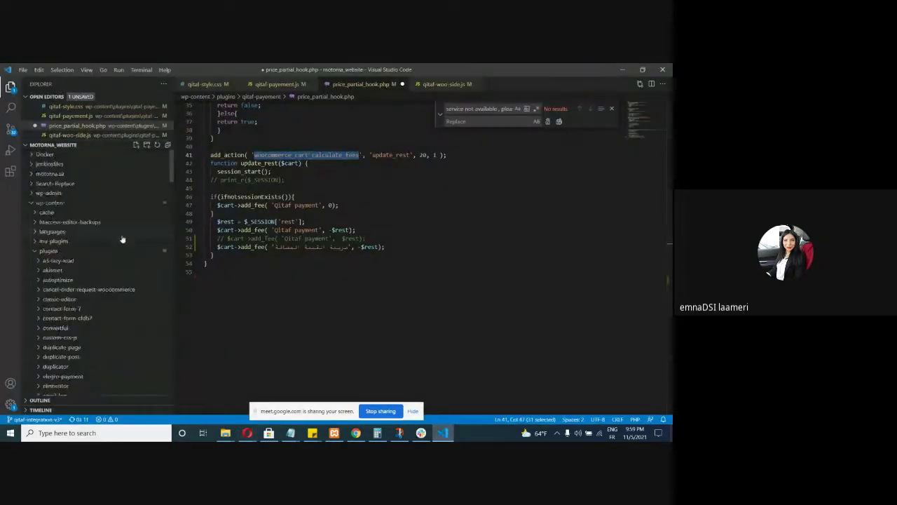
left_click(30, 203)
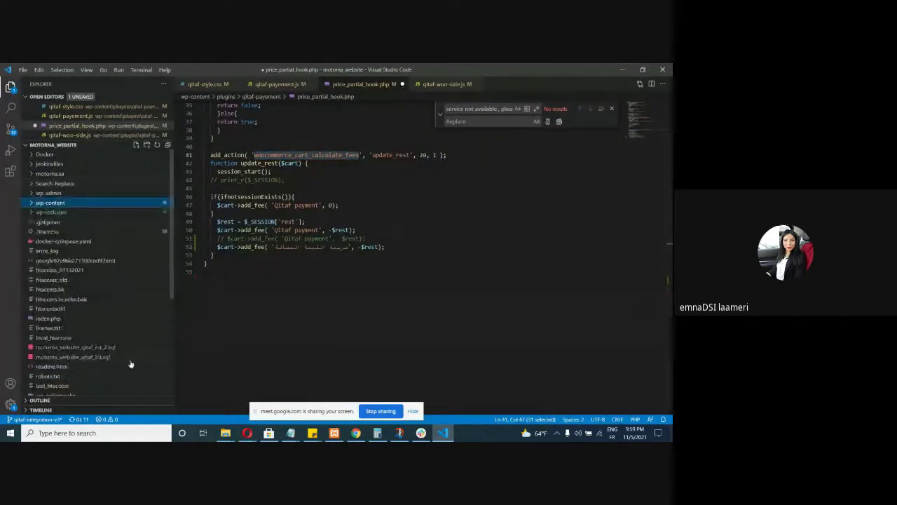
- Open qitaf-style.css and examine its style rules from the beginning of the file
left_click(207, 83)
scroll(356, 240, "up", 20)
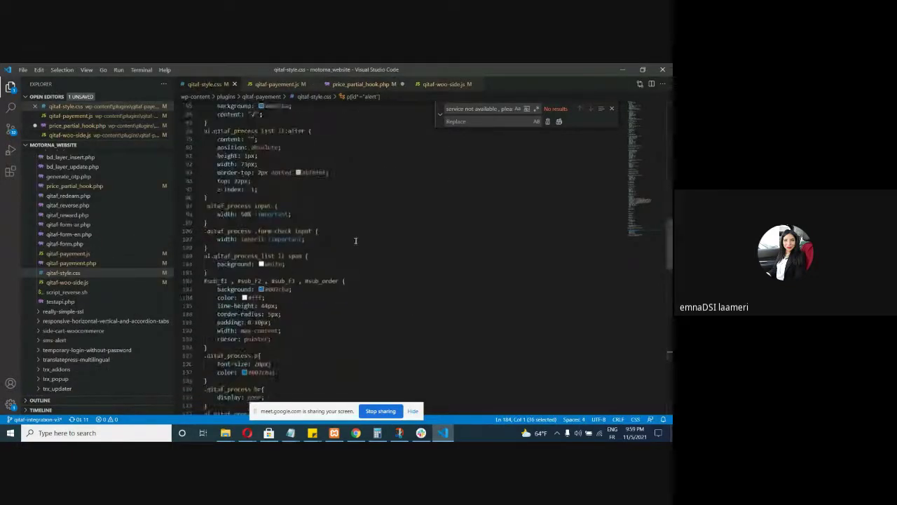
scroll(356, 240, "up", 9)
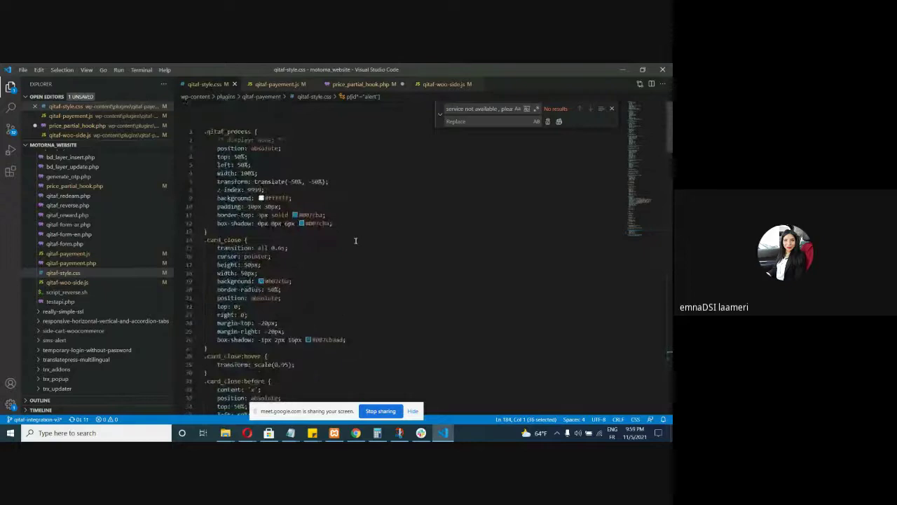
scroll(213, 156, "down", 1)
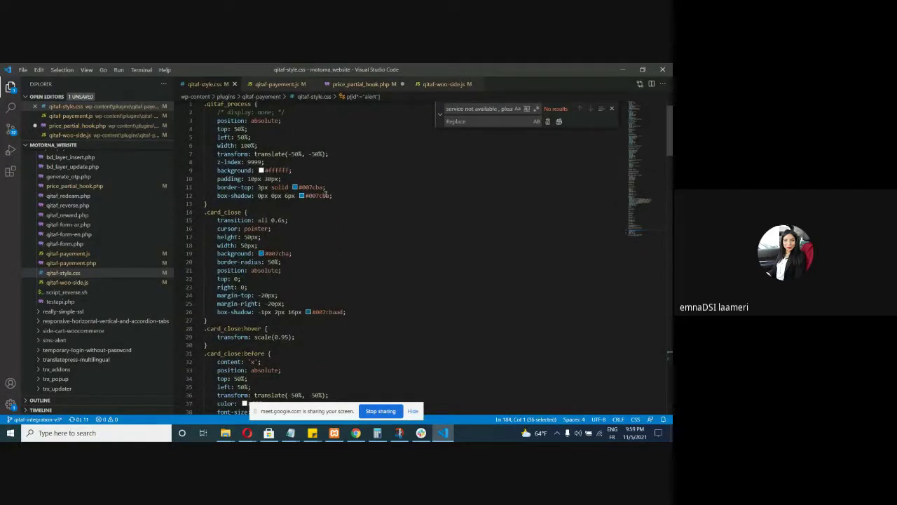
- Collapse the plugins, motorna and themes folders so only the top-level contents of wp-content are listed
scroll(100, 235, "up", 10)
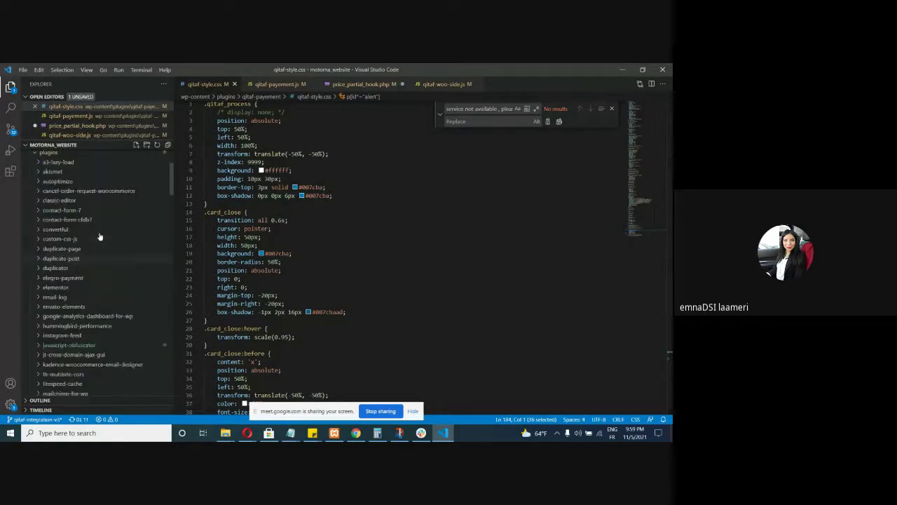
scroll(100, 235, "up", 3)
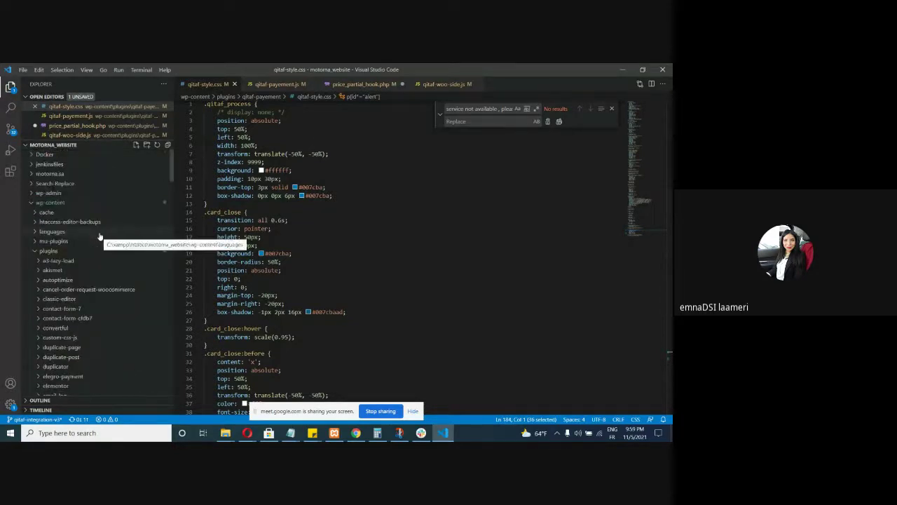
left_click(38, 252)
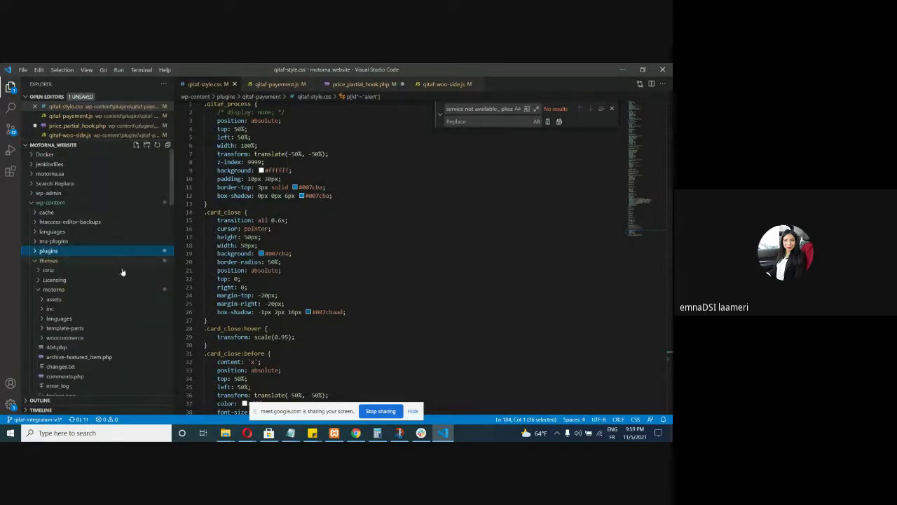
left_click(41, 289)
left_click(36, 260)
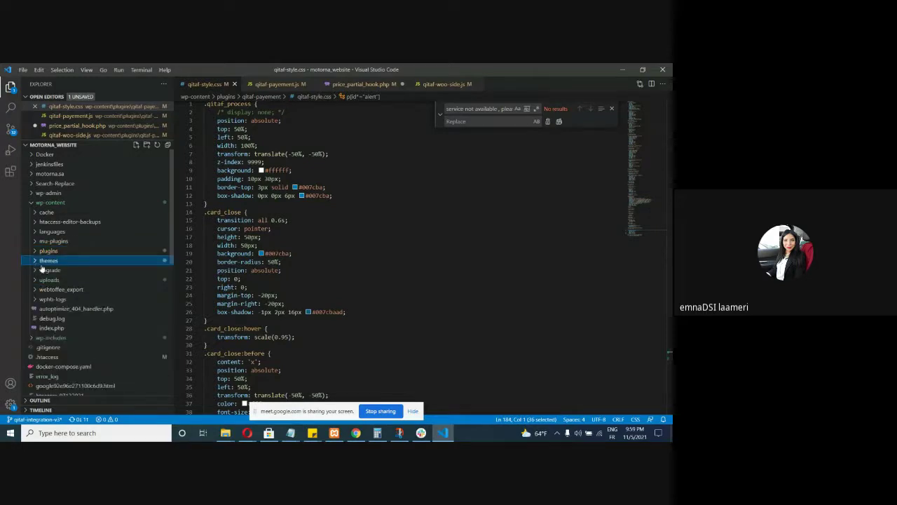
- Switch back to the Opera browser and look over the live blog page from its header image to the featured post
left_click(622, 69)
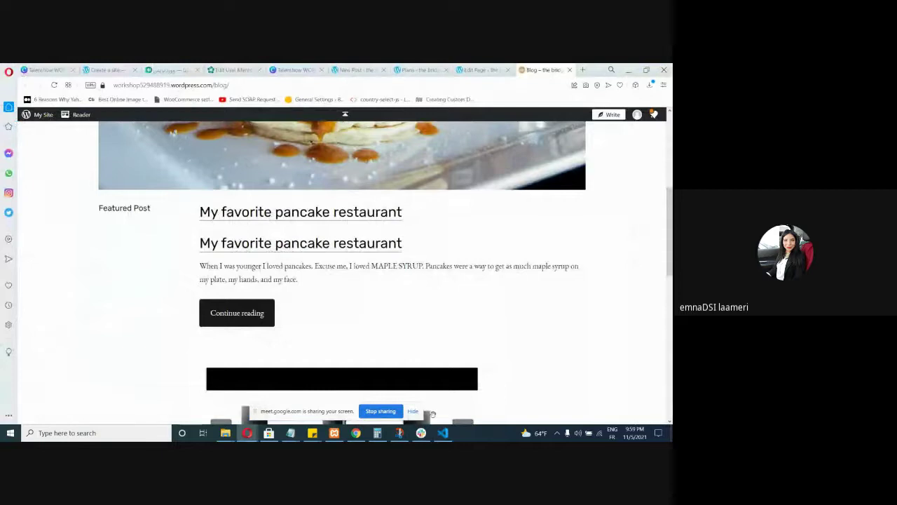
left_click(443, 433)
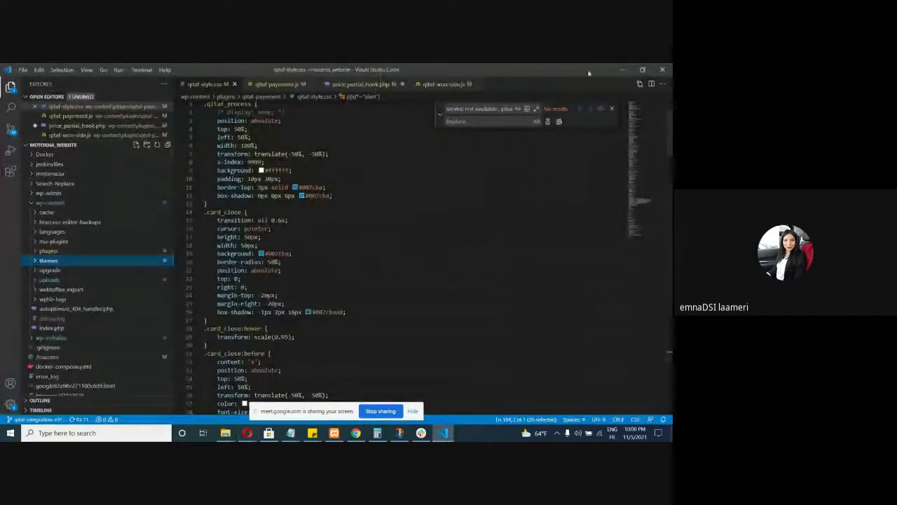
left_click(622, 70)
scroll(440, 256, "up", 5)
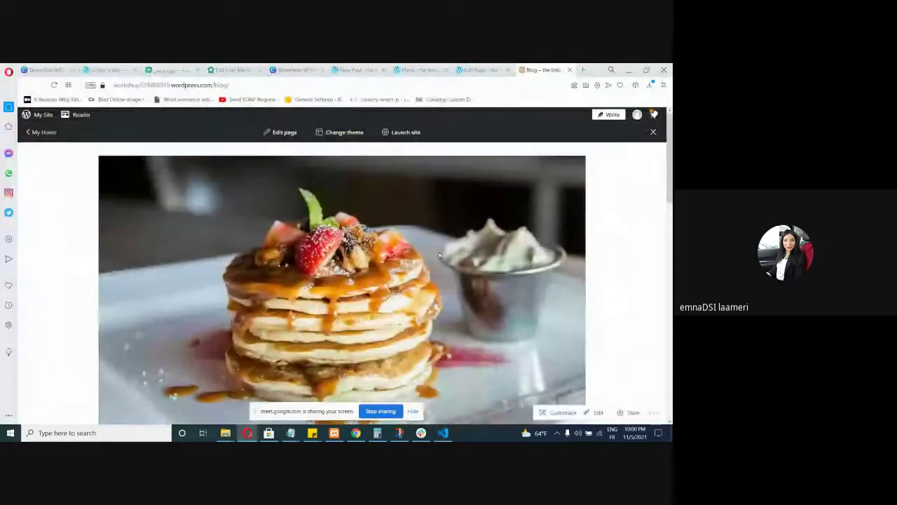
scroll(437, 275, "down", 10)
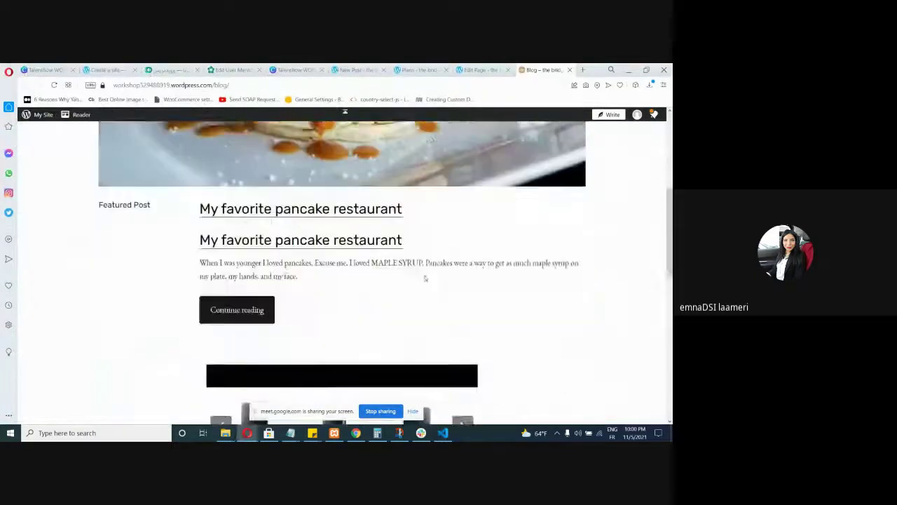
- Return to the bridge site's WordPress.com plans page and look over the plan features and dashboard sections
left_click(488, 69)
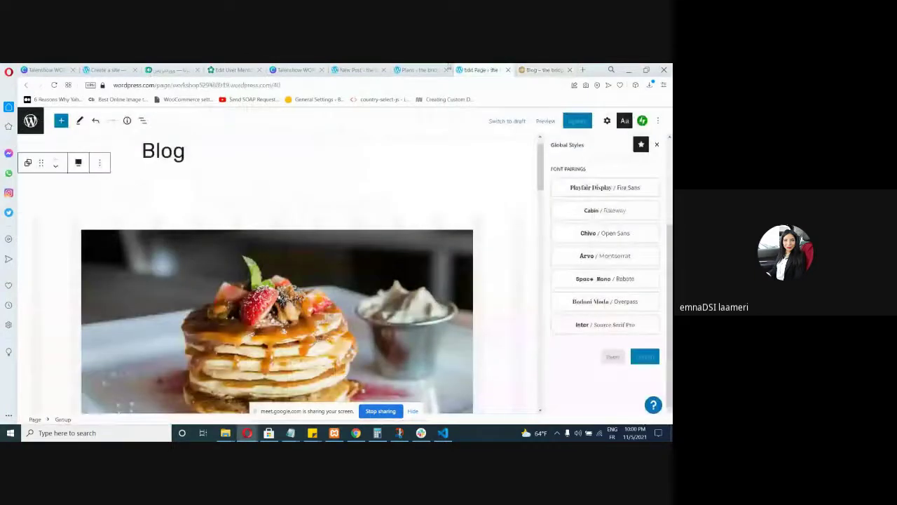
left_click(418, 70)
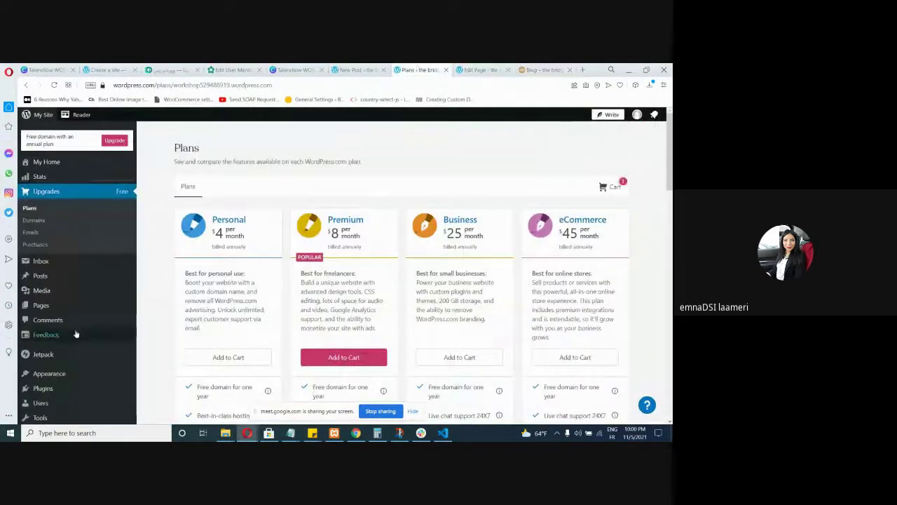
scroll(324, 209, "down", 2)
scroll(324, 209, "down", 5)
scroll(79, 280, "up", 5)
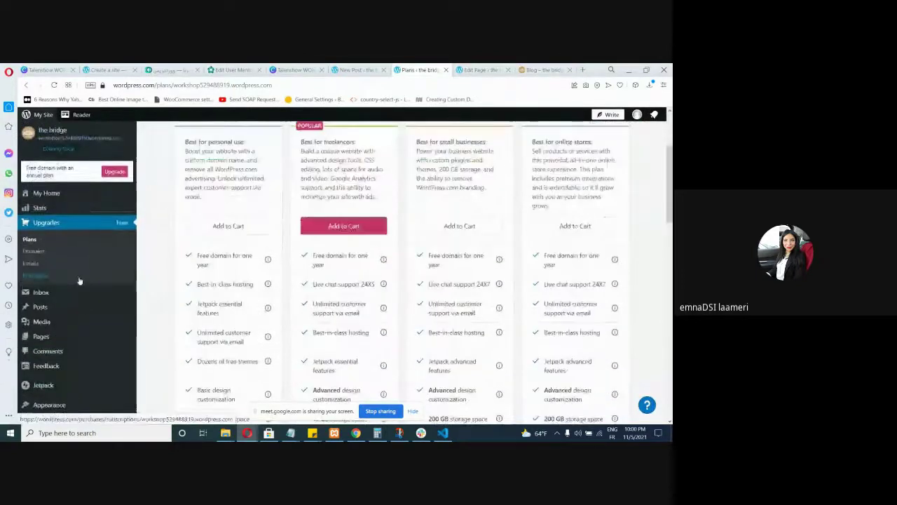
scroll(74, 278, "up", 2)
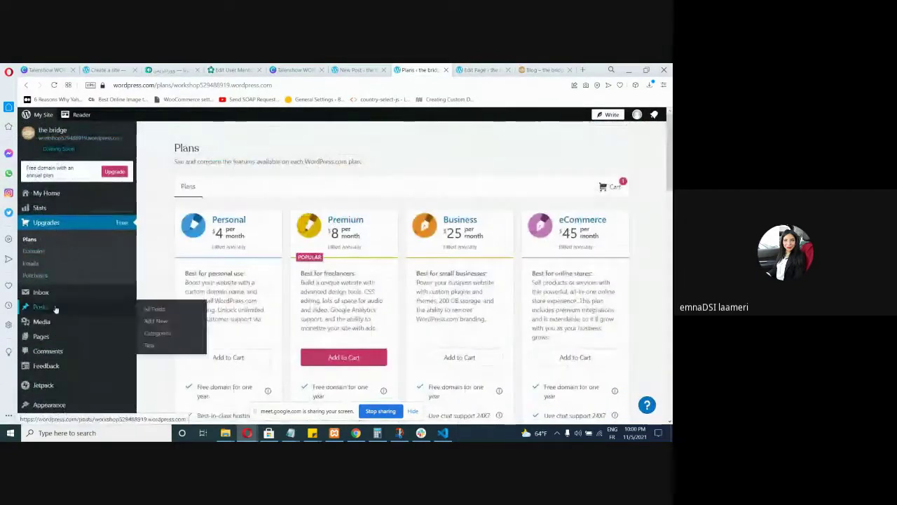
- Look through the dashboard's Appearance, Plugins, Tools and Settings sections and open the list of the site's users
scroll(56, 309, "down", 2)
mouse_move(65, 300)
mouse_move(78, 318)
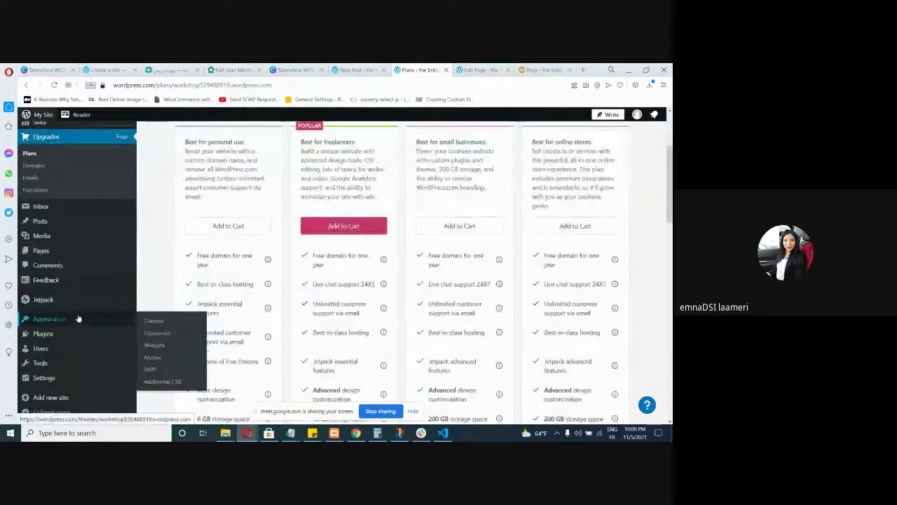
mouse_move(71, 354)
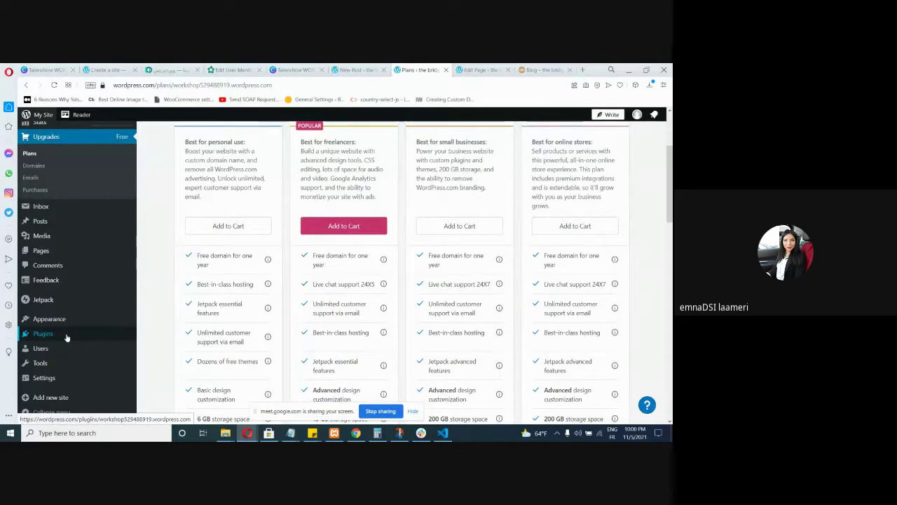
scroll(67, 338, "down", 1)
mouse_move(71, 382)
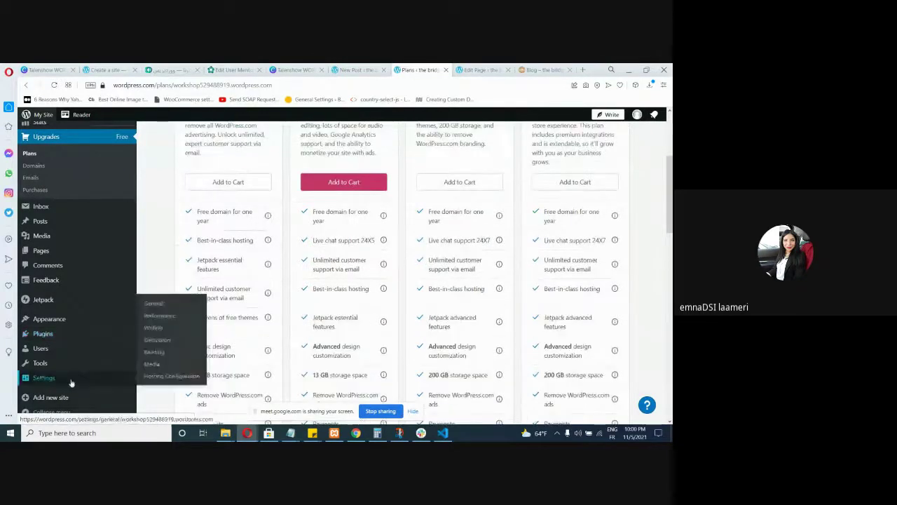
scroll(30, 350, "up", 3)
left_click(30, 349)
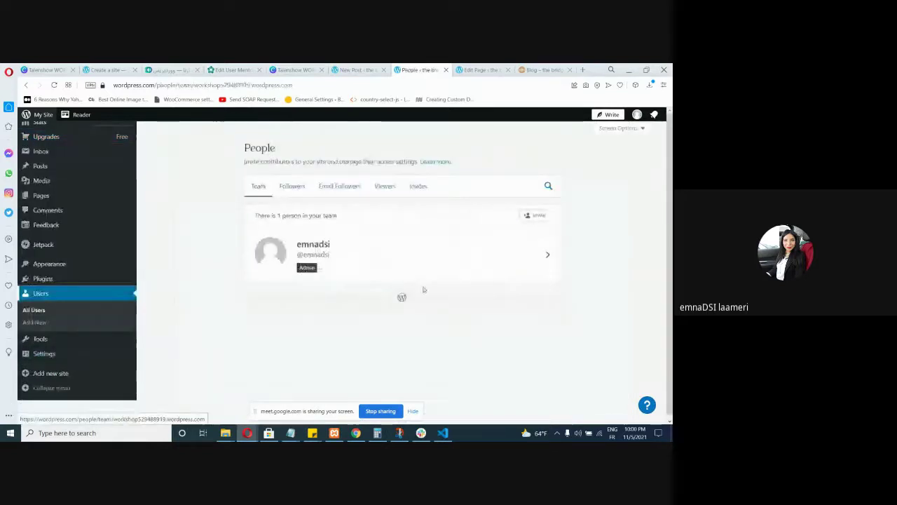
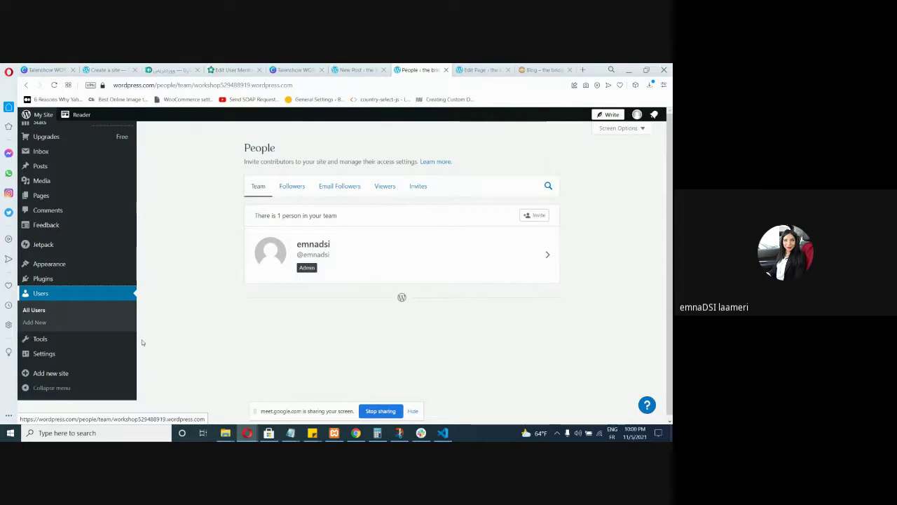
scroll(100, 344, "up", 3)
scroll(97, 349, "up", 1)
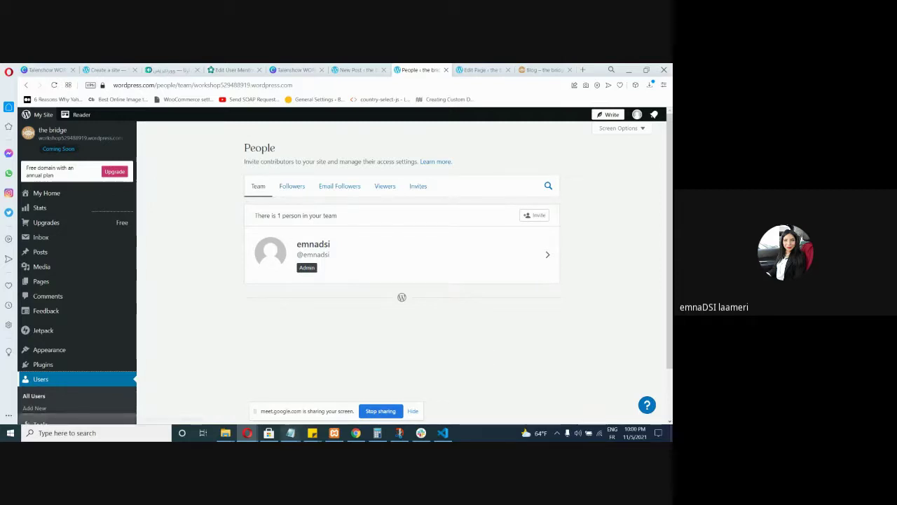
- Switch to the Google Meet call window and stop sharing the screen
mouse_move(246, 432)
left_click(247, 396)
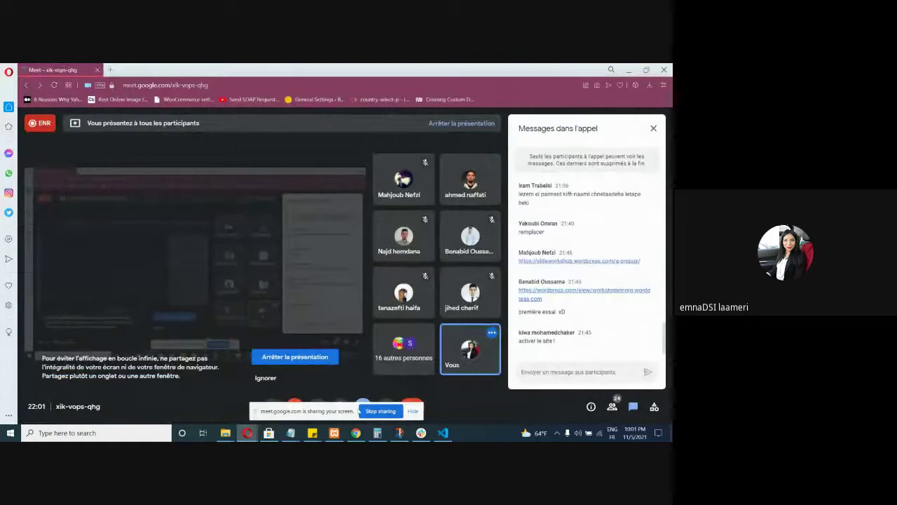
left_click(379, 410)
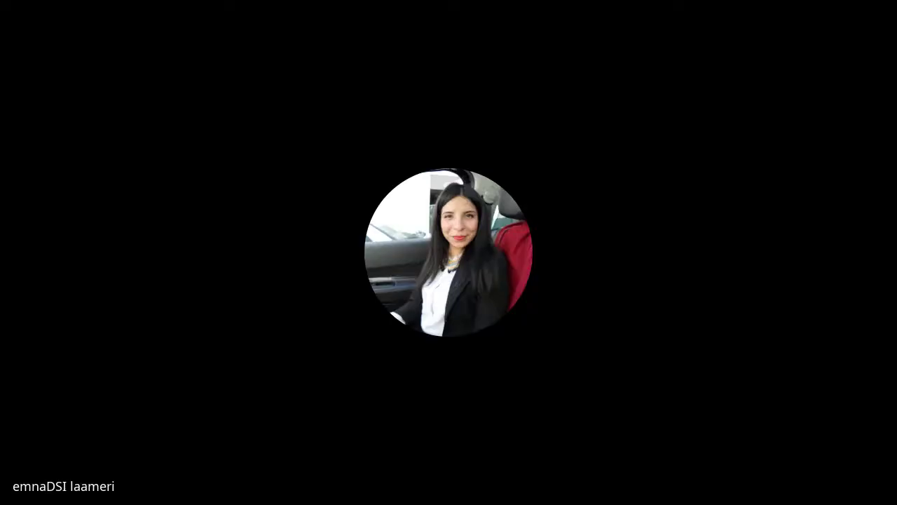